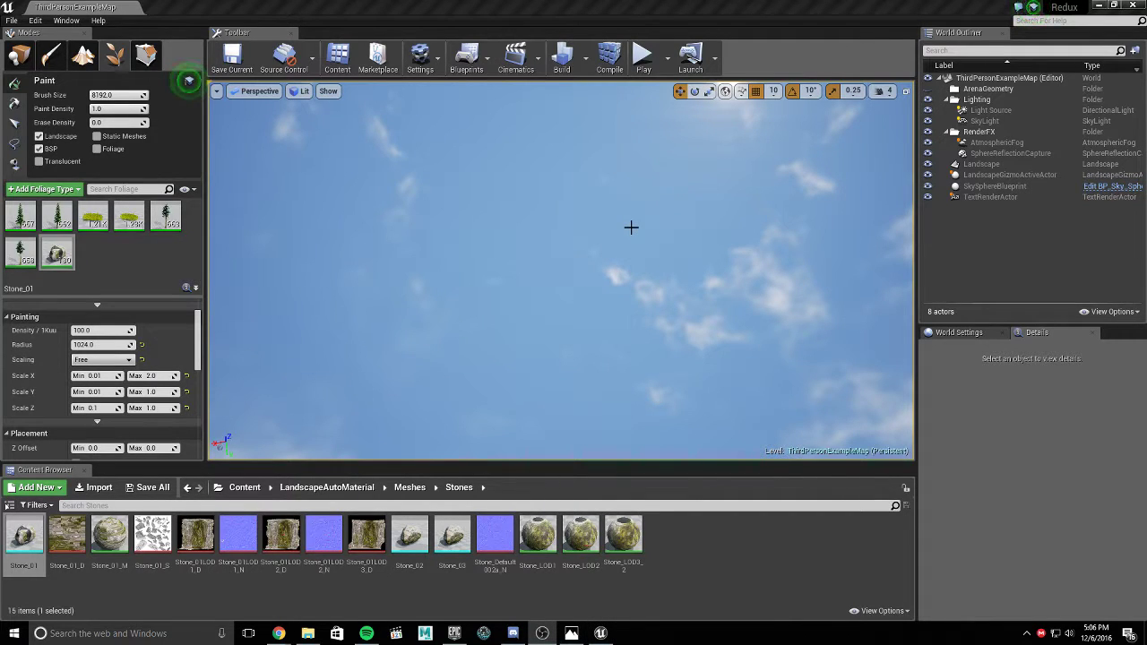
- Go up to the project's root Content folder in the content browser
{"action": "right_click_drag", "start_coordinate": [631, 227], "coordinate": [631, 361]}
{"action": "right_click_drag", "start_coordinate": [631, 308], "coordinate": [685, 305]}
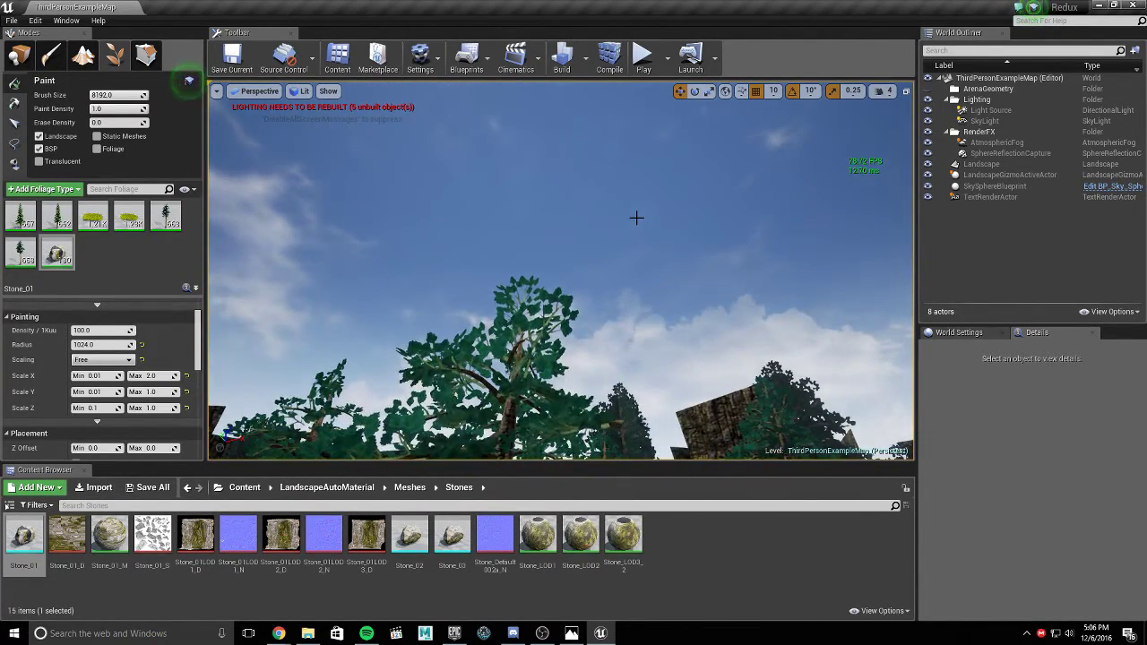
{"action": "left_click", "coordinate": [240, 490]}
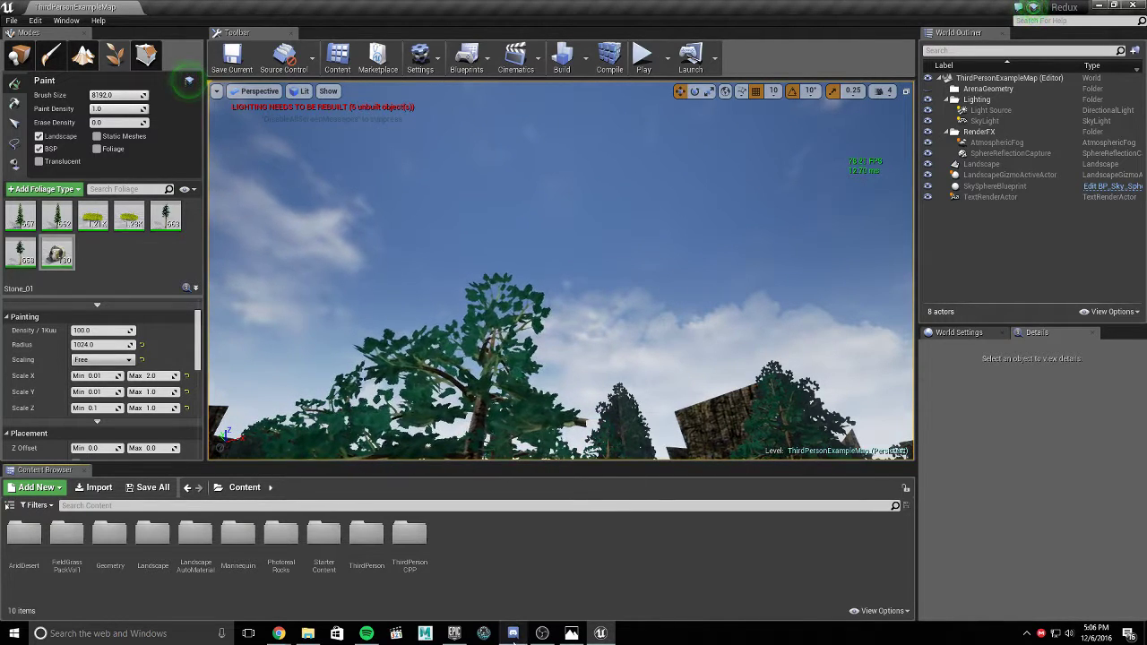
- Switch to the Epic Games Launcher and add the Ultra Dynamic Sky asset from the library to the Redux project, then return to the editor
{"action": "left_click", "coordinate": [452, 634]}
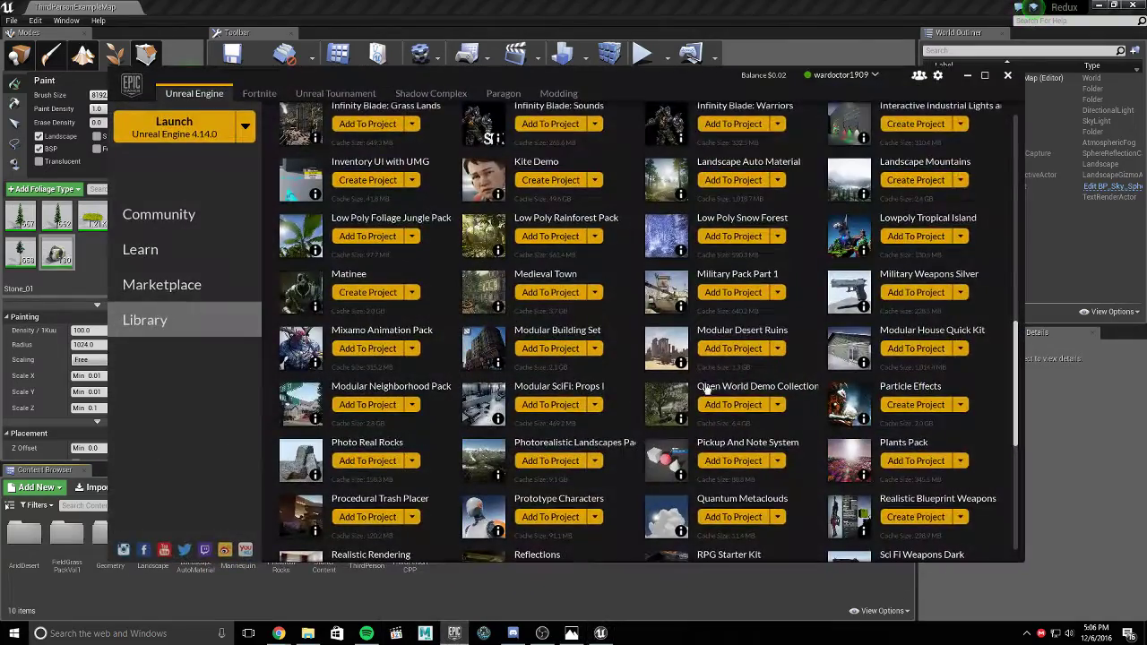
{"action": "scroll", "coordinate": [903, 409], "scroll_direction": "down", "scroll_amount": 8}
{"action": "left_click", "coordinate": [907, 398]}
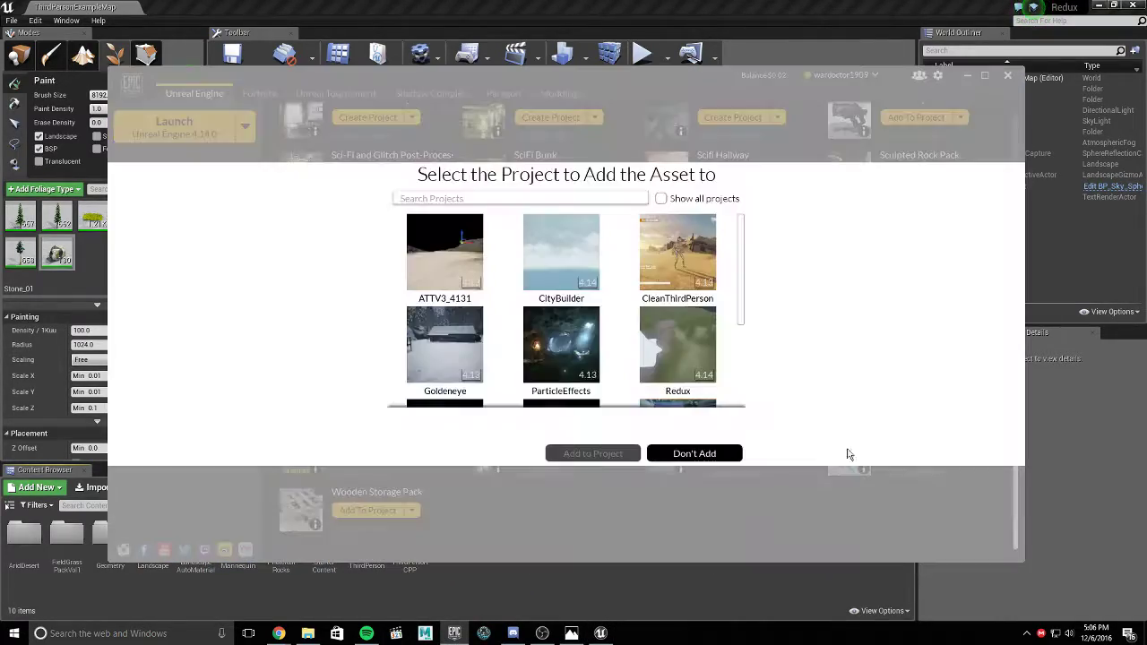
{"action": "scroll", "coordinate": [627, 269], "scroll_direction": "down", "scroll_amount": 3}
{"action": "scroll", "coordinate": [694, 241], "scroll_direction": "up", "scroll_amount": 1}
{"action": "left_click", "coordinate": [682, 246]}
{"action": "left_click", "coordinate": [592, 453]}
{"action": "left_click", "coordinate": [968, 75]}
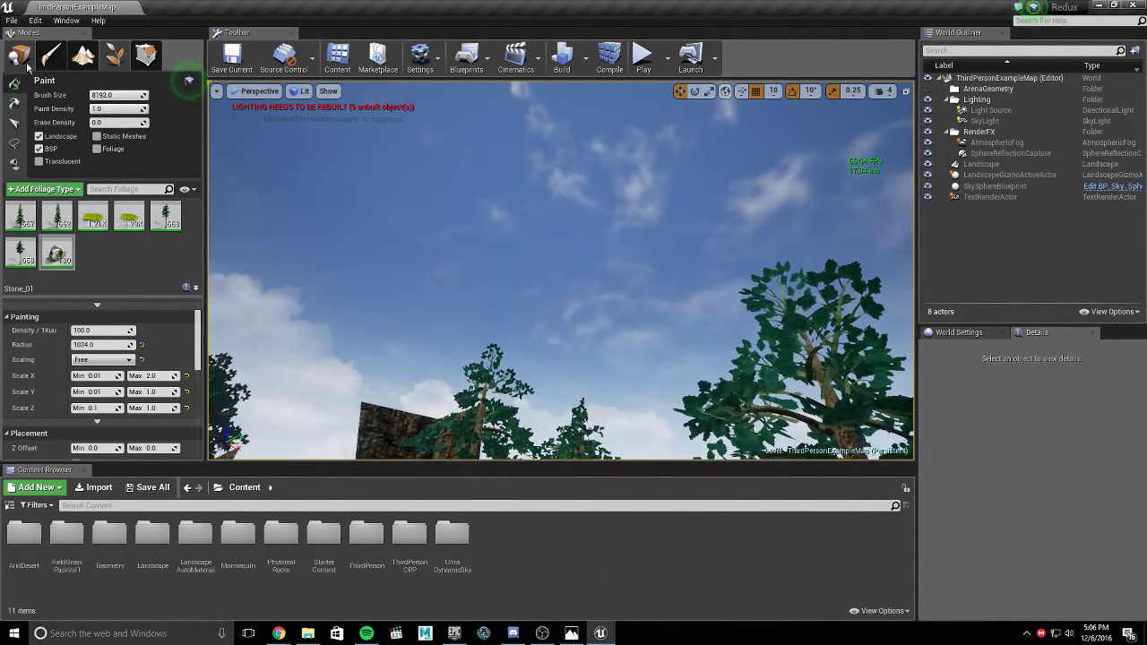
- Leave foliage painting for Place mode and delete the SkySphereBlueprint actor from the level
{"action": "key", "text": "shift+1"}
{"action": "left_click", "coordinate": [514, 213]}
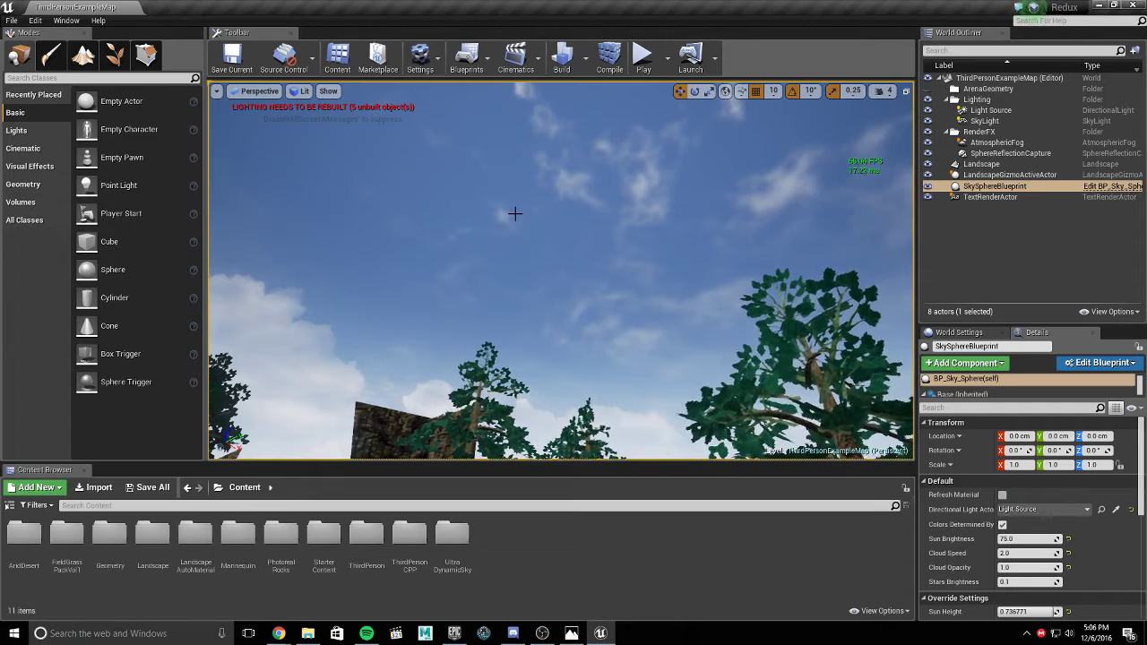
{"action": "key", "text": "Delete"}
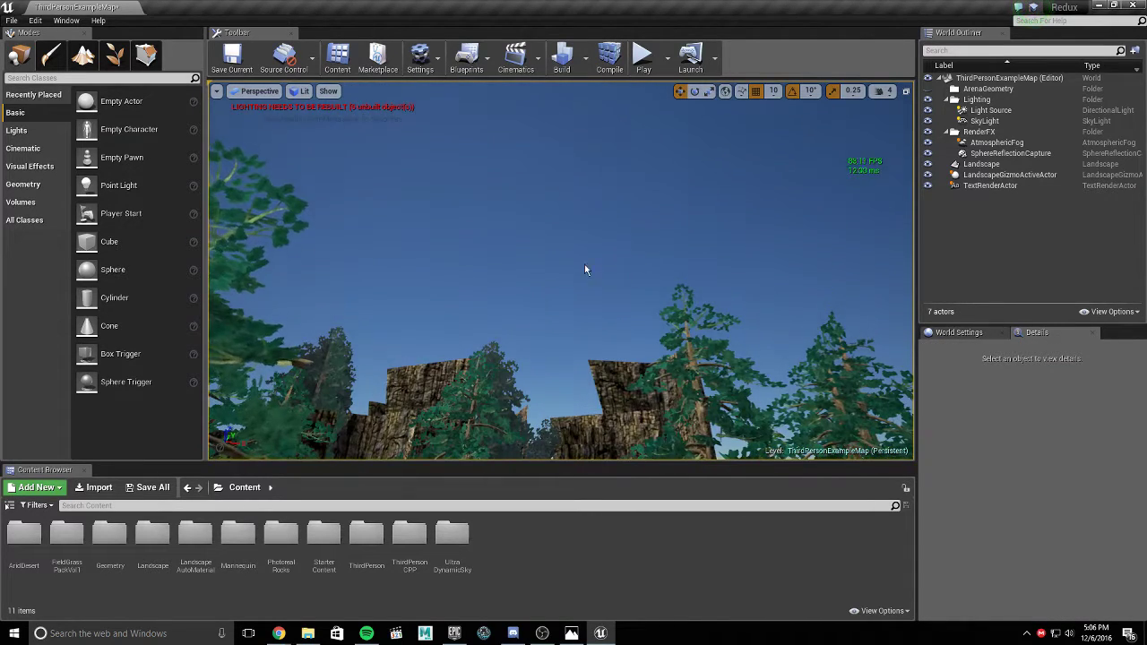
- Place Ultra_Dynamic_Sky_BP from the UltraDynamicSky Blueprints folder in the level, above the trees
{"action": "right_click_drag", "start_coordinate": [585, 269], "coordinate": [574, 394]}
{"action": "right_click_drag", "start_coordinate": [565, 327], "coordinate": [574, 296]}
{"action": "double_click", "coordinate": [473, 550]}
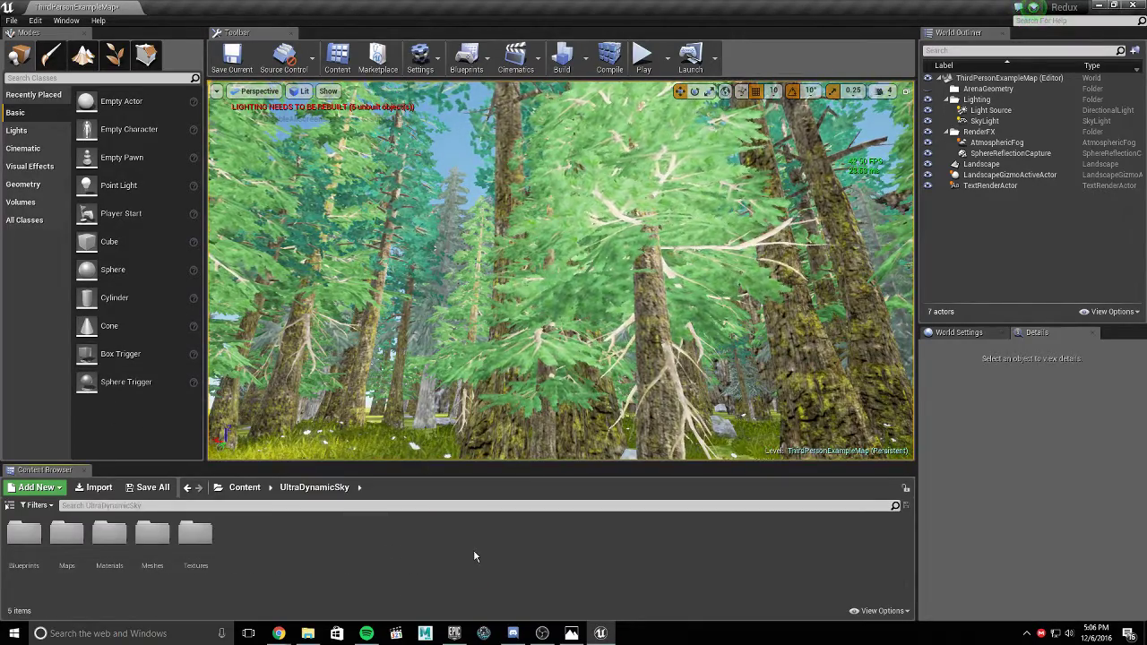
{"action": "double_click", "coordinate": [36, 544]}
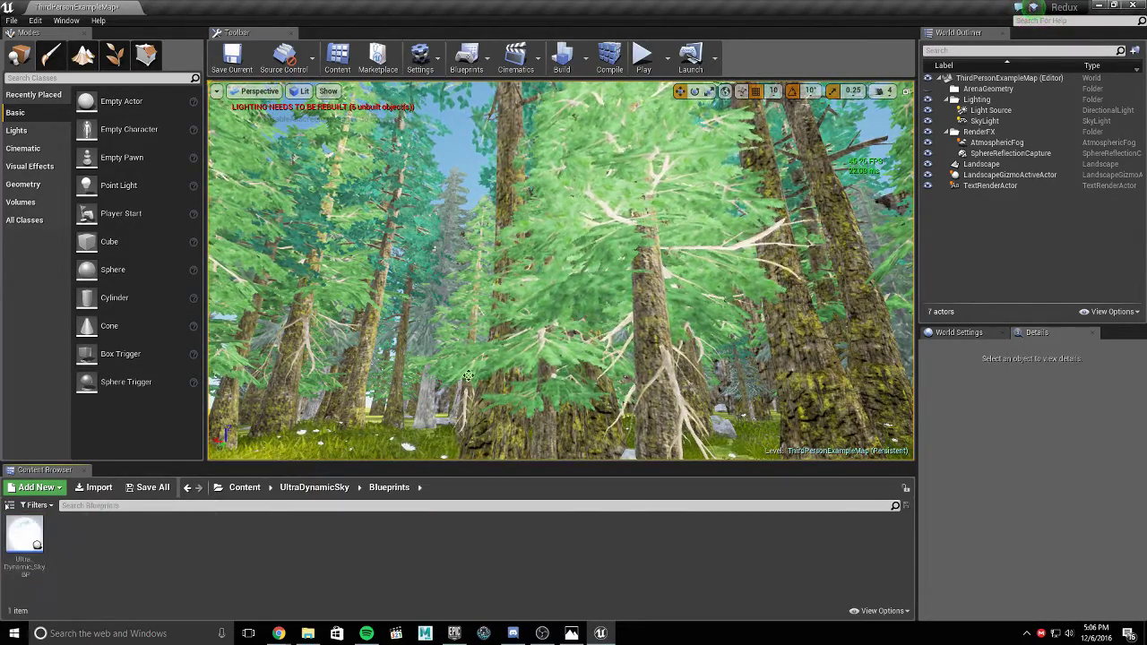
{"action": "right_click_drag", "start_coordinate": [502, 341], "coordinate": [502, 256]}
{"action": "left_click_drag", "start_coordinate": [23, 541], "coordinate": [484, 295]}
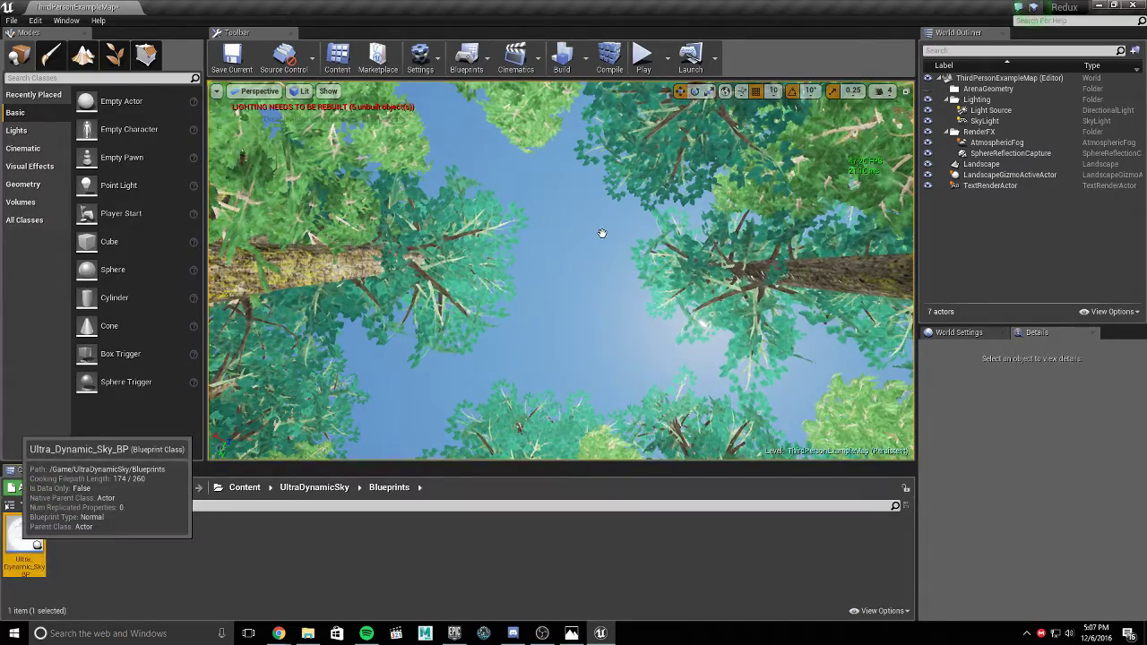
{"action": "left_click_drag", "start_coordinate": [602, 233], "coordinate": [602, 233]}
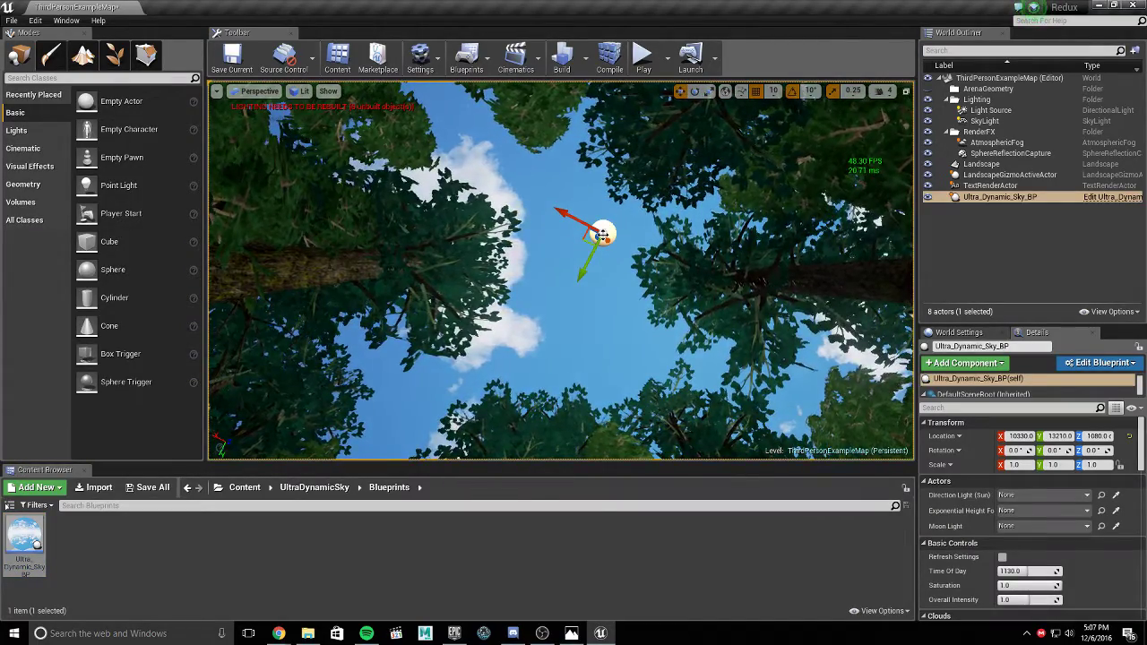
- Assign Light Source as the sun's directional light on Ultra_Dynamic_Sky_BP
{"action": "right_click_drag", "start_coordinate": [574, 269], "coordinate": [574, 242]}
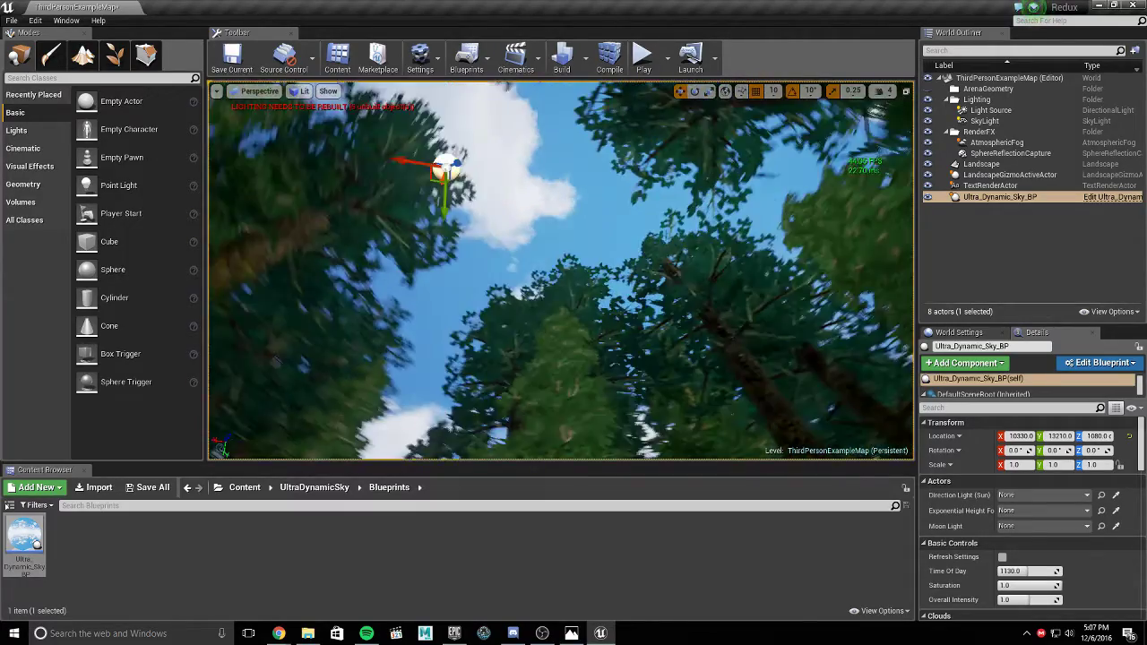
{"action": "left_click", "coordinate": [1044, 494]}
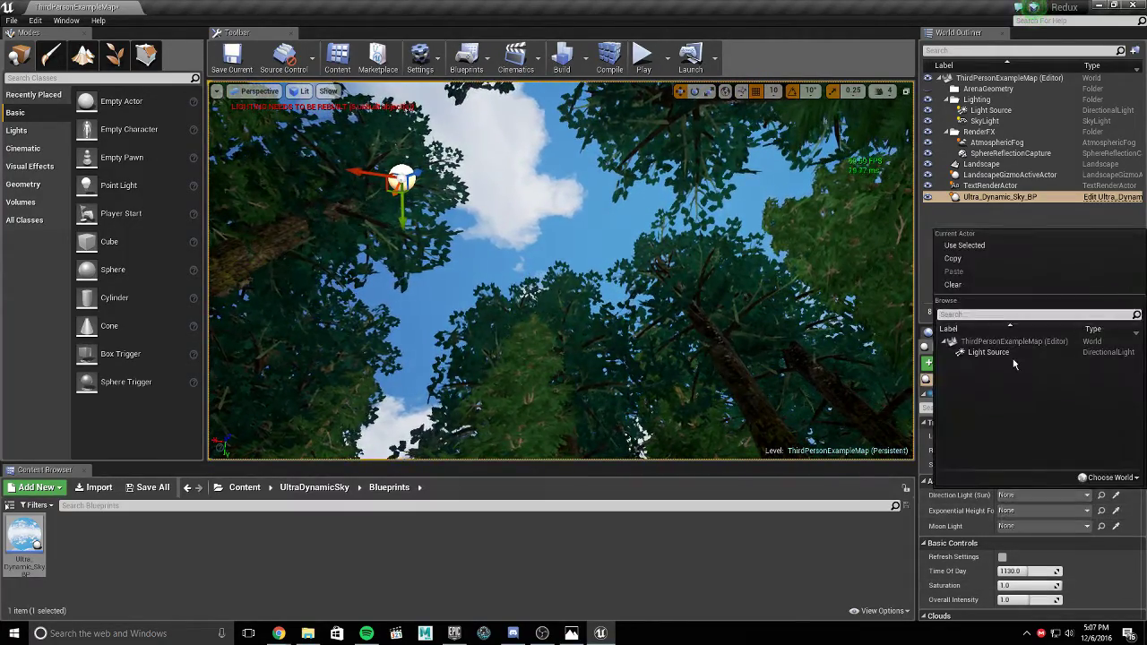
{"action": "left_click", "coordinate": [1011, 356]}
{"action": "right_click_drag", "start_coordinate": [681, 305], "coordinate": [484, 224]}
{"action": "right_click_drag", "start_coordinate": [861, 349], "coordinate": [789, 350]}
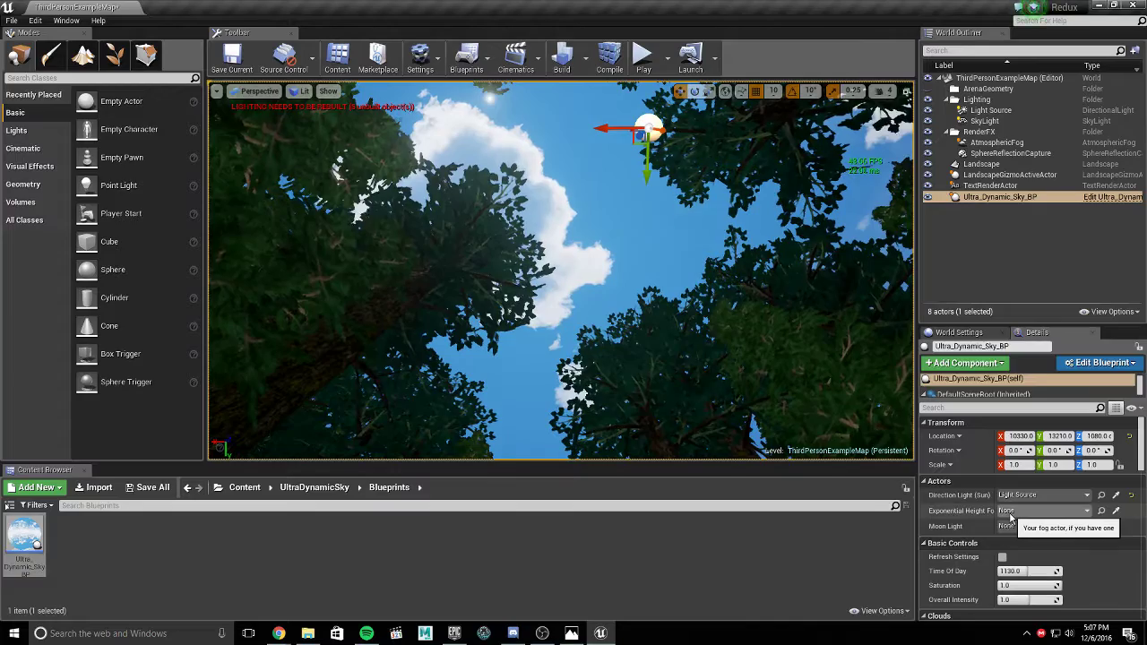
- Add an Exponential Height Fog actor to the level near the dynamic sky actor
{"action": "left_click", "coordinate": [23, 149]}
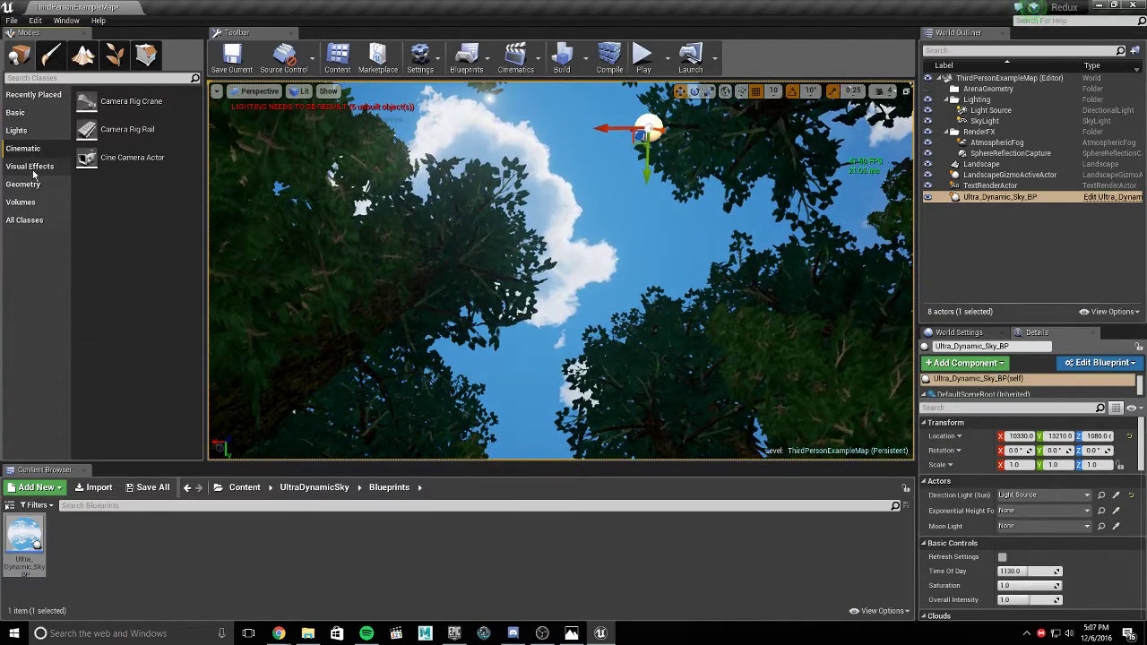
{"action": "left_click", "coordinate": [32, 169]}
{"action": "left_click_drag", "start_coordinate": [86, 158], "coordinate": [606, 220]}
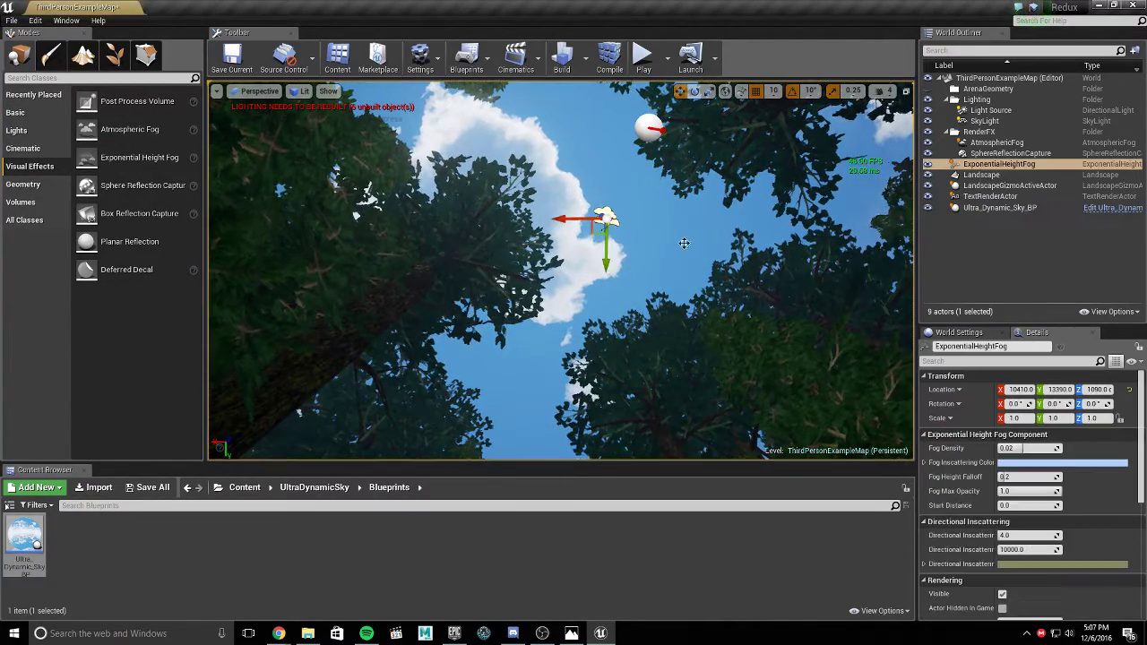
- Assign ExponentialHeightFog as the fog actor of Ultra_Dynamic_Sky_BP and look over the forest
{"action": "left_click", "coordinate": [649, 127]}
{"action": "left_click", "coordinate": [1010, 516]}
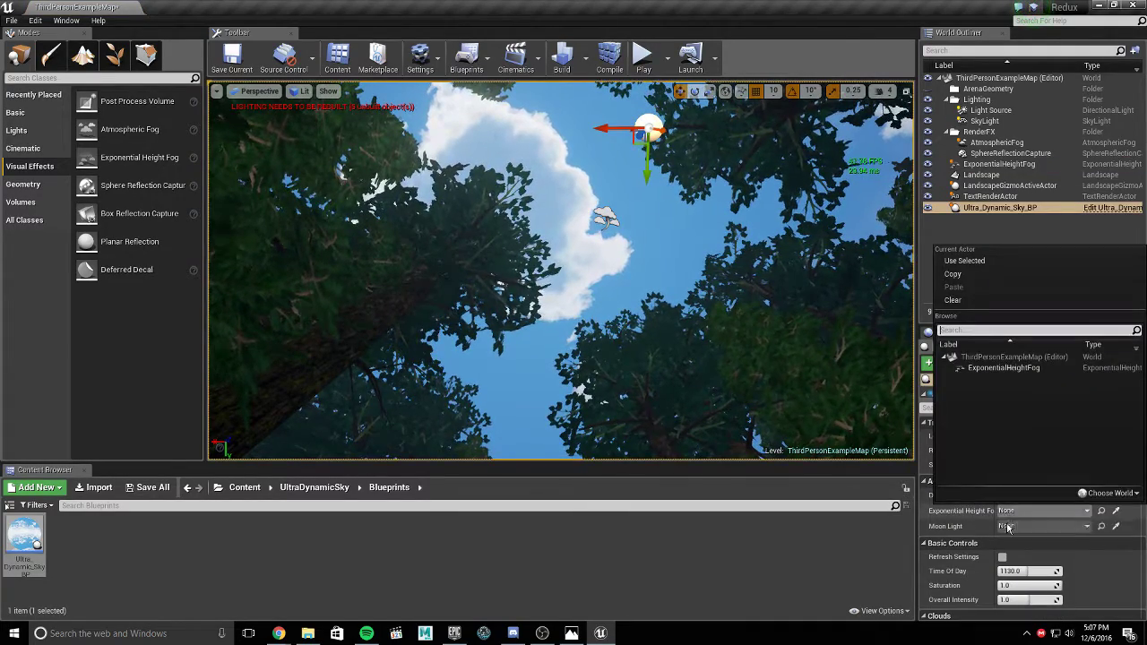
{"action": "left_click", "coordinate": [1013, 367]}
{"action": "right_click_drag", "start_coordinate": [561, 225], "coordinate": [596, 367]}
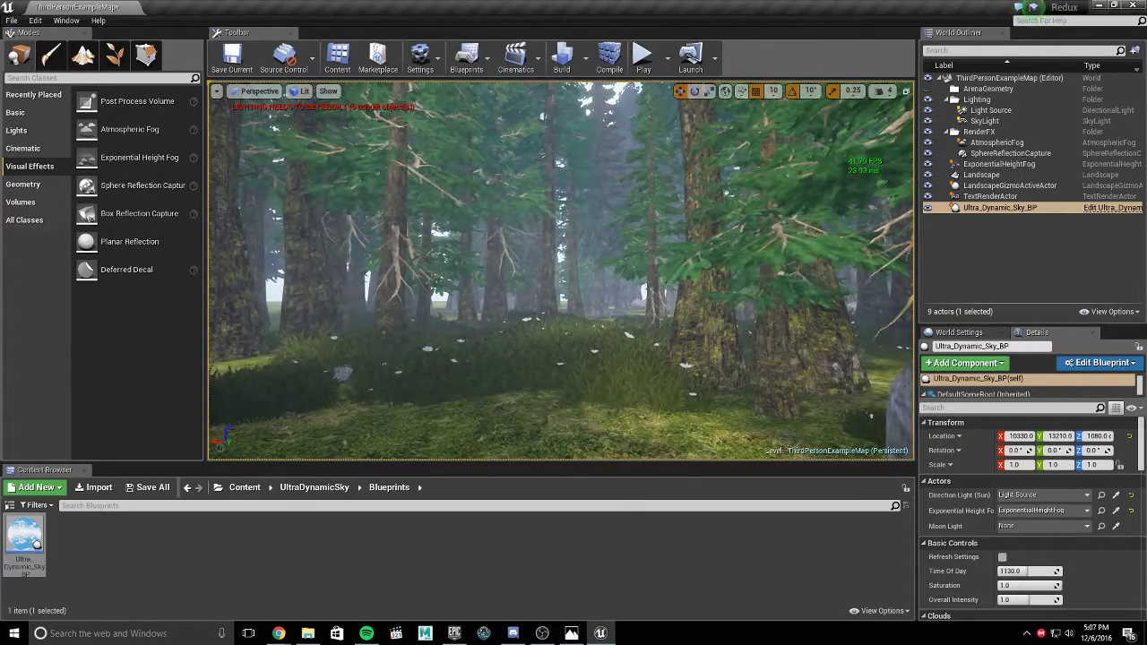
{"action": "right_click_drag", "start_coordinate": [689, 228], "coordinate": [690, 134]}
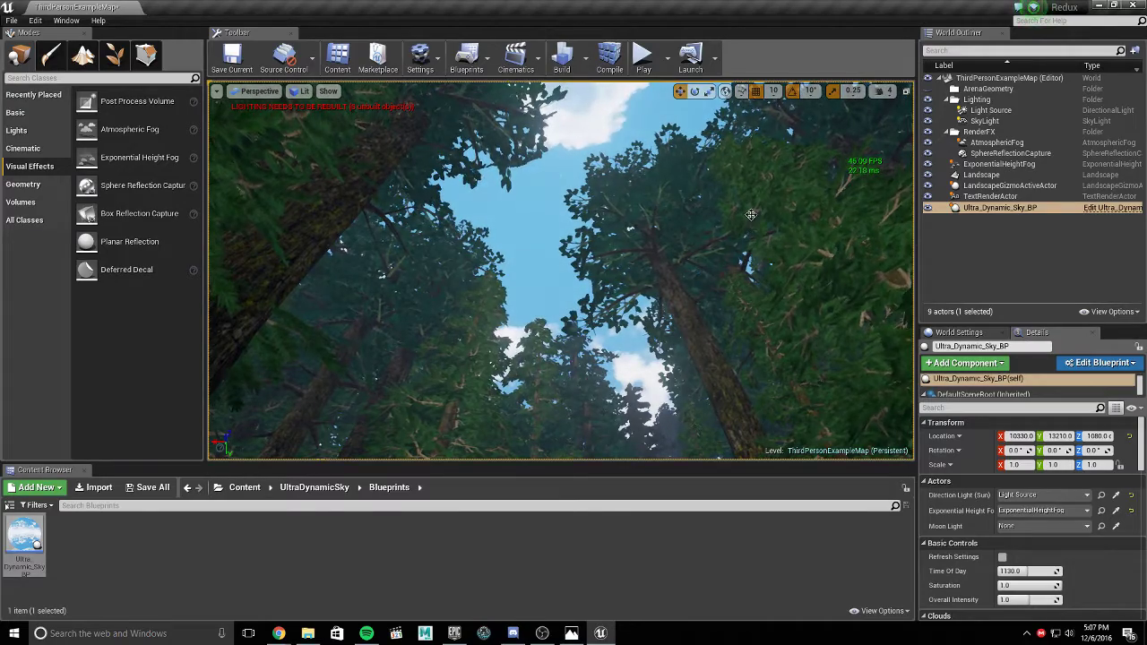
- Set the mobility of the Light Source directional light to Movable
{"action": "left_click", "coordinate": [991, 110]}
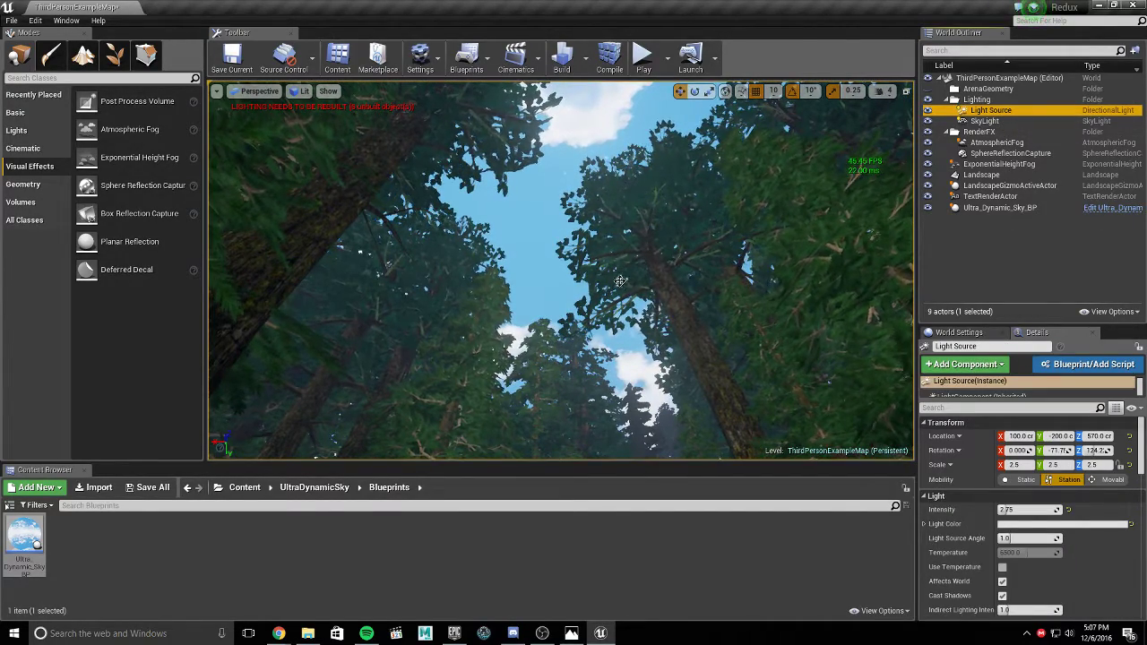
{"action": "left_click", "coordinate": [1113, 481]}
{"action": "right_click_drag", "start_coordinate": [788, 269], "coordinate": [748, 294]}
- Set the SkyLight's mobility to Movable, comparing it once with Stationary
{"action": "left_click", "coordinate": [984, 121]}
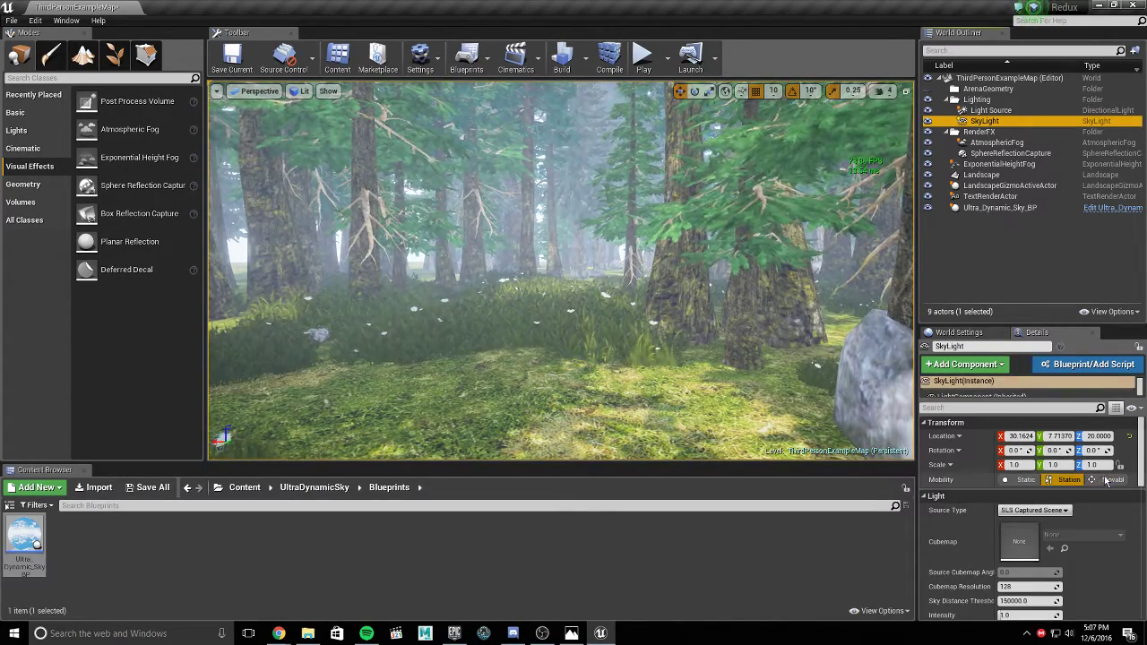
{"action": "left_click", "coordinate": [1111, 479]}
{"action": "right_click_drag", "start_coordinate": [645, 296], "coordinate": [533, 282]}
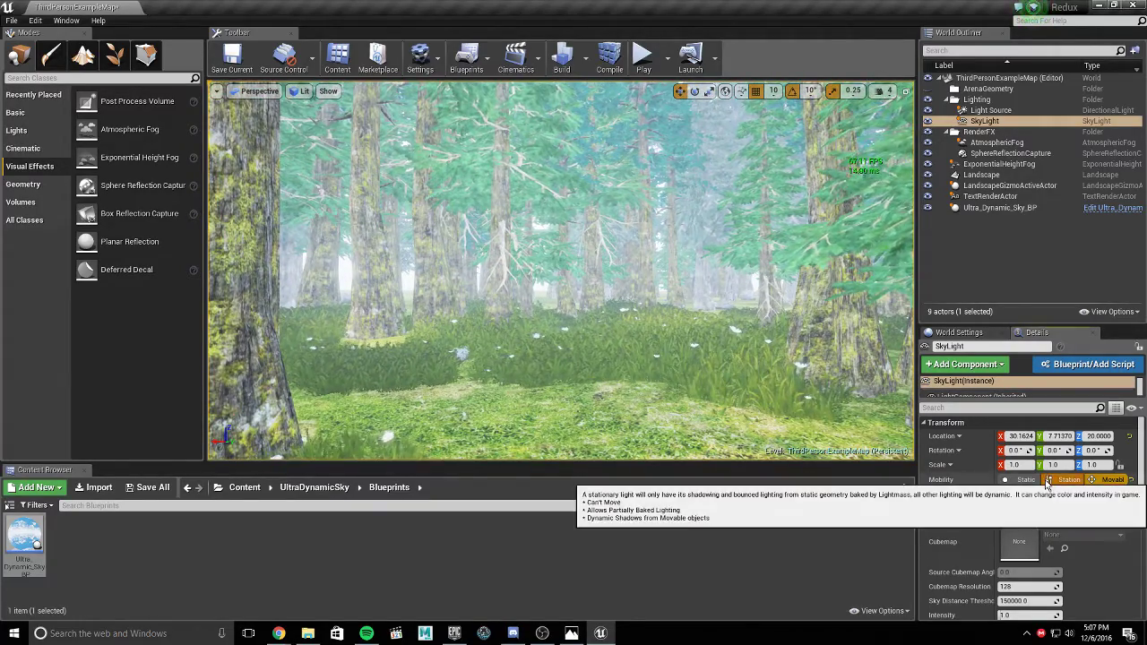
{"action": "left_click", "coordinate": [1067, 479]}
{"action": "left_click", "coordinate": [1120, 482]}
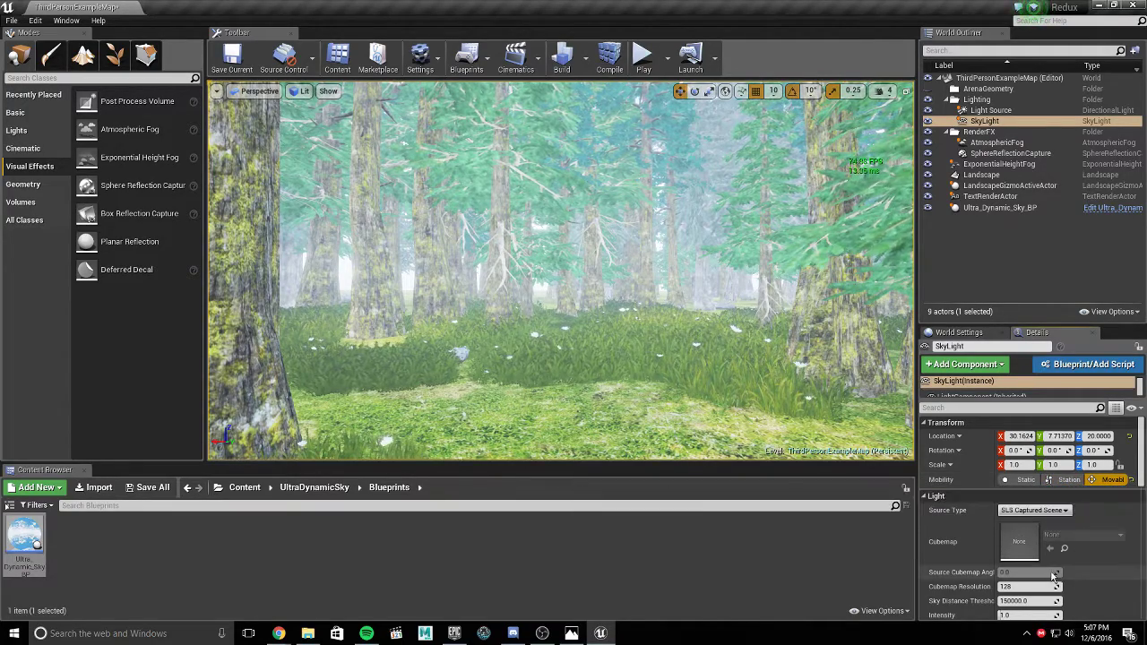
- Set the SkyLight's intensity to 0.2 and compare Stationary with Movable mobility again, keeping Movable
{"action": "scroll", "coordinate": [1025, 571], "scroll_direction": "down", "scroll_amount": 2}
{"action": "left_click", "coordinate": [1021, 558]}
{"action": "key", "text": "Return"}
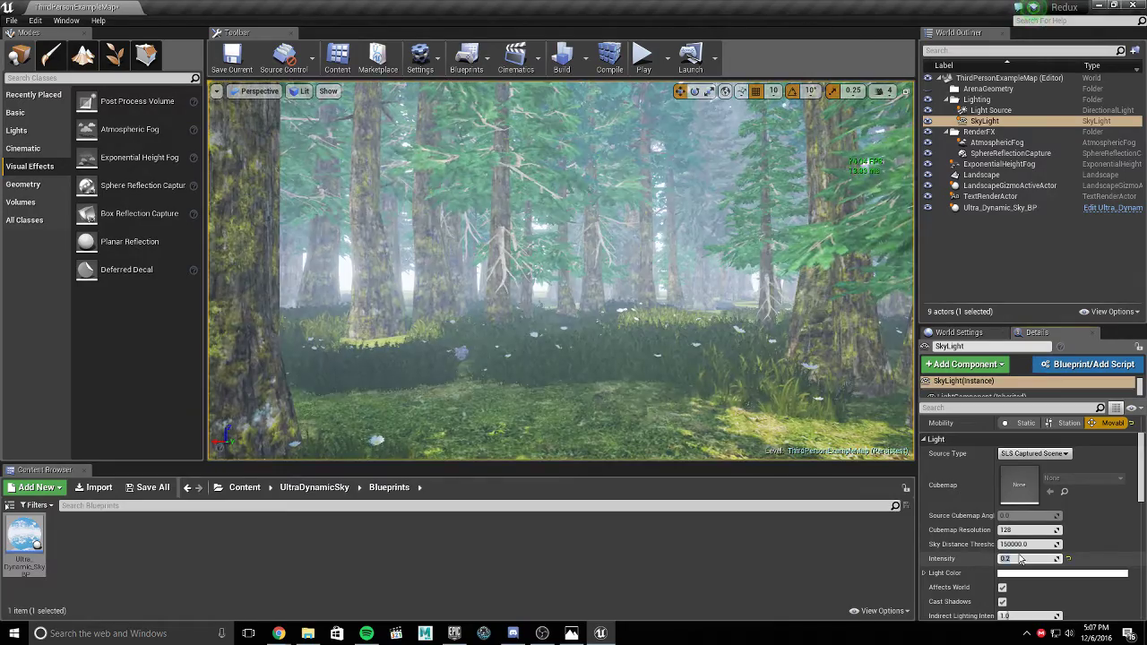
{"action": "mouse_move", "coordinate": [597, 255]}
{"action": "right_mouse_down"}
{"action": "mouse_move", "coordinate": [663, 271]}
{"action": "mouse_move", "coordinate": [597, 255]}
{"action": "right_mouse_up"}
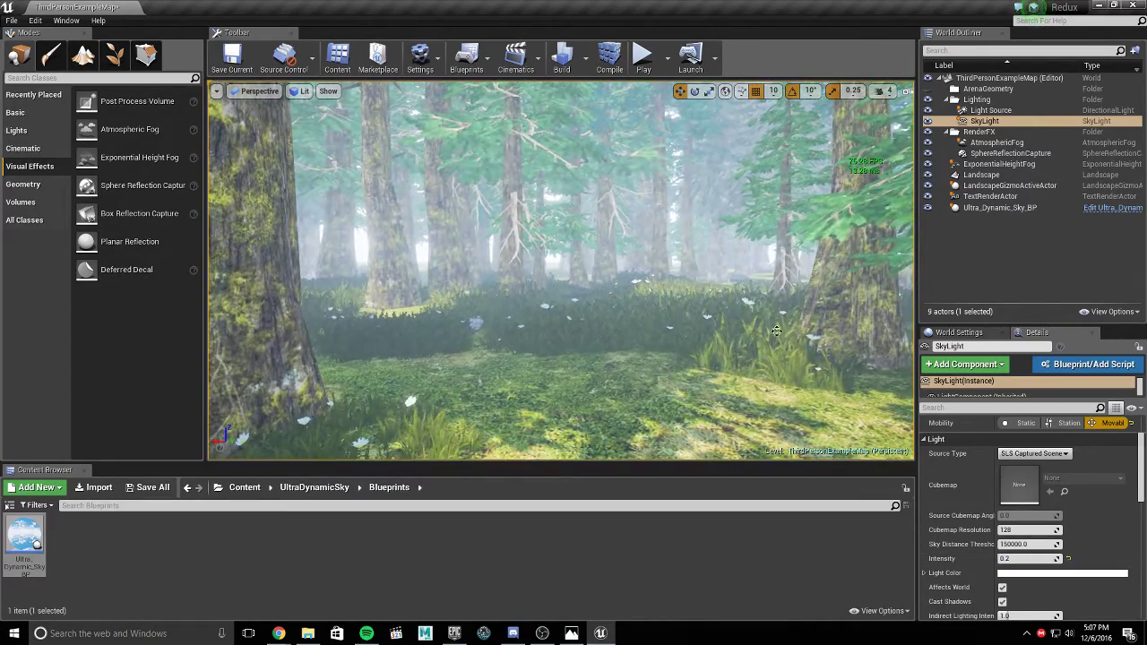
{"action": "left_click", "coordinate": [1069, 425]}
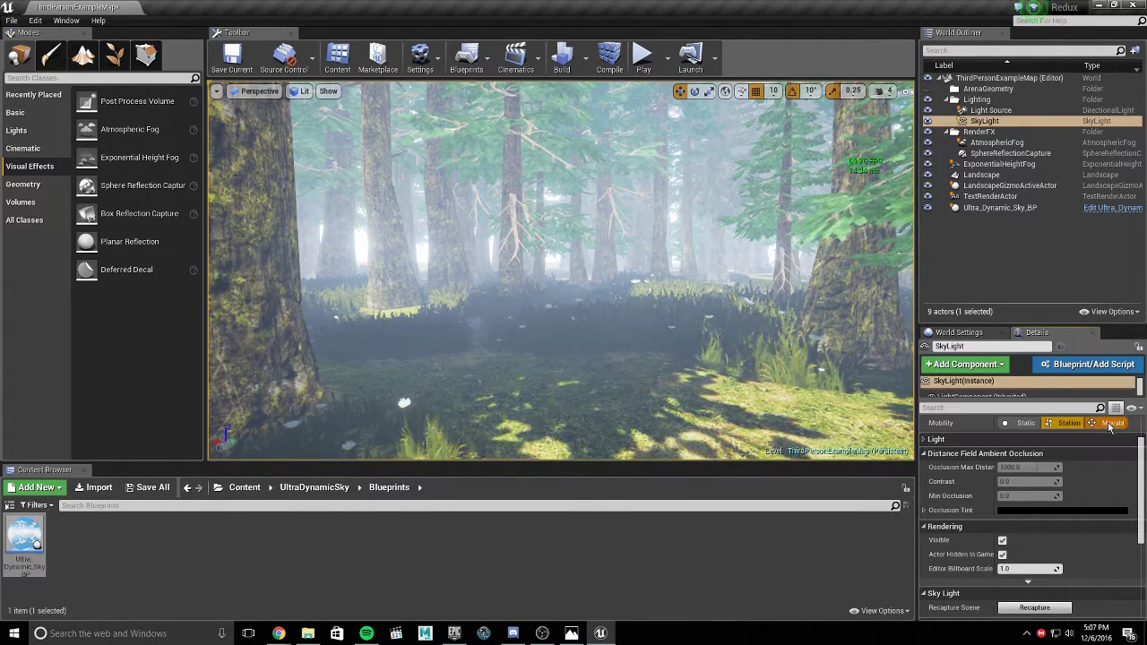
{"action": "left_click", "coordinate": [1112, 423]}
- Enable Use Temperature on Light Source and set its temperature to about 2815
{"action": "left_click", "coordinate": [991, 110]}
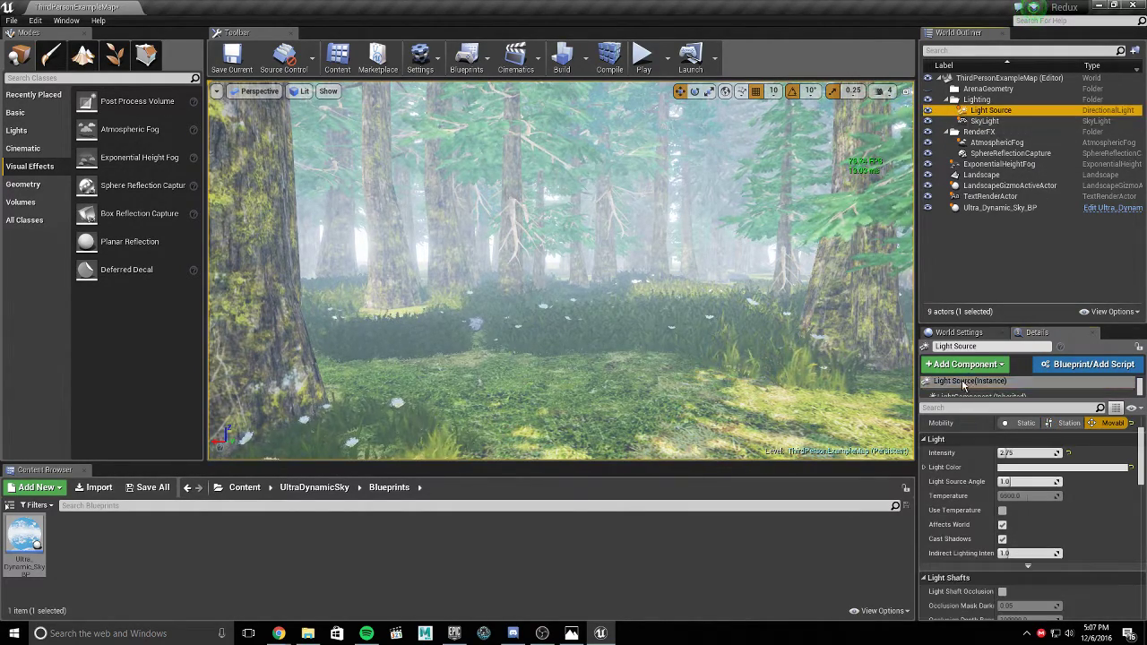
{"action": "scroll", "coordinate": [1040, 502], "scroll_direction": "down", "scroll_amount": 2}
{"action": "scroll", "coordinate": [1044, 510], "scroll_direction": "down", "scroll_amount": 3}
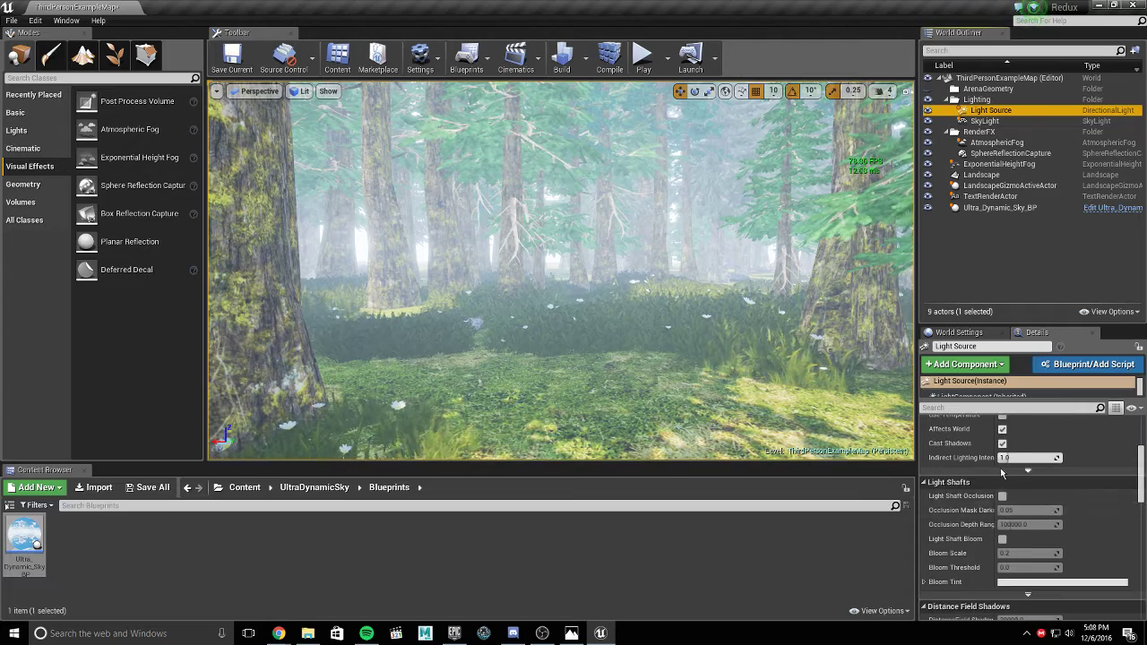
{"action": "scroll", "coordinate": [1031, 484], "scroll_direction": "up", "scroll_amount": 2}
{"action": "left_click", "coordinate": [1002, 453]}
{"action": "scroll", "coordinate": [1028, 459], "scroll_direction": "up", "scroll_amount": 2}
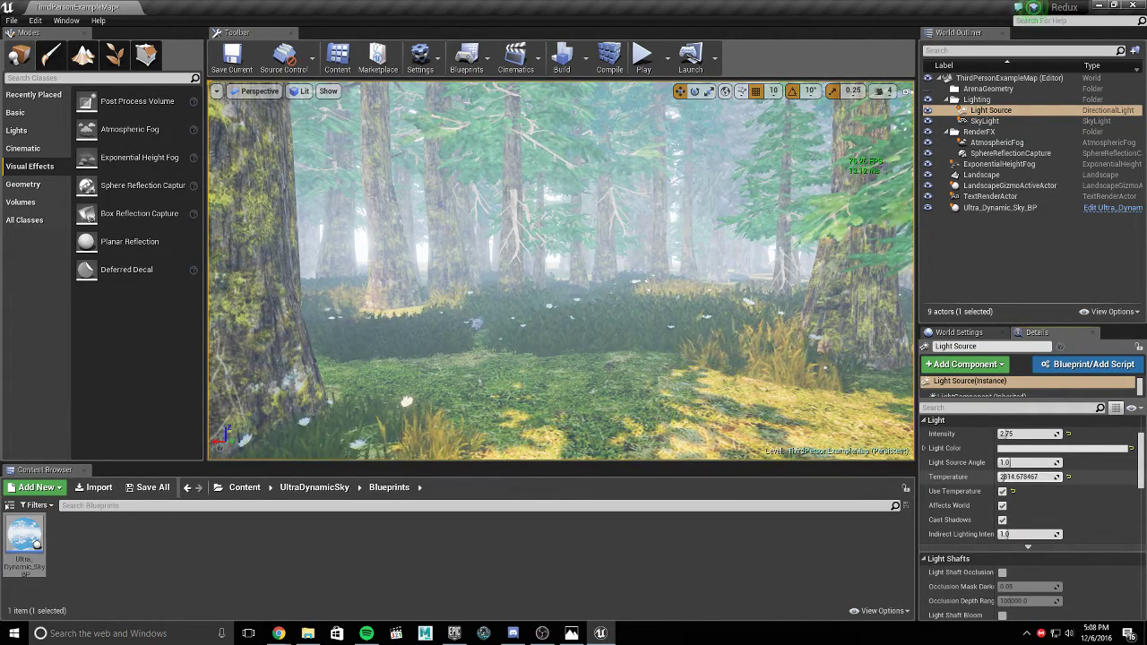
- Reset the intensity of Light Source to its default of 10.0 and view the forest lighting
{"action": "right_click_drag", "start_coordinate": [562, 270], "coordinate": [368, 261]}
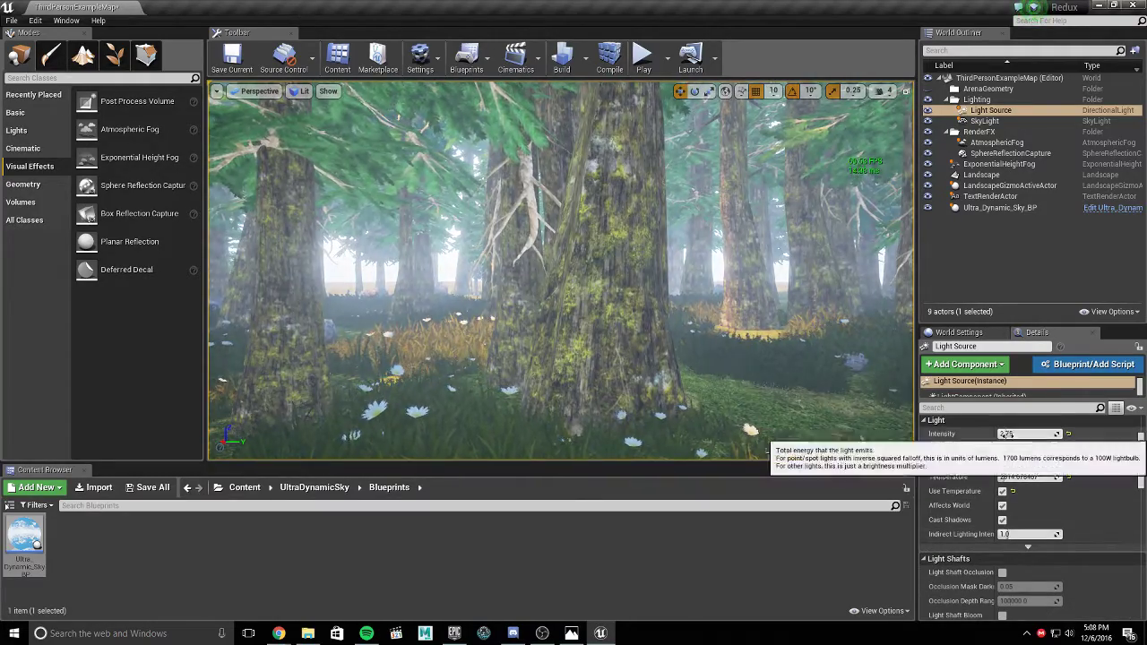
{"action": "left_click", "coordinate": [1068, 435]}
{"action": "right_click_drag", "start_coordinate": [699, 305], "coordinate": [780, 314]}
- Enable Light Shaft Occlusion and Light Shaft Bloom on Light Source and check the sun rays through the treetops
{"action": "scroll", "coordinate": [1002, 506], "scroll_direction": "down", "scroll_amount": 3}
{"action": "scroll", "coordinate": [1002, 505], "scroll_direction": "down", "scroll_amount": 3}
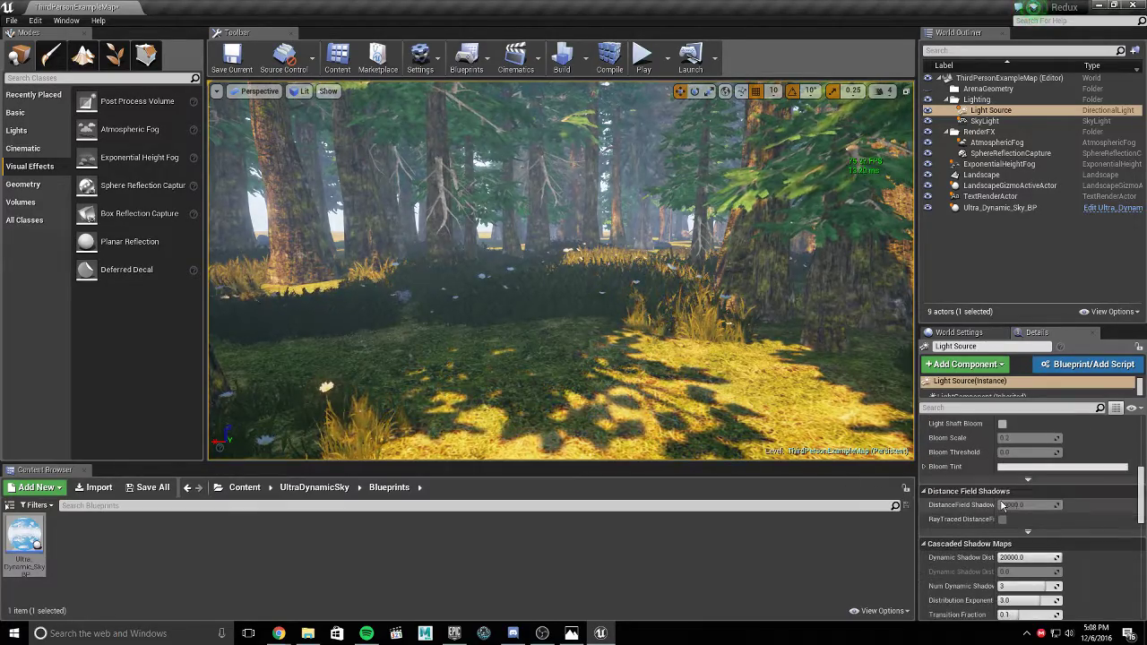
{"action": "scroll", "coordinate": [1002, 505], "scroll_direction": "up", "scroll_amount": 3}
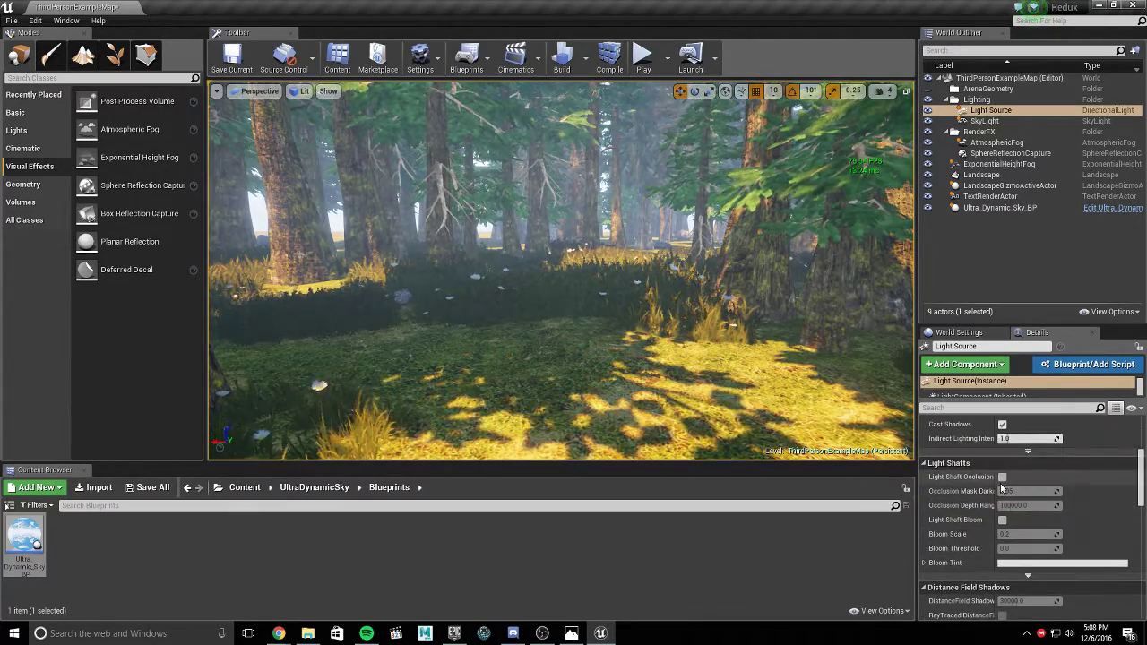
{"action": "left_click", "coordinate": [1003, 521]}
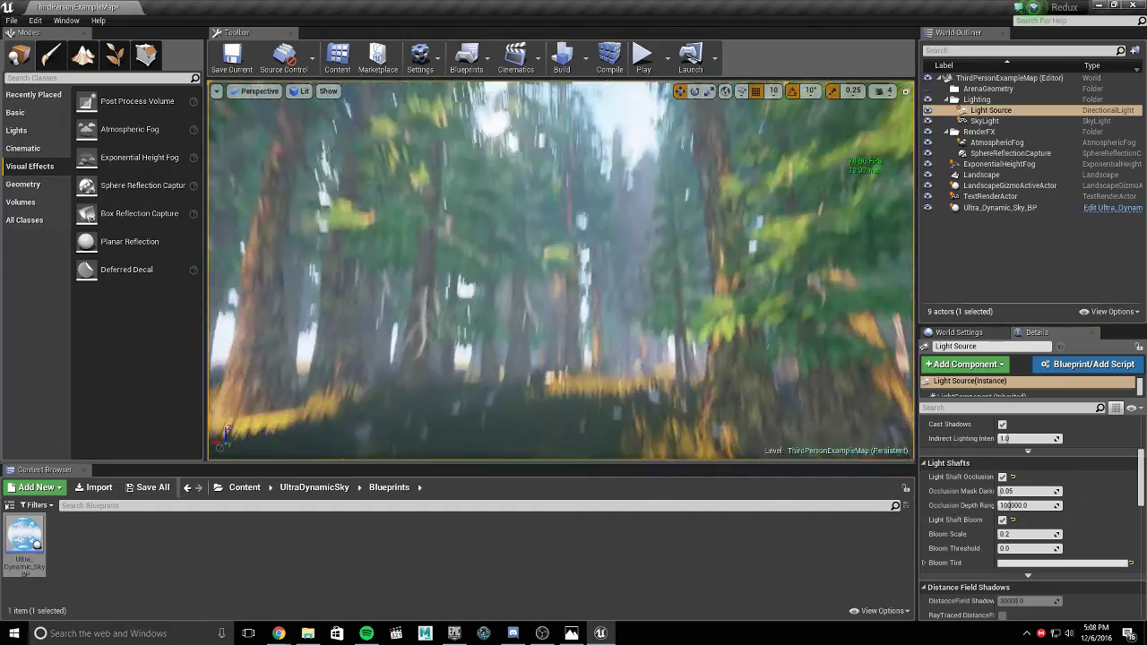
{"action": "right_click_drag", "start_coordinate": [562, 271], "coordinate": [869, 153]}
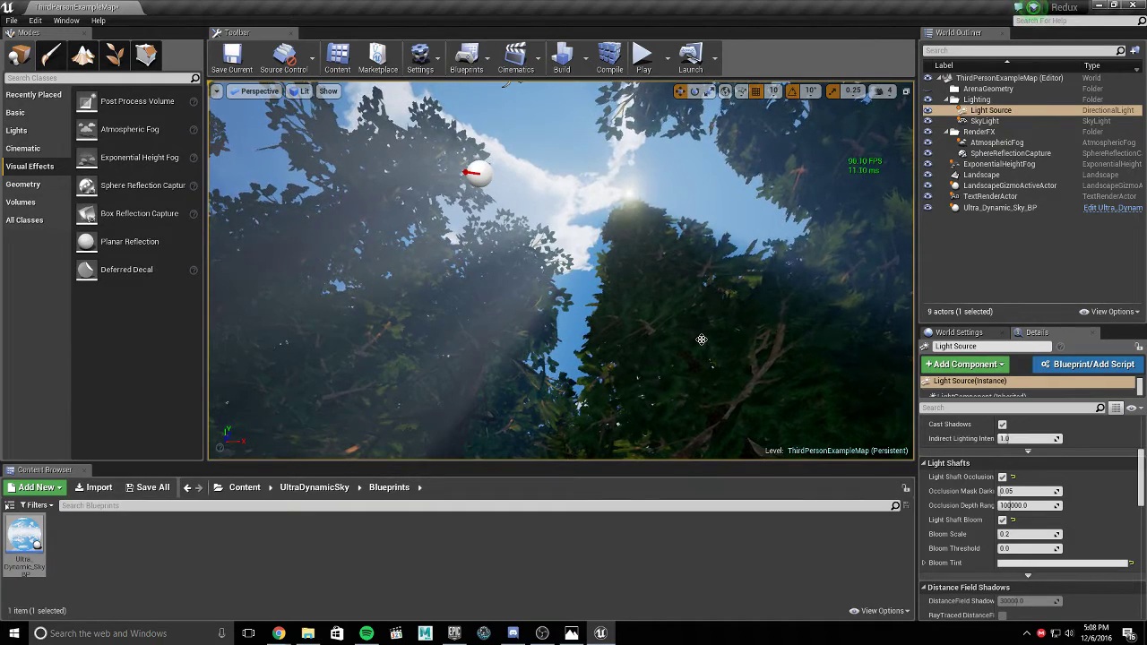
{"action": "scroll", "coordinate": [1116, 538], "scroll_direction": "up", "scroll_amount": 5}
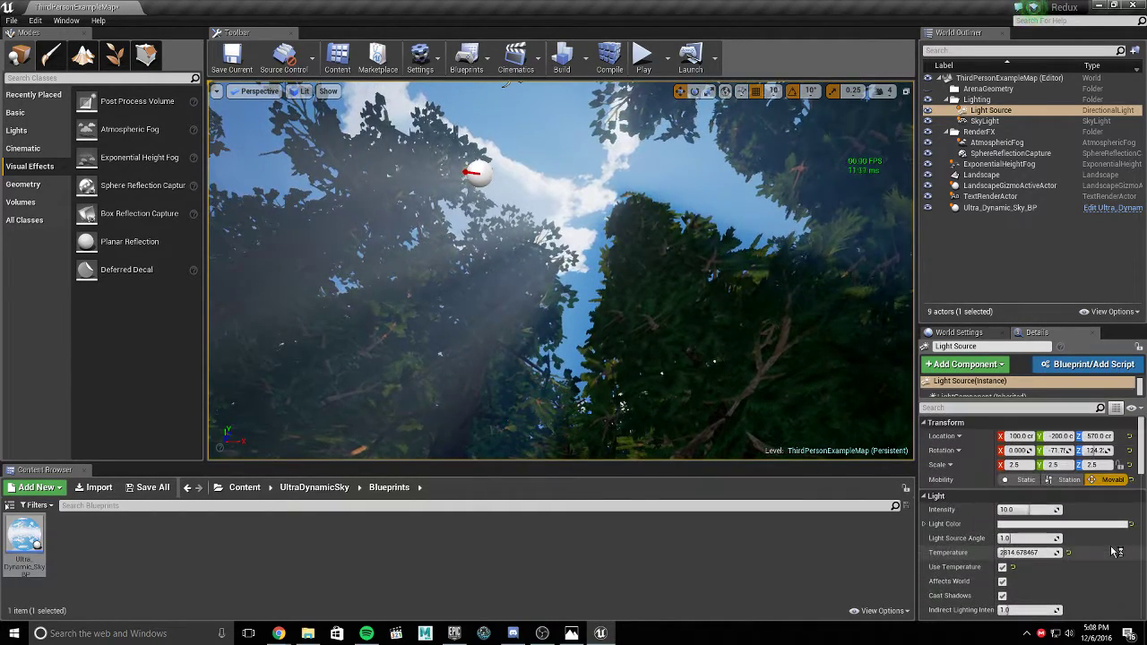
- Enable Use Cloud Shadows on Ultra_Dynamic_Sky_BP, set the cloud shadows intensity to 1.0, and check the shadows moving across the forest
{"action": "left_click", "coordinate": [650, 222]}
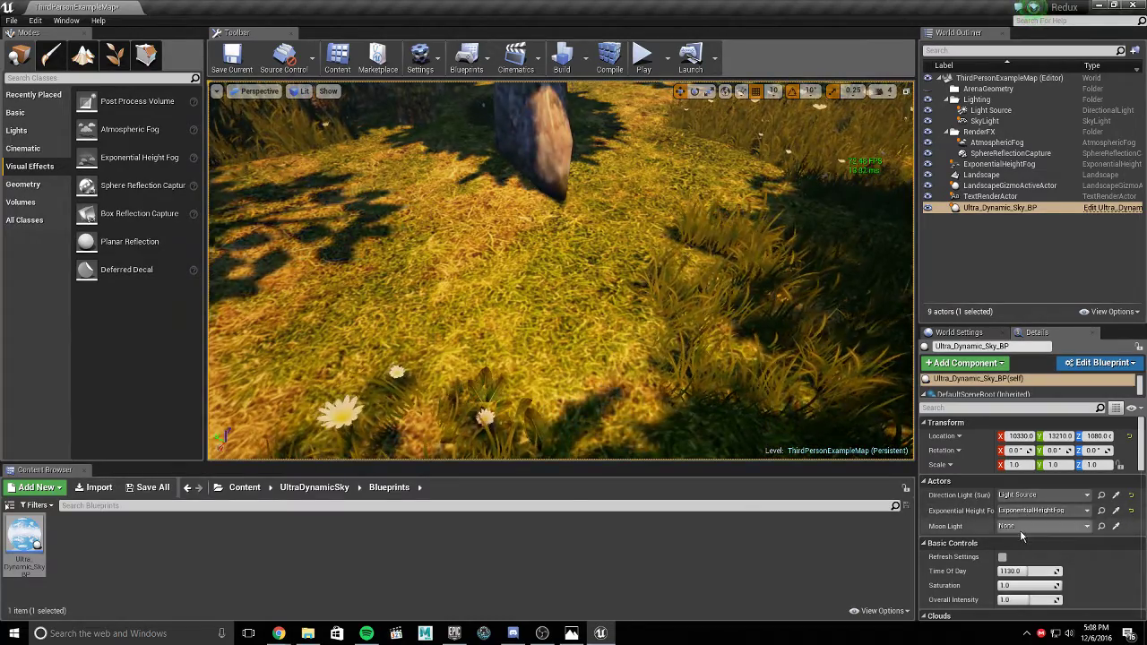
{"action": "scroll", "coordinate": [1012, 511], "scroll_direction": "down", "scroll_amount": 5}
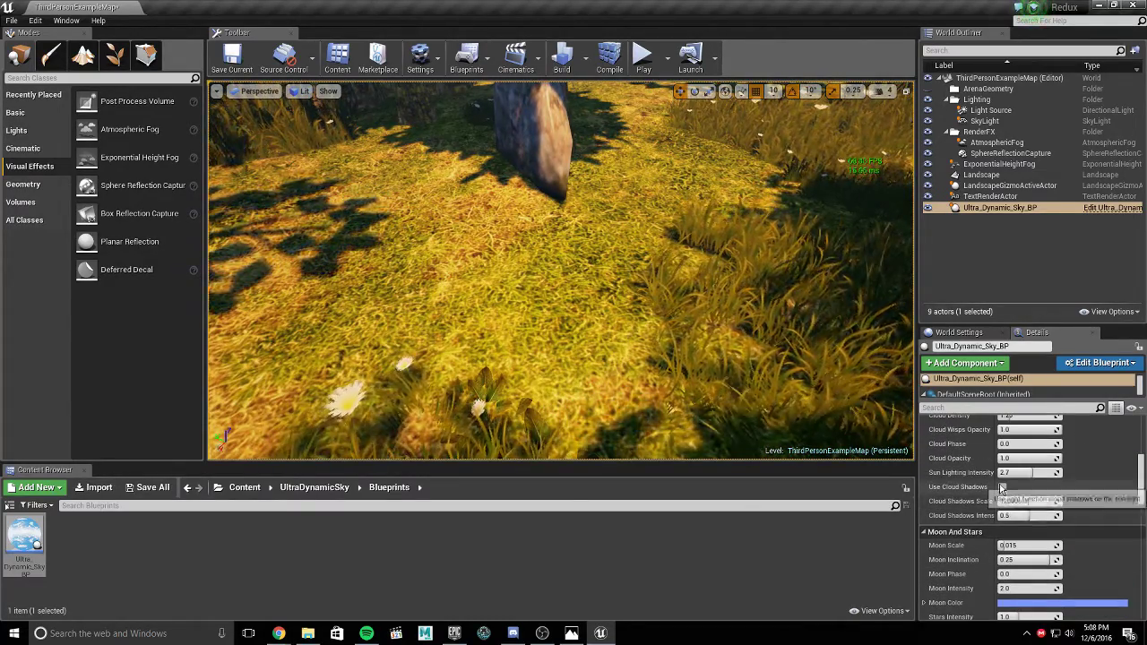
{"action": "left_click", "coordinate": [1003, 489]}
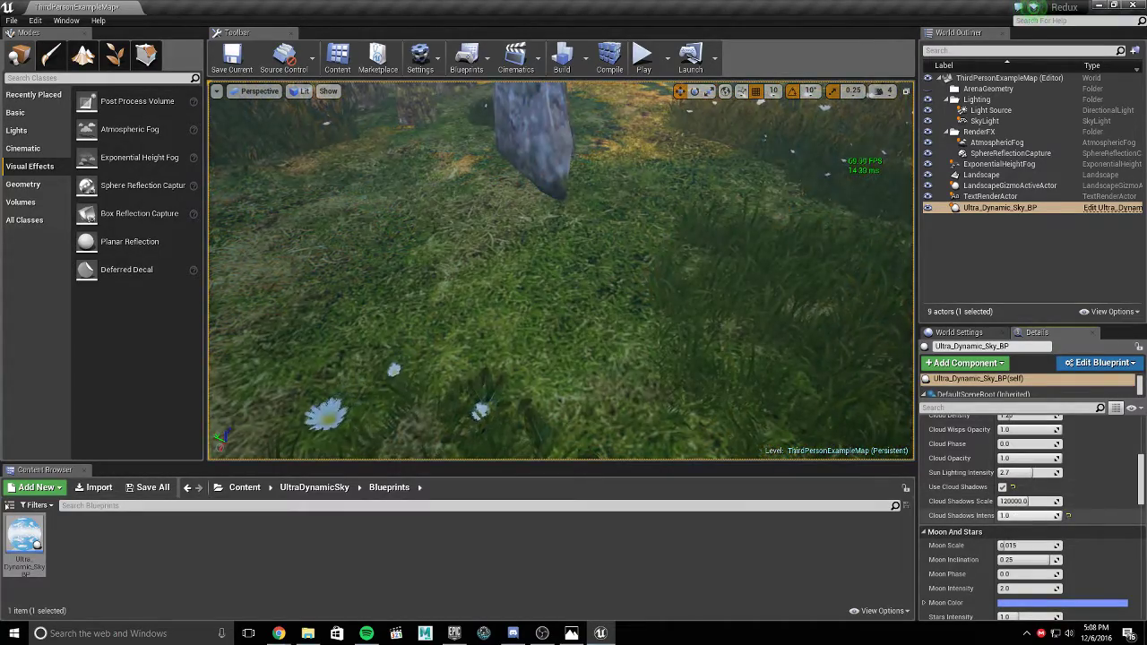
{"action": "right_click_drag", "start_coordinate": [561, 296], "coordinate": [367, 220]}
{"action": "key", "text": "w"}
{"action": "key", "text": "w"}
{"action": "right_click_drag", "start_coordinate": [646, 265], "coordinate": [699, 235]}
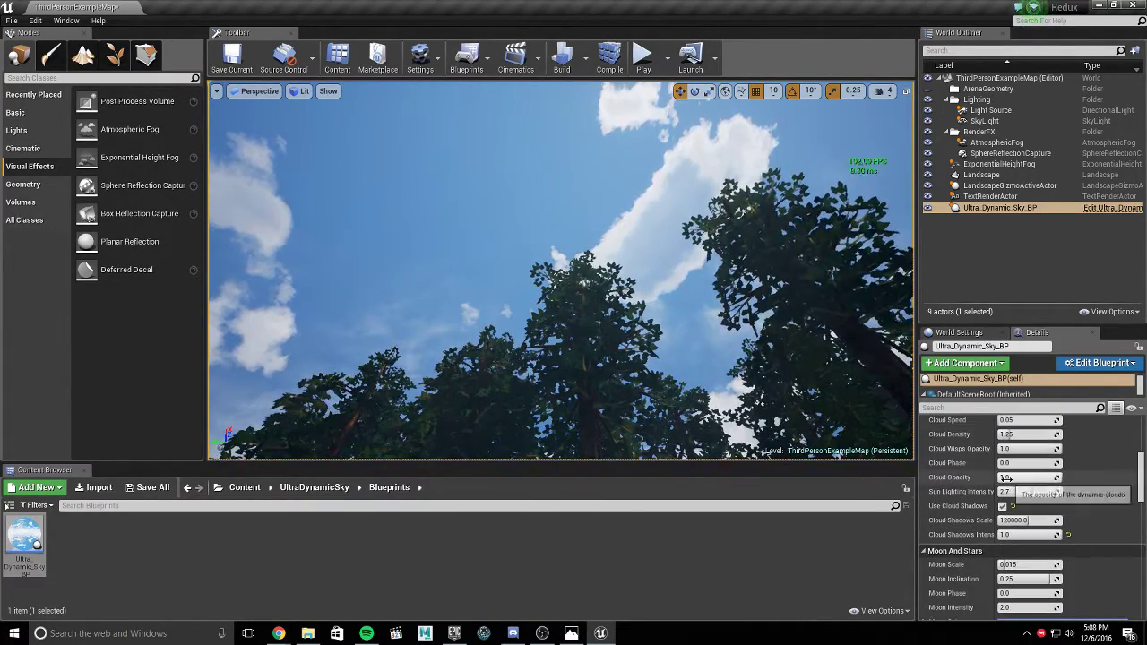
- Set the sky's Cloud Speed to about 0.27 and Cloud Density to about 1.43, check the forest lighting, and deselect the sky
{"action": "scroll", "coordinate": [1020, 468], "scroll_direction": "up", "scroll_amount": 3}
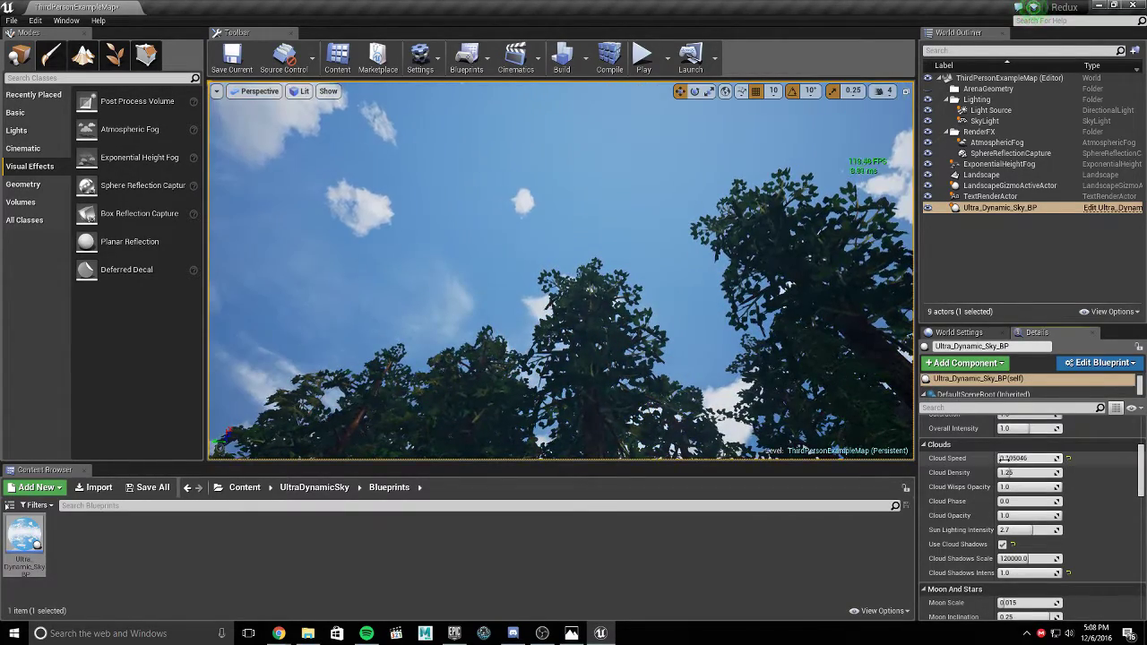
{"action": "left_click_drag", "start_coordinate": [1006, 473], "coordinate": [1011, 474]}
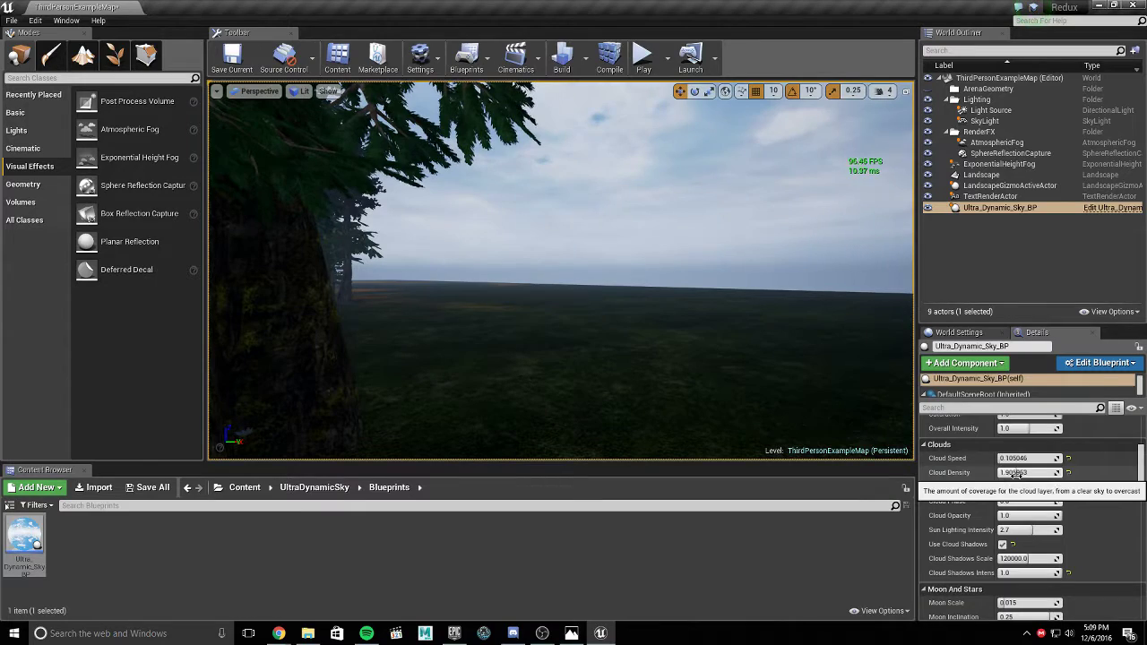
{"action": "left_click_drag", "start_coordinate": [1016, 476], "coordinate": [1011, 473]}
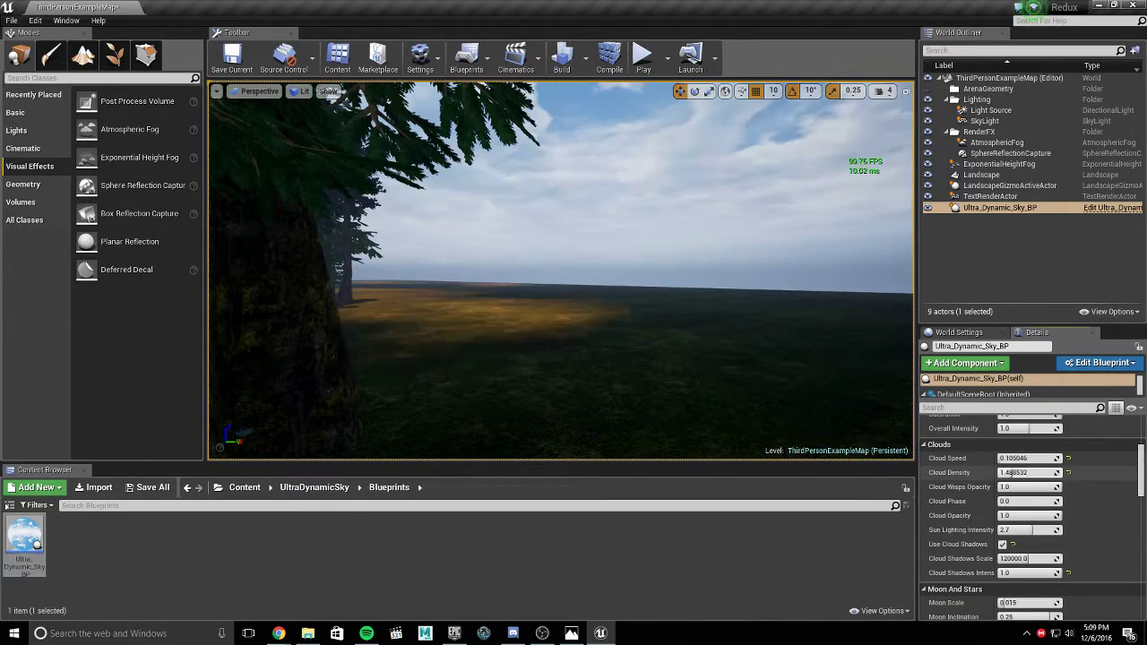
{"action": "right_click_drag", "start_coordinate": [562, 271], "coordinate": [663, 117]}
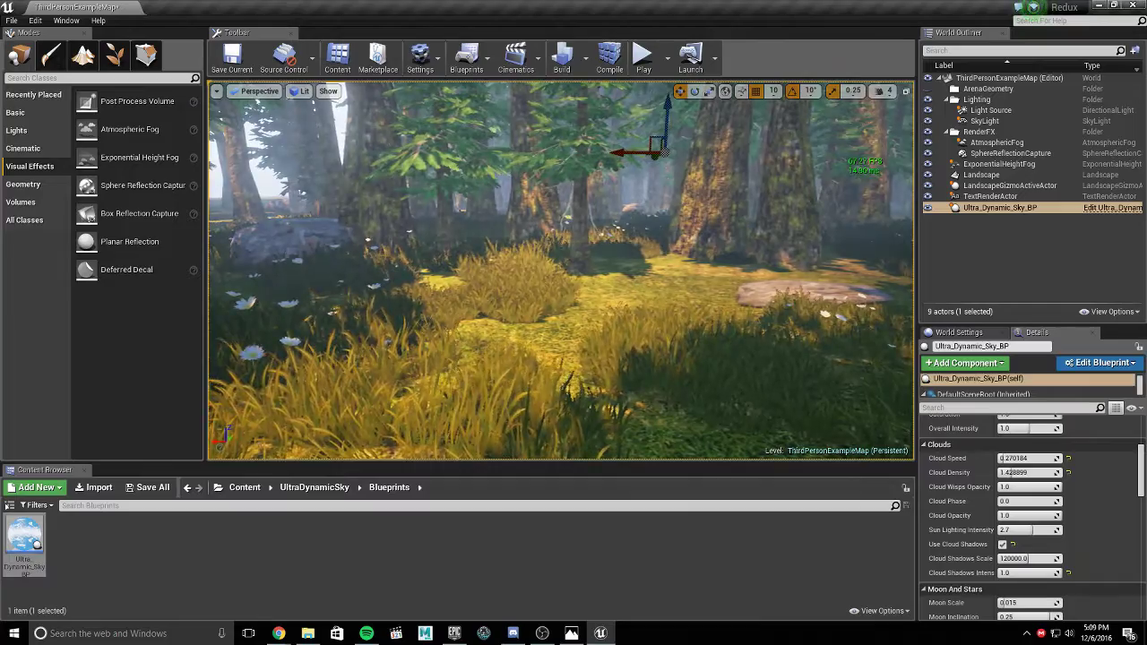
{"action": "scroll", "coordinate": [989, 503], "scroll_direction": "up", "scroll_amount": 5}
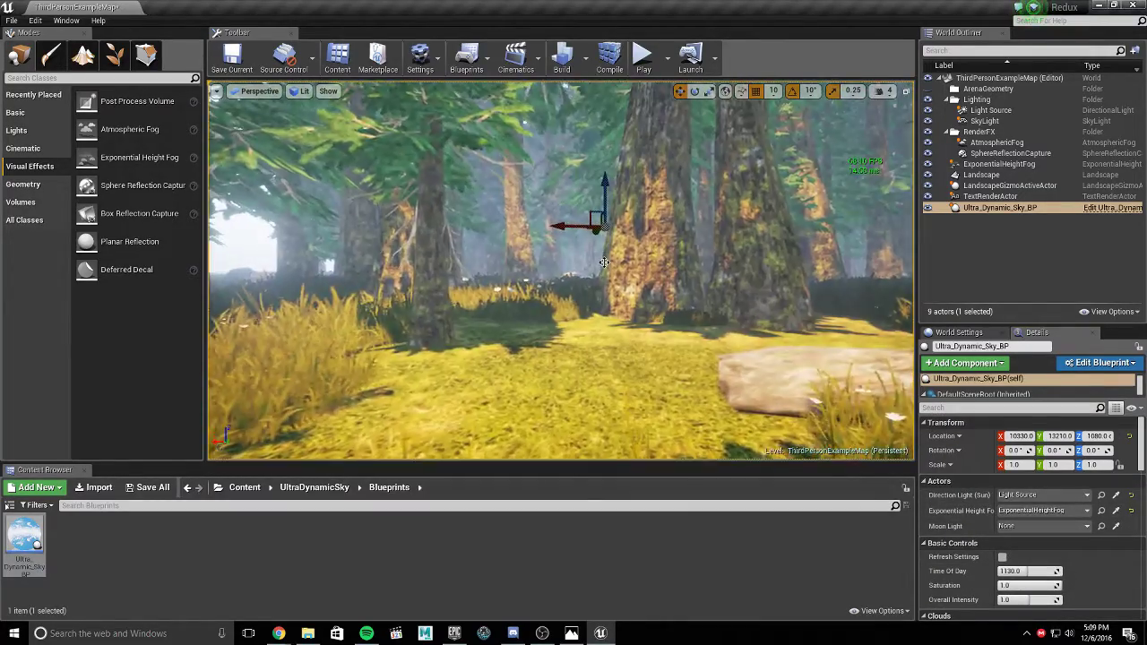
{"action": "key", "text": "Escape"}
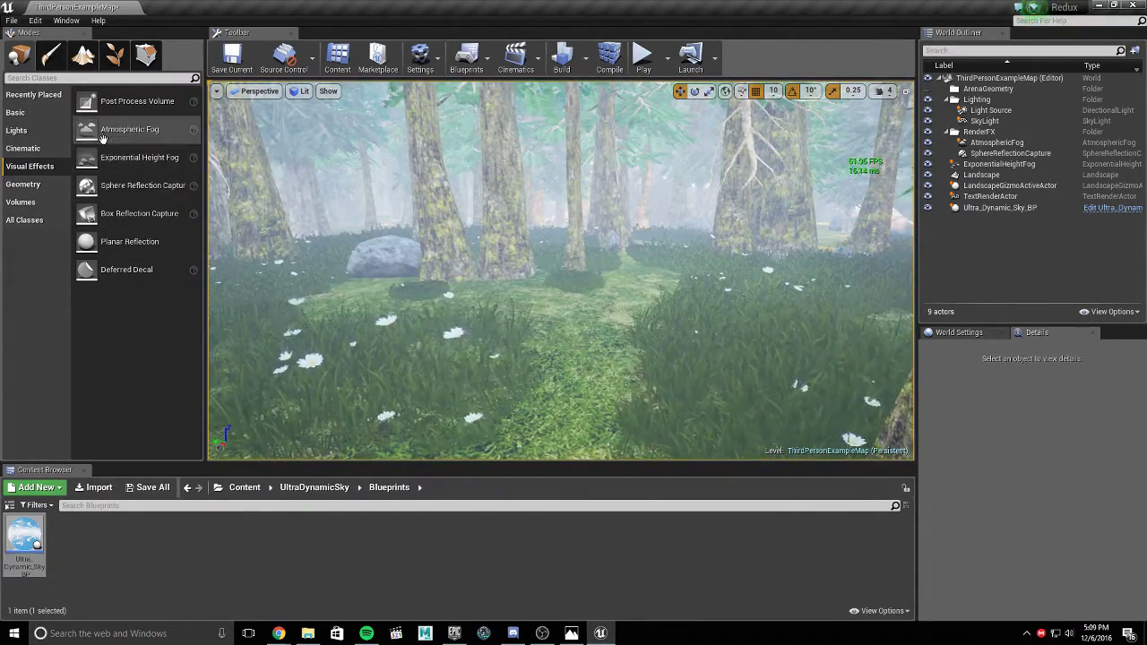
- Place an Atmospheric Fog and a Post Process Volume in the forest clearing, and make the volume Unbound
{"action": "left_click_drag", "start_coordinate": [522, 283], "coordinate": [520, 284]}
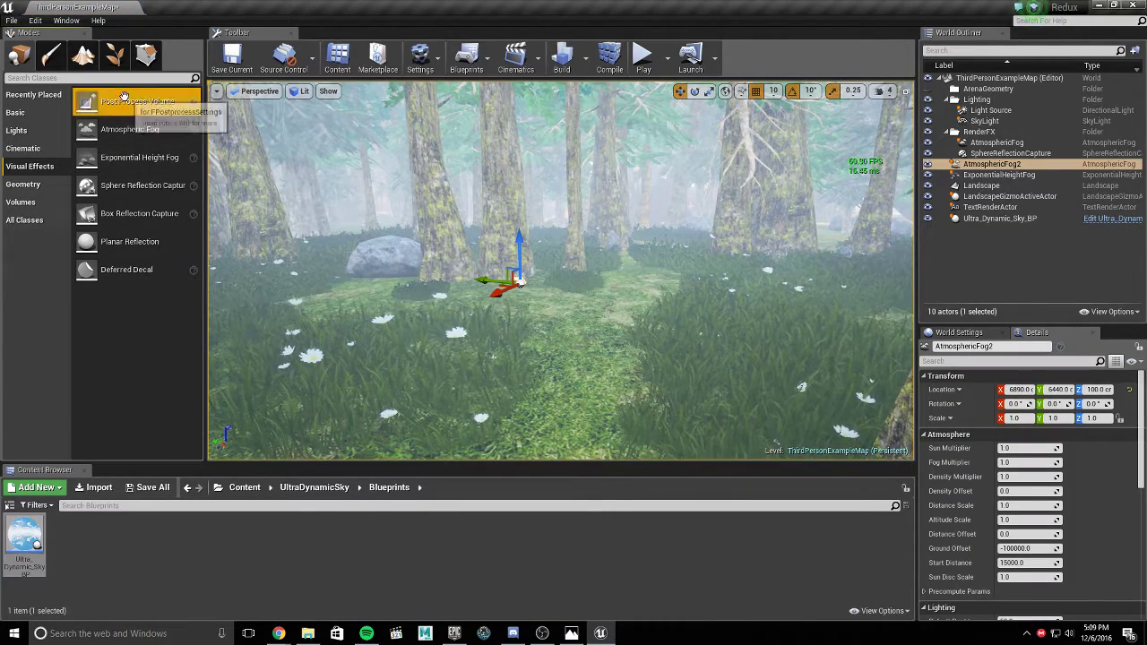
{"action": "left_click_drag", "start_coordinate": [491, 322], "coordinate": [490, 323]}
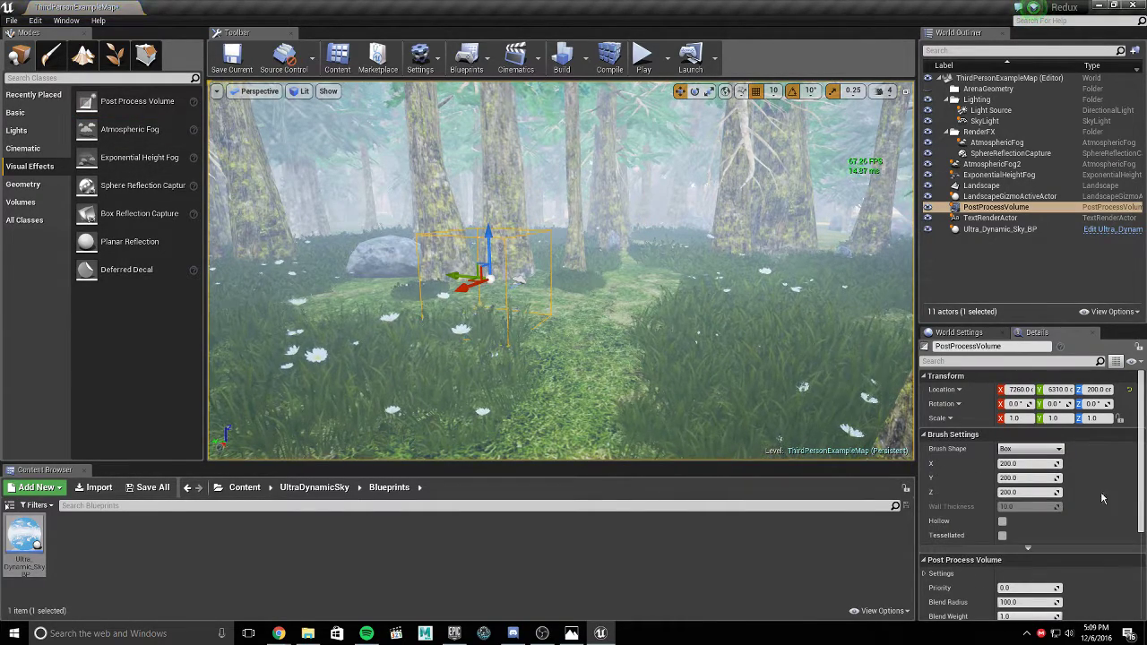
{"action": "scroll", "coordinate": [1003, 541], "scroll_direction": "down", "scroll_amount": 5}
{"action": "left_click", "coordinate": [1002, 512]}
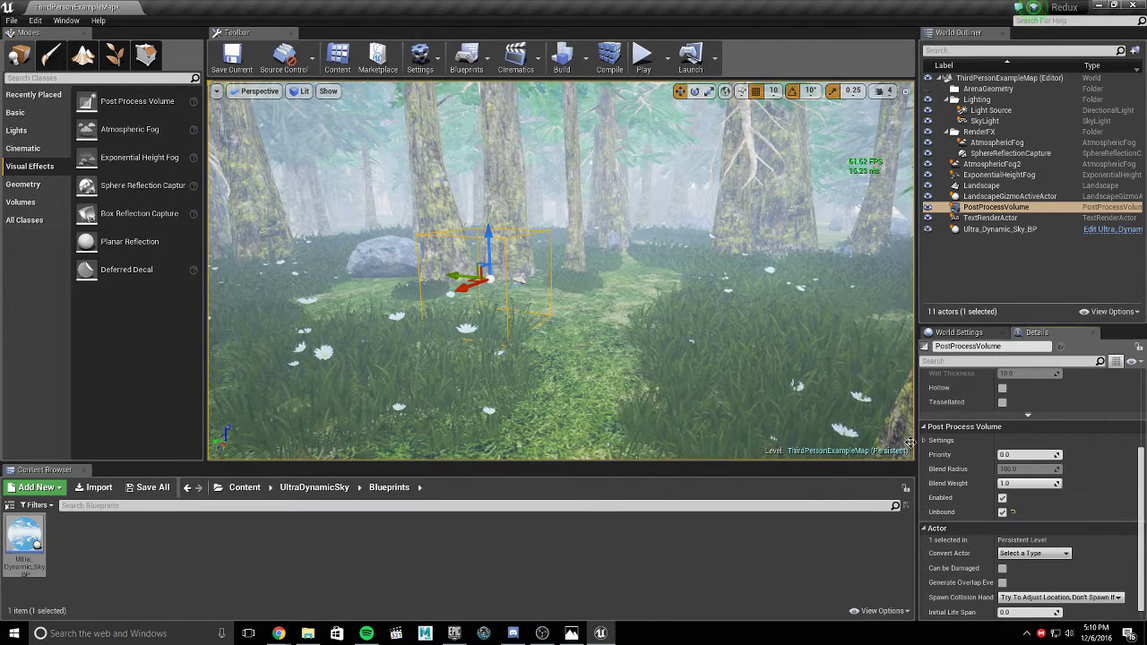
- In the volume's Scene Color settings, set Vignette Intensity to 1.0 and enable Fringe Intensity, checking the look among the trees
{"action": "left_click", "coordinate": [925, 441]}
{"action": "scroll", "coordinate": [929, 444], "scroll_direction": "down", "scroll_amount": 5}
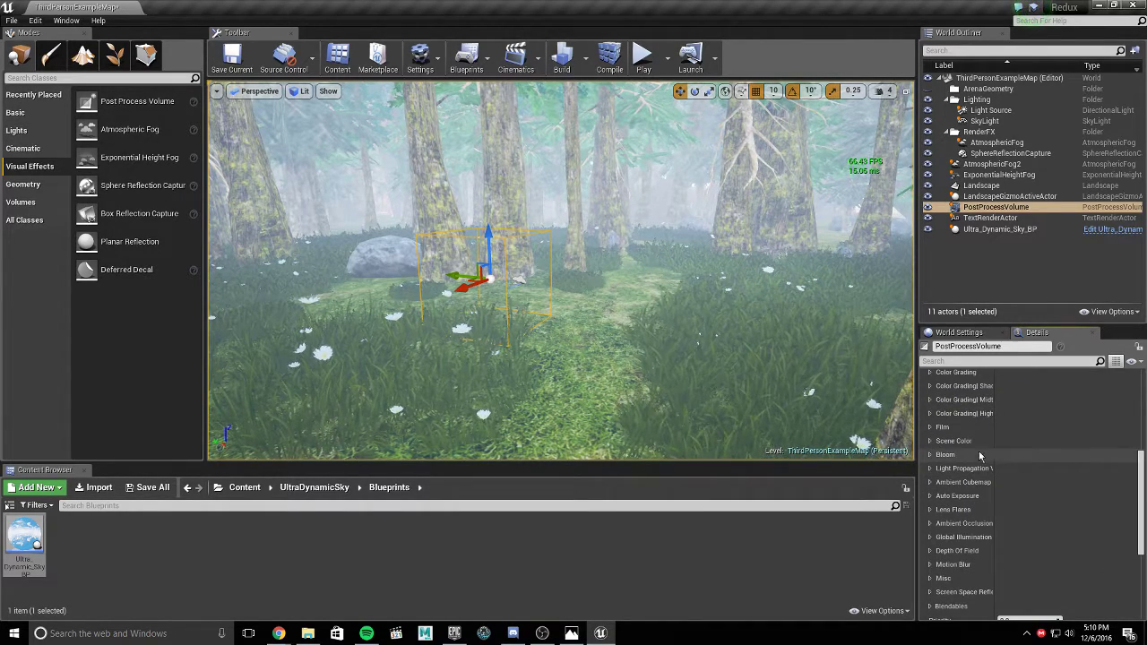
{"action": "left_click", "coordinate": [929, 441]}
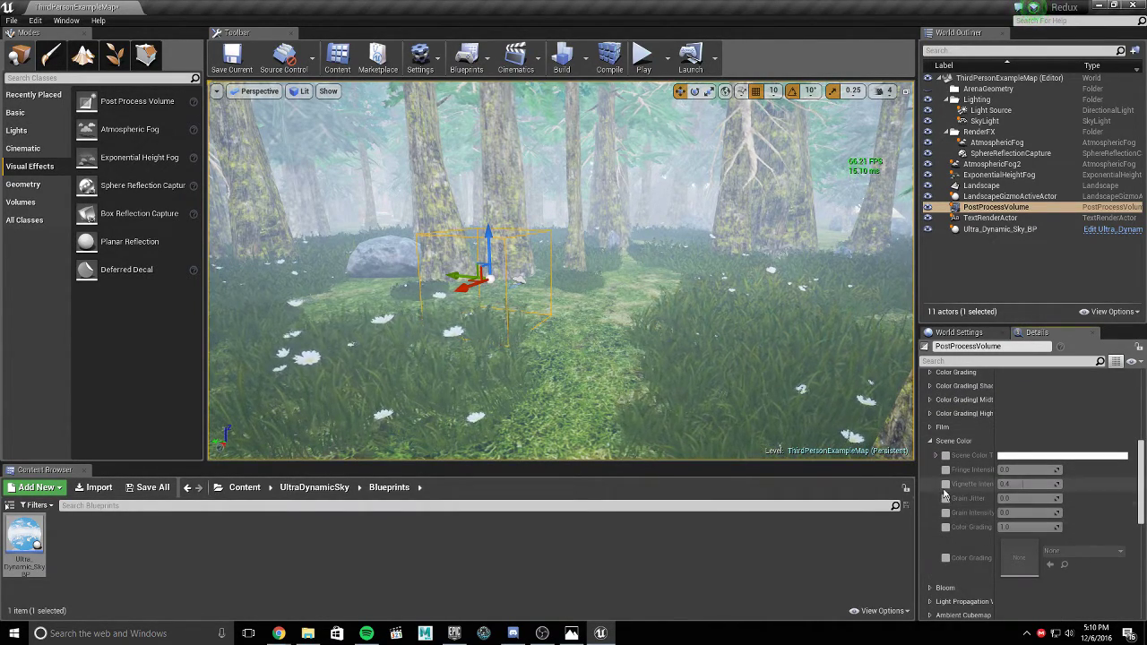
{"action": "left_click", "coordinate": [946, 485]}
{"action": "left_click_drag", "start_coordinate": [1018, 484], "coordinate": [1059, 484]}
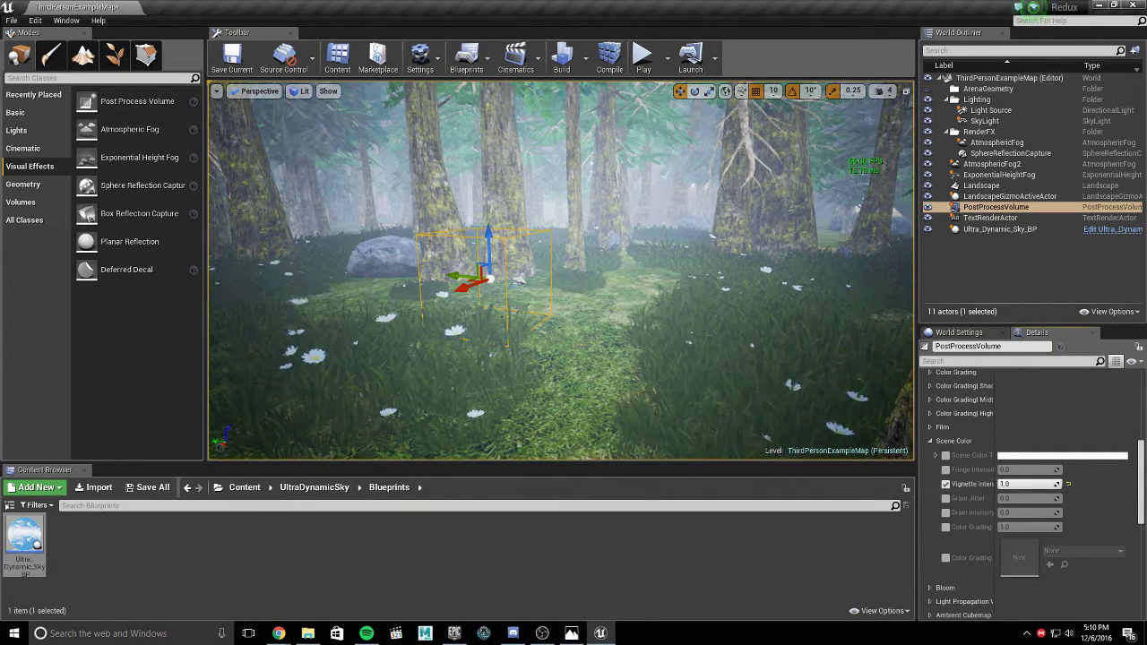
{"action": "left_click", "coordinate": [946, 470]}
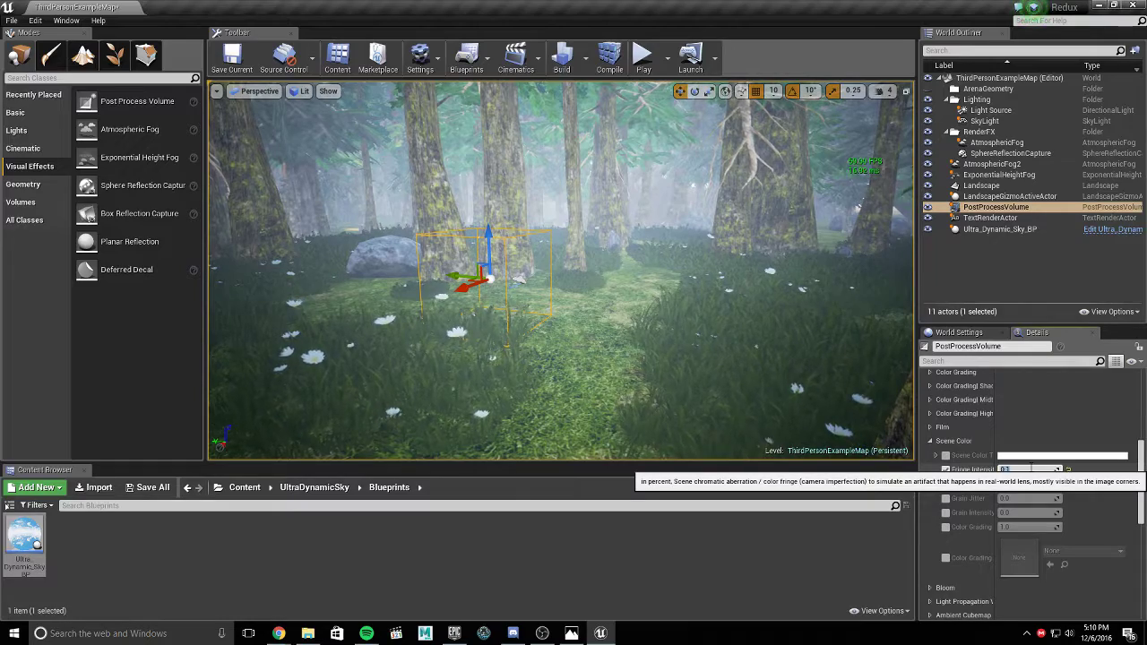
{"action": "right_click_drag", "start_coordinate": [627, 296], "coordinate": [654, 116]}
{"action": "right_click_drag", "start_coordinate": [753, 198], "coordinate": [786, 338]}
- Enable Exposure Bias in the volume's Auto Exposure settings and lower it to about -1.47
{"action": "scroll", "coordinate": [1022, 457], "scroll_direction": "down", "scroll_amount": 5}
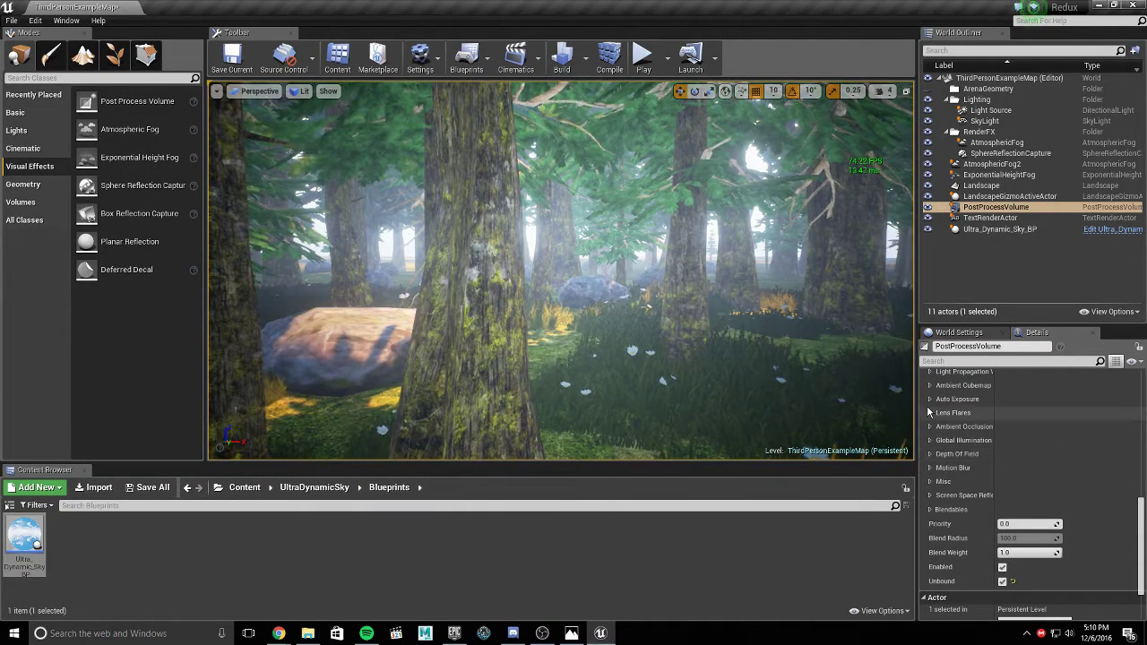
{"action": "left_click", "coordinate": [933, 399]}
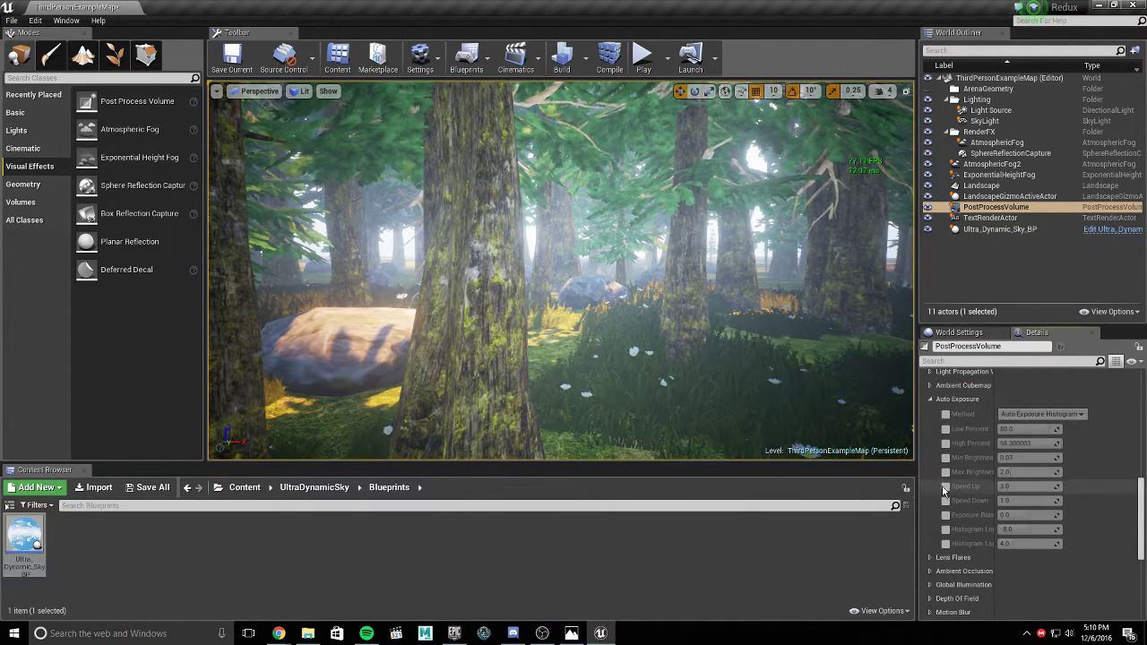
{"action": "left_click", "coordinate": [946, 516]}
{"action": "left_click", "coordinate": [1031, 516]}
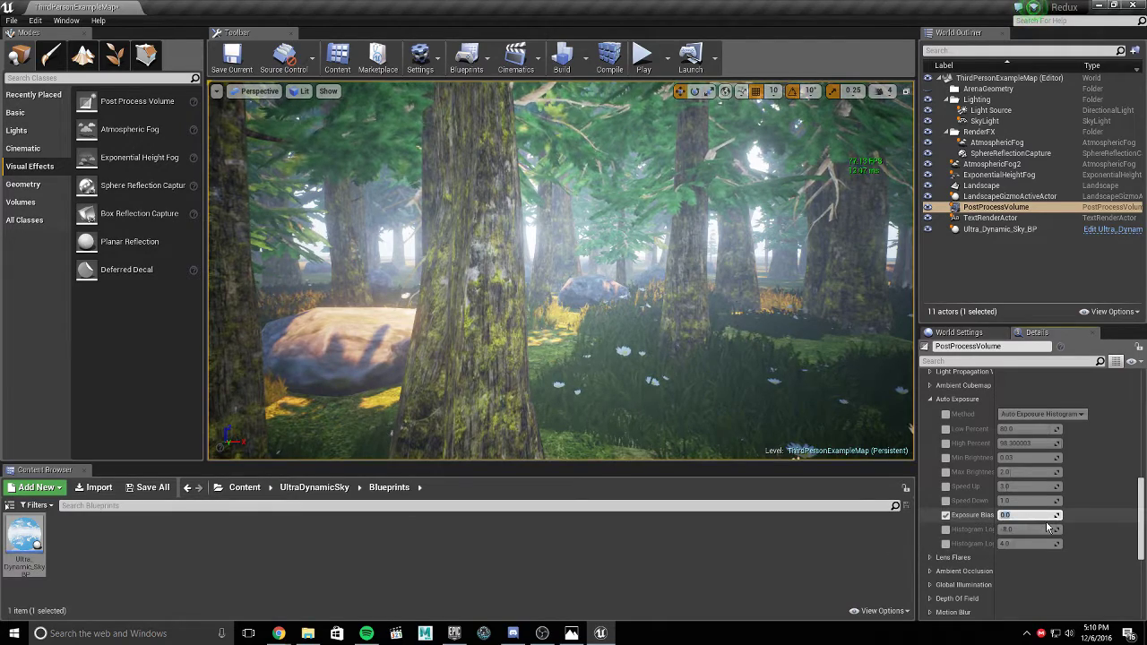
{"action": "left_click", "coordinate": [1118, 524]}
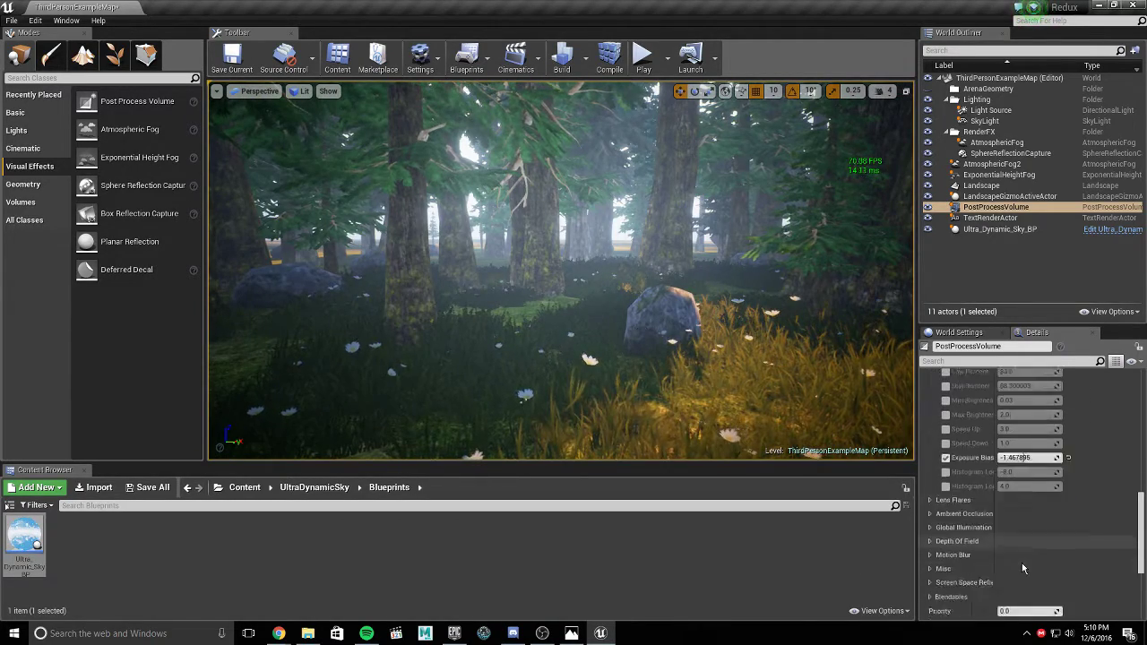
- In the volume's Ambient Occlusion settings, enable Intensity at 1.0 and Quality at 100
{"action": "scroll", "coordinate": [986, 502], "scroll_direction": "down", "scroll_amount": 5}
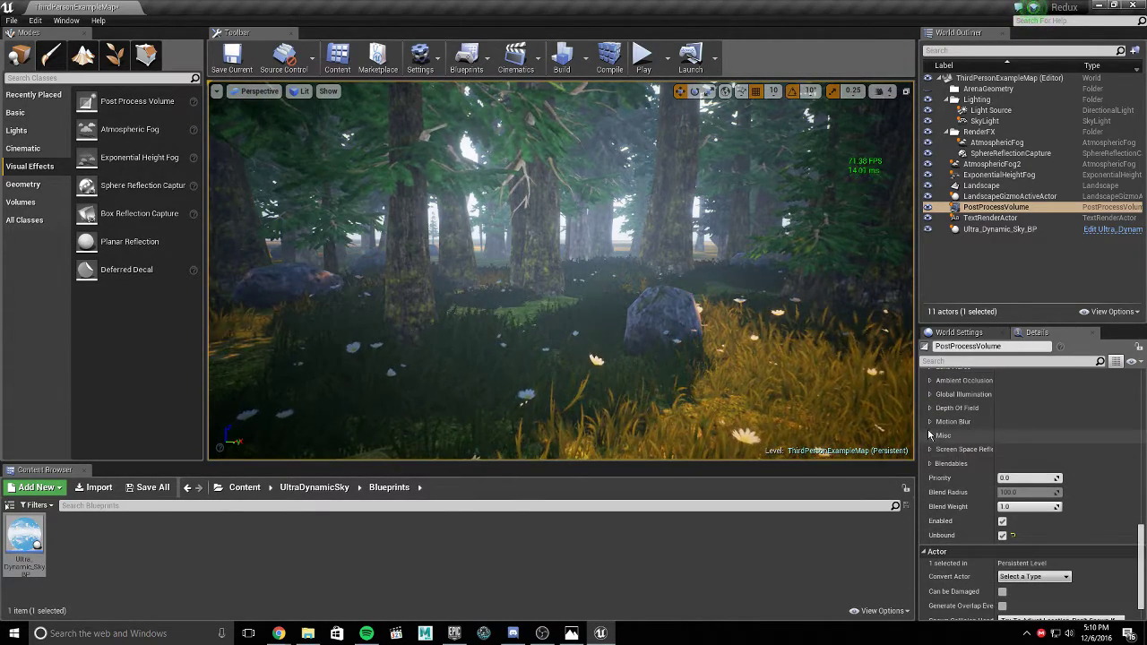
{"action": "scroll", "coordinate": [936, 415], "scroll_direction": "up", "scroll_amount": 1}
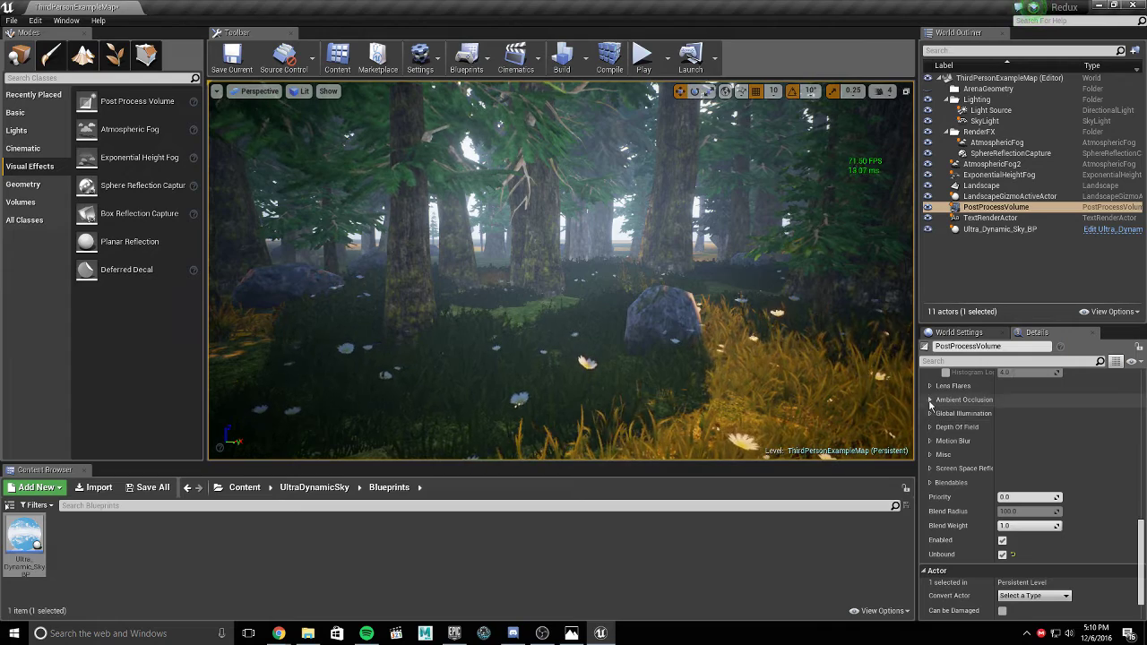
{"action": "left_click", "coordinate": [930, 400]}
{"action": "left_click", "coordinate": [946, 414]}
{"action": "mouse_move", "coordinate": [1027, 415]}
{"action": "left_mouse_down"}
{"action": "mouse_move", "coordinate": [997, 415]}
{"action": "mouse_move", "coordinate": [1062, 415]}
{"action": "mouse_move", "coordinate": [1021, 415]}
{"action": "mouse_move", "coordinate": [1040, 414]}
{"action": "left_mouse_up"}
{"action": "left_click", "coordinate": [946, 529]}
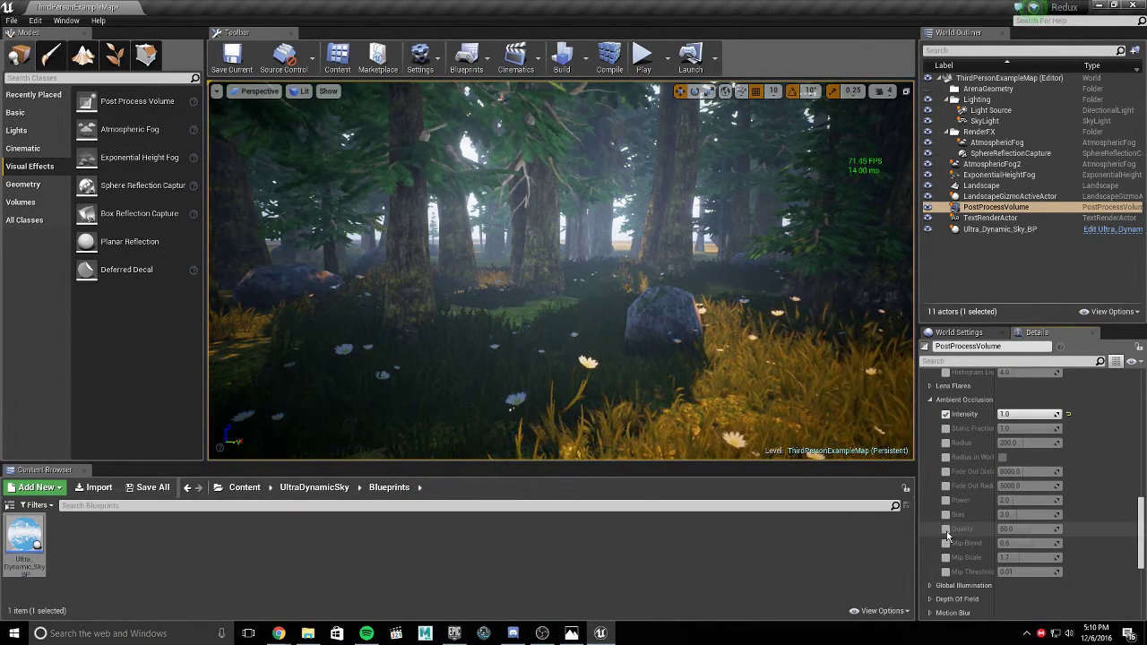
{"action": "left_click_drag", "start_coordinate": [1011, 533], "coordinate": [1027, 532]}
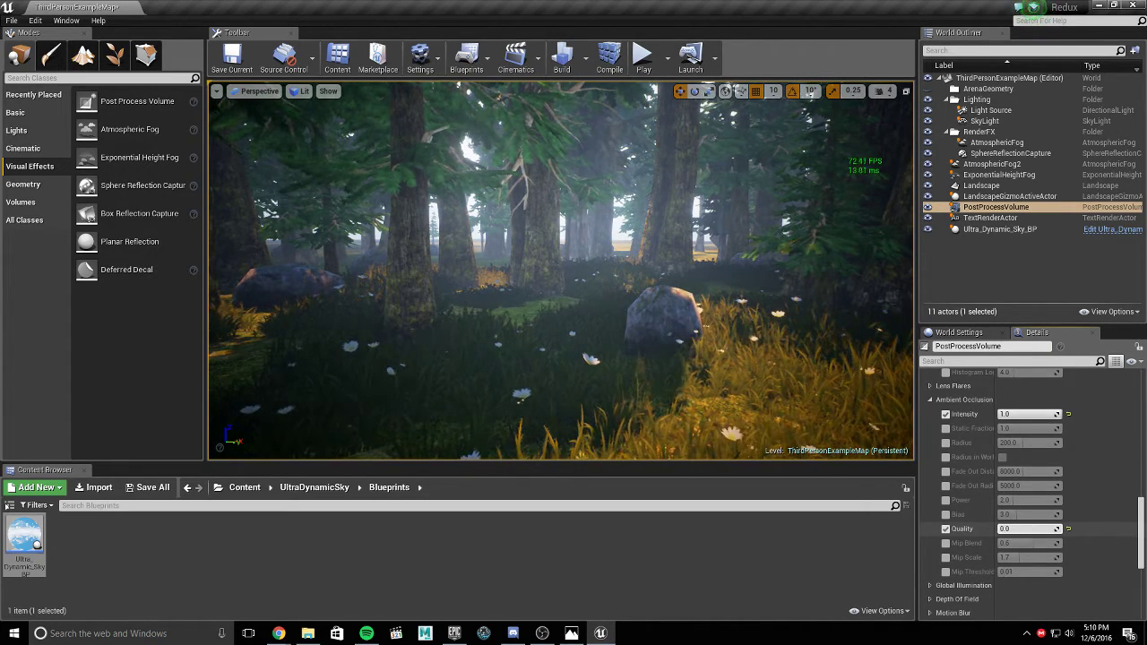
- Enable the Ambient Occlusion Power, set it to about 3.43, and check the shading in the grass
{"action": "left_click", "coordinate": [945, 500]}
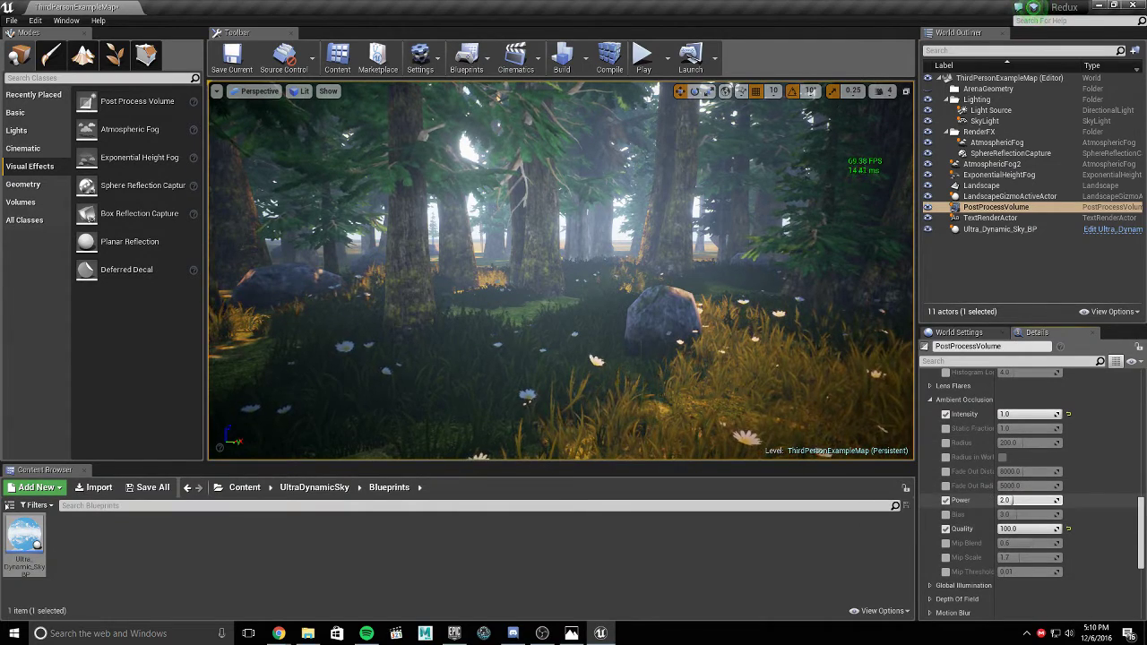
{"action": "left_click_drag", "start_coordinate": [1029, 500], "coordinate": [1004, 501]}
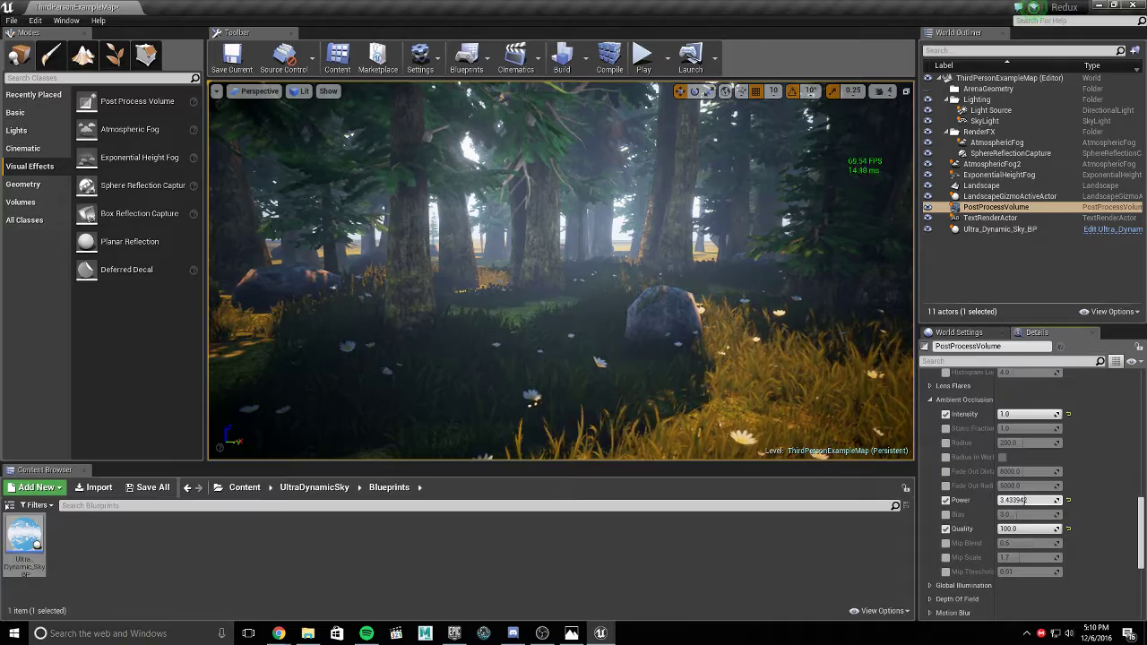
{"action": "right_click_drag", "start_coordinate": [612, 336], "coordinate": [910, 414]}
{"action": "right_click_drag", "start_coordinate": [561, 361], "coordinate": [622, 332]}
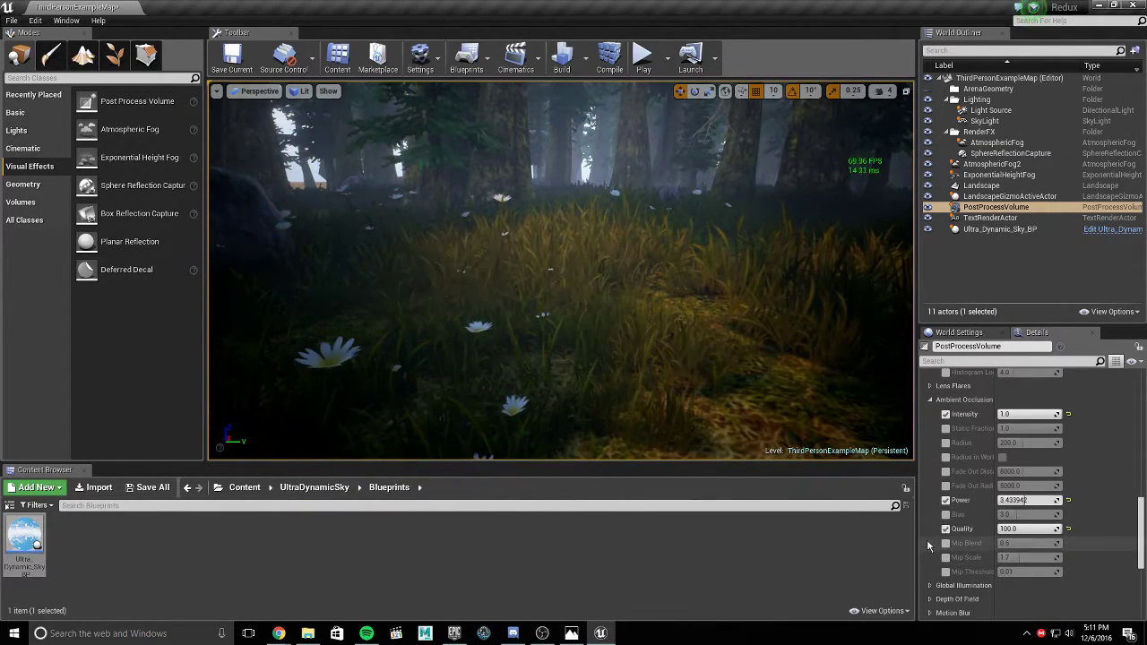
- Enable Mip Blend, Mip Scale and Mip Threshold for Ambient Occlusion at their default values and view the forest
{"action": "left_click", "coordinate": [946, 543]}
{"action": "left_click", "coordinate": [946, 558]}
{"action": "left_click", "coordinate": [946, 572]}
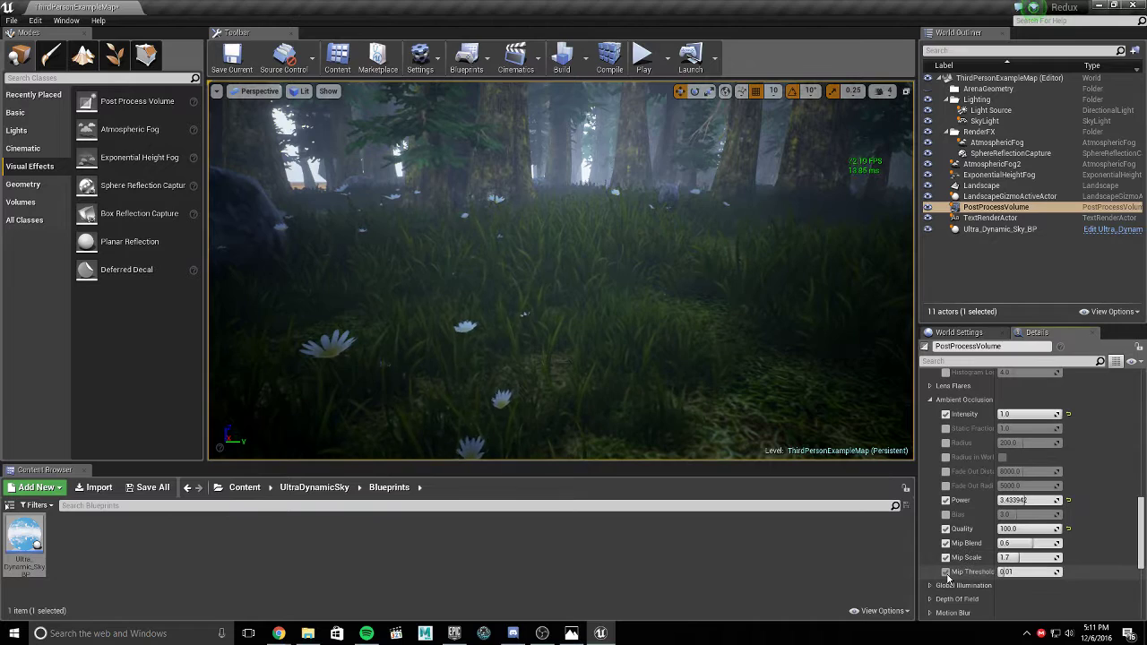
{"action": "key", "text": "s"}
{"action": "right_click_drag", "start_coordinate": [560, 271], "coordinate": [566, 229]}
{"action": "key", "text": "w"}
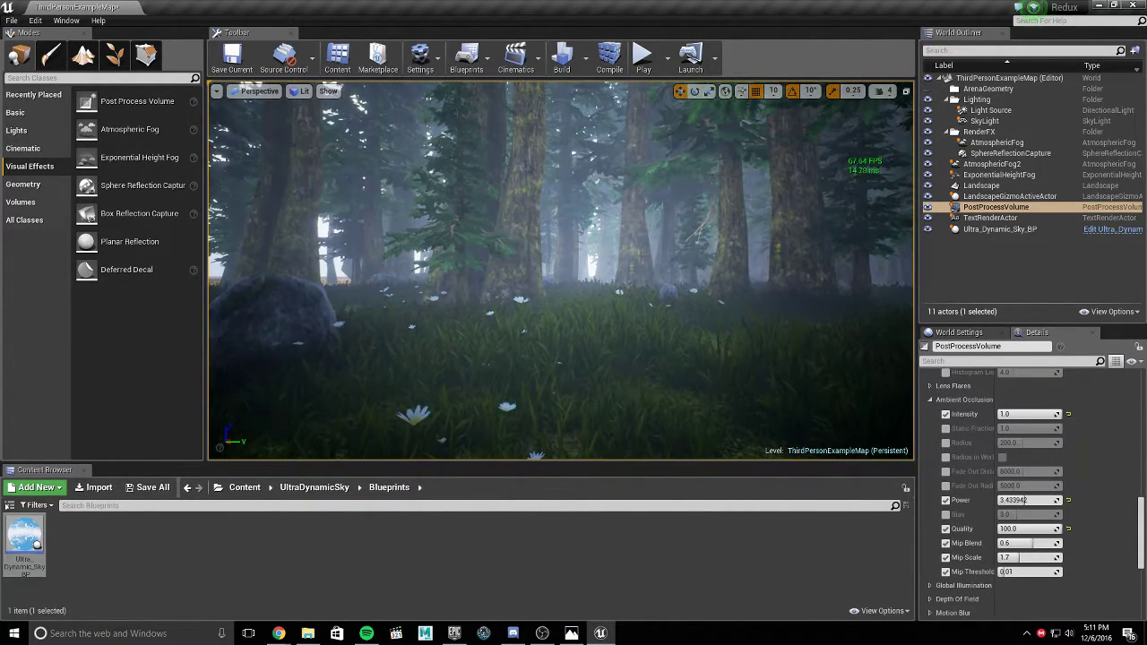
{"action": "scroll", "coordinate": [976, 551], "scroll_direction": "down", "scroll_amount": 5}
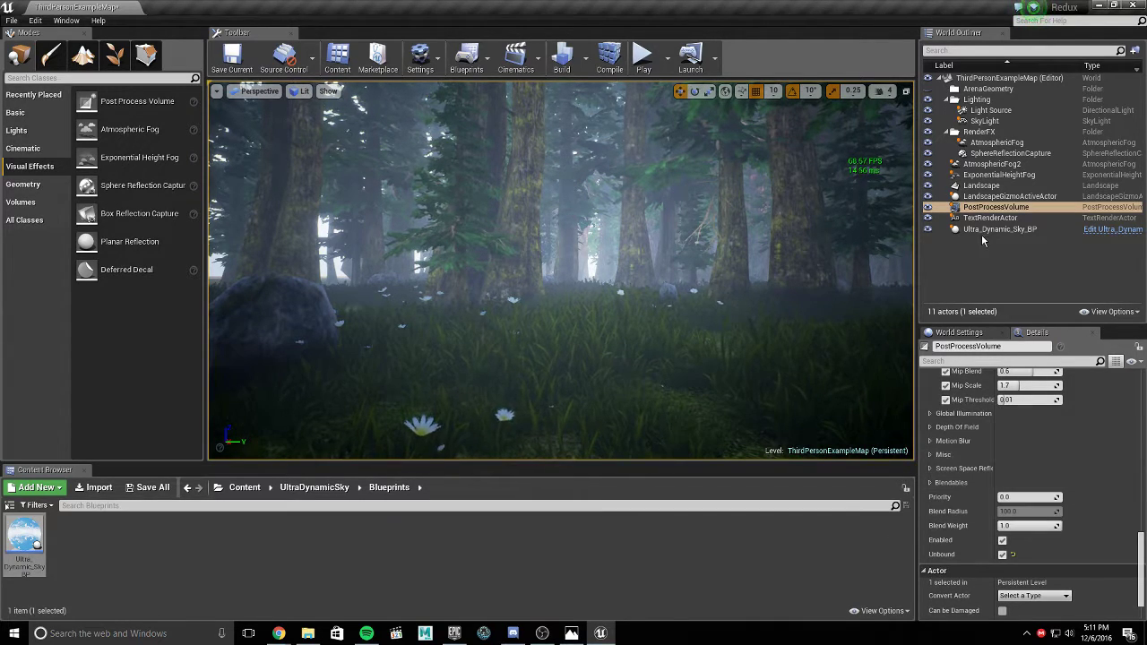
- Set the Start Distance of ExponentialHeightFog to about 734 and look around the forest to check the fog
{"action": "left_click", "coordinate": [999, 175]}
{"action": "scroll", "coordinate": [1038, 495], "scroll_direction": "up", "scroll_amount": 10}
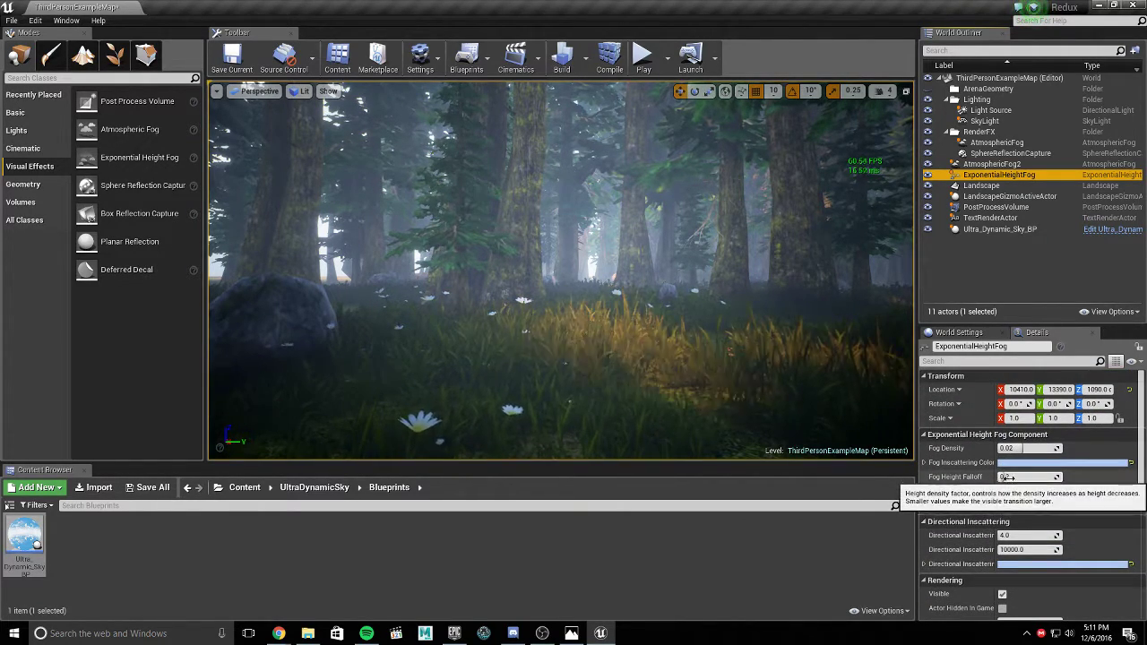
{"action": "left_click", "coordinate": [1005, 507]}
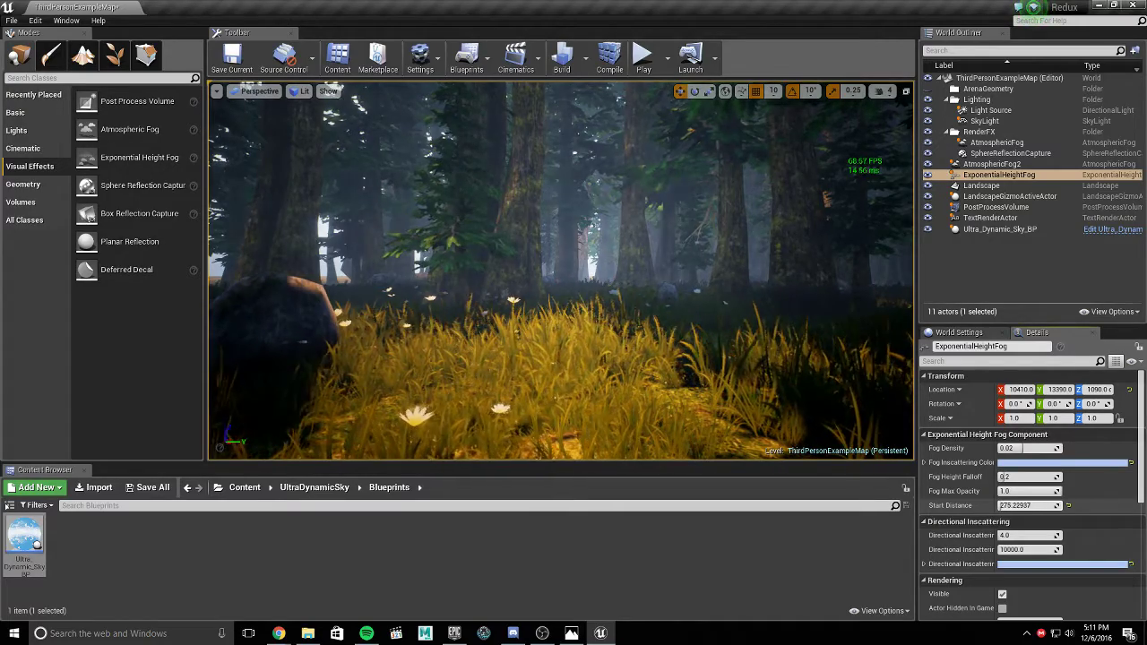
{"action": "left_click_drag", "start_coordinate": [1005, 506], "coordinate": [1054, 506]}
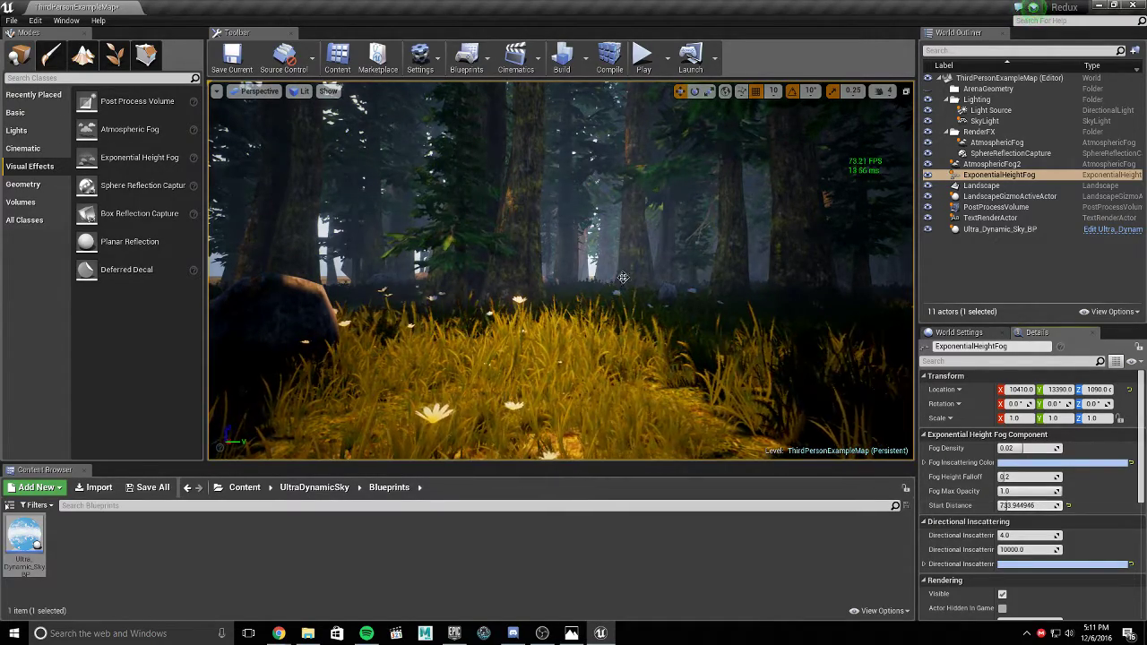
{"action": "right_click_drag", "start_coordinate": [558, 272], "coordinate": [865, 291]}
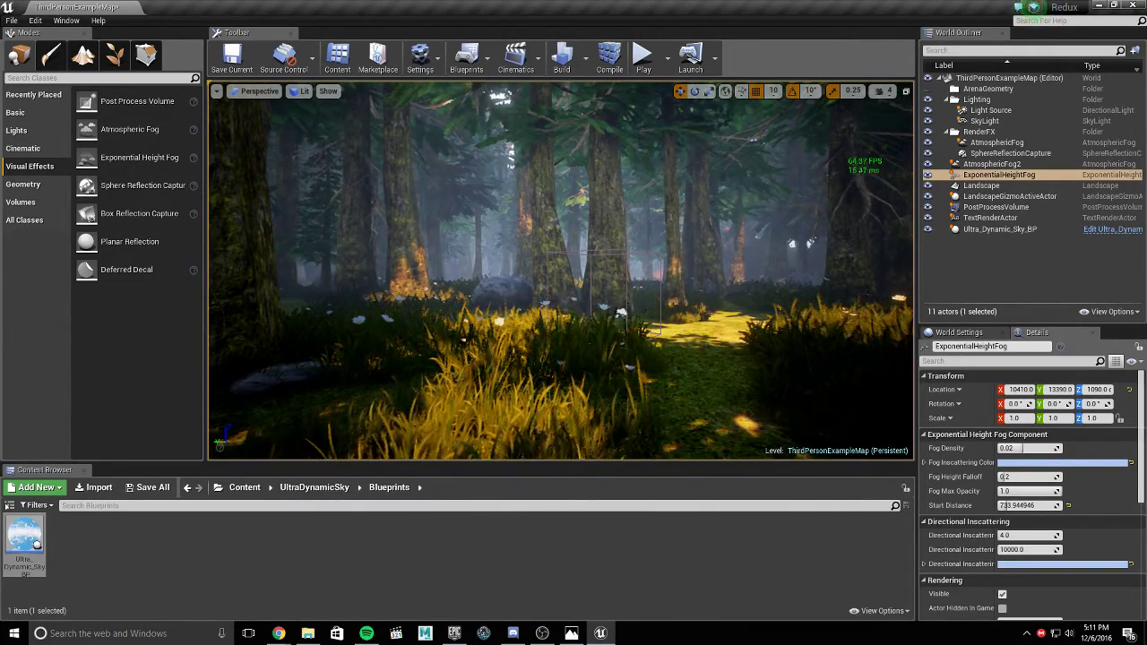
- In the PostProcessVolume's Color Grading, enable Saturation with X, Y and Z at 2.0 and W at about 1.6, and check the forest
{"action": "right_click_drag", "start_coordinate": [561, 271], "coordinate": [798, 271]}
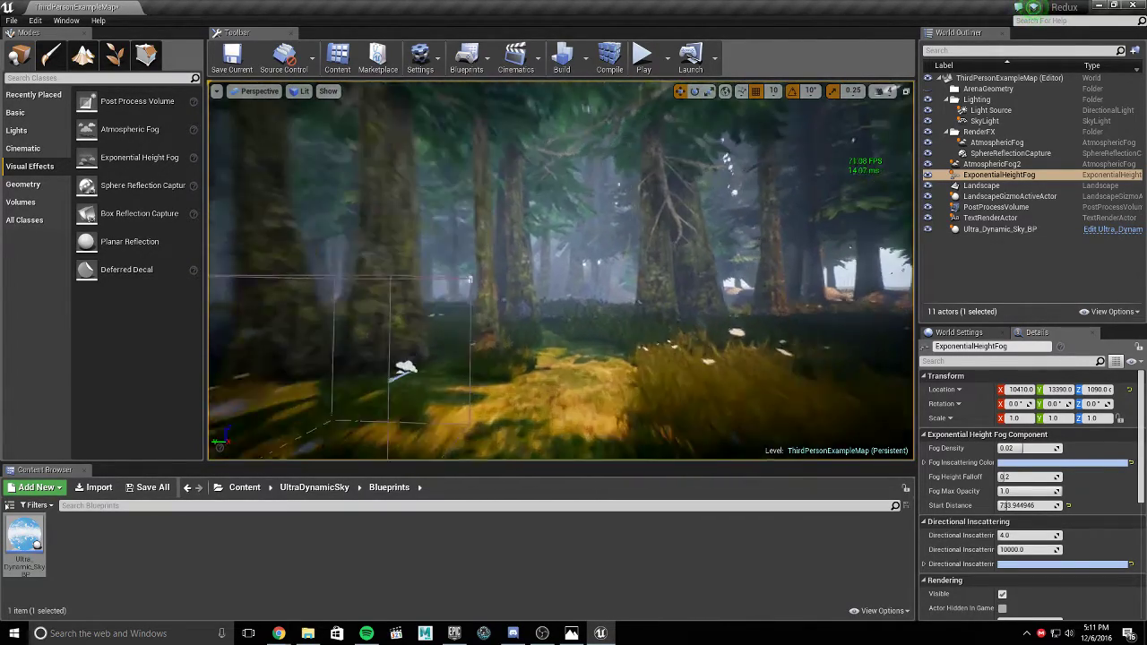
{"action": "right_click_drag", "start_coordinate": [561, 271], "coordinate": [301, 240]}
{"action": "mouse_move", "coordinate": [635, 294]}
{"action": "right_mouse_down"}
{"action": "mouse_move", "coordinate": [660, 294]}
{"action": "mouse_move", "coordinate": [634, 293]}
{"action": "right_mouse_up"}
{"action": "left_click", "coordinate": [635, 294]}
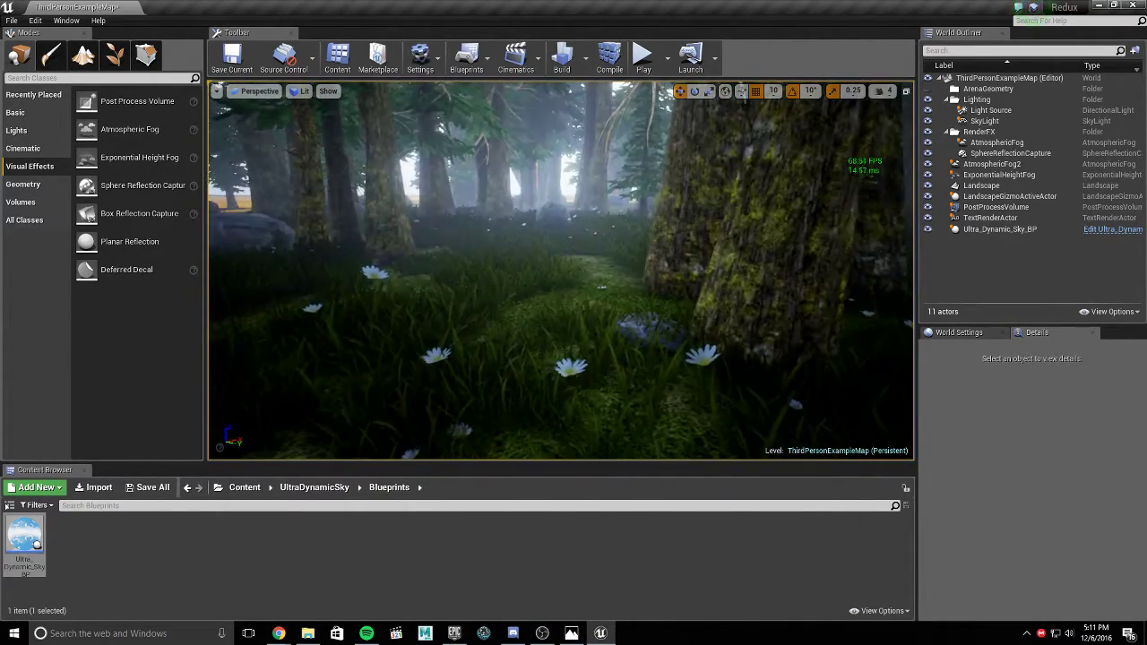
{"action": "left_click", "coordinate": [996, 207]}
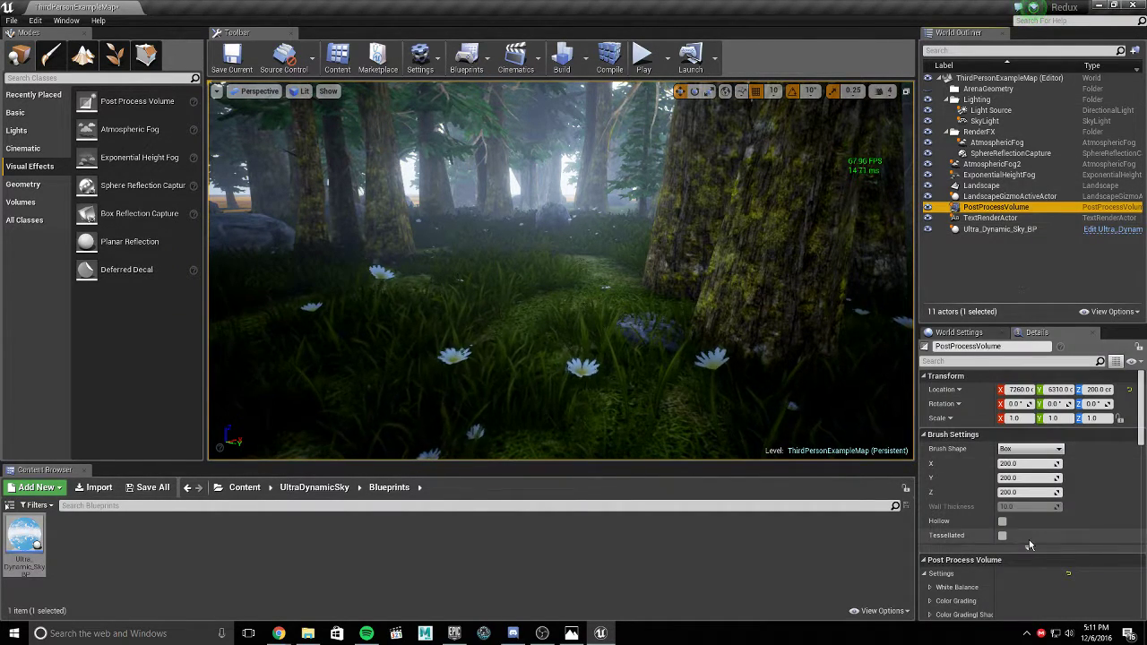
{"action": "scroll", "coordinate": [1029, 539], "scroll_direction": "down", "scroll_amount": 5}
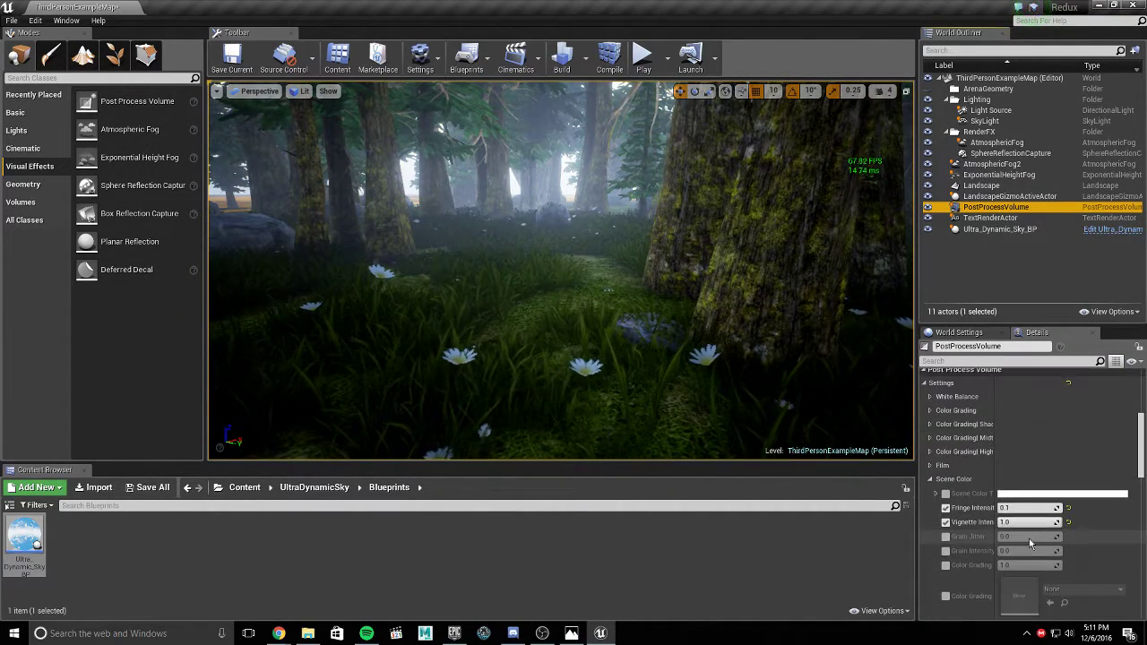
{"action": "left_click", "coordinate": [931, 411]}
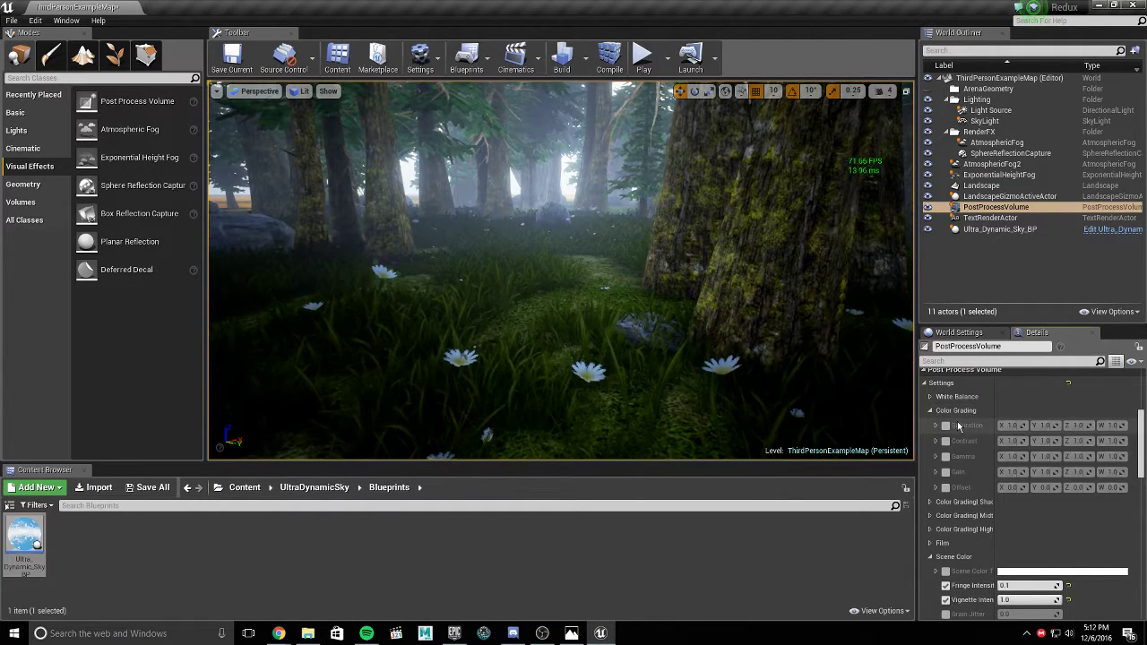
{"action": "left_click", "coordinate": [945, 426]}
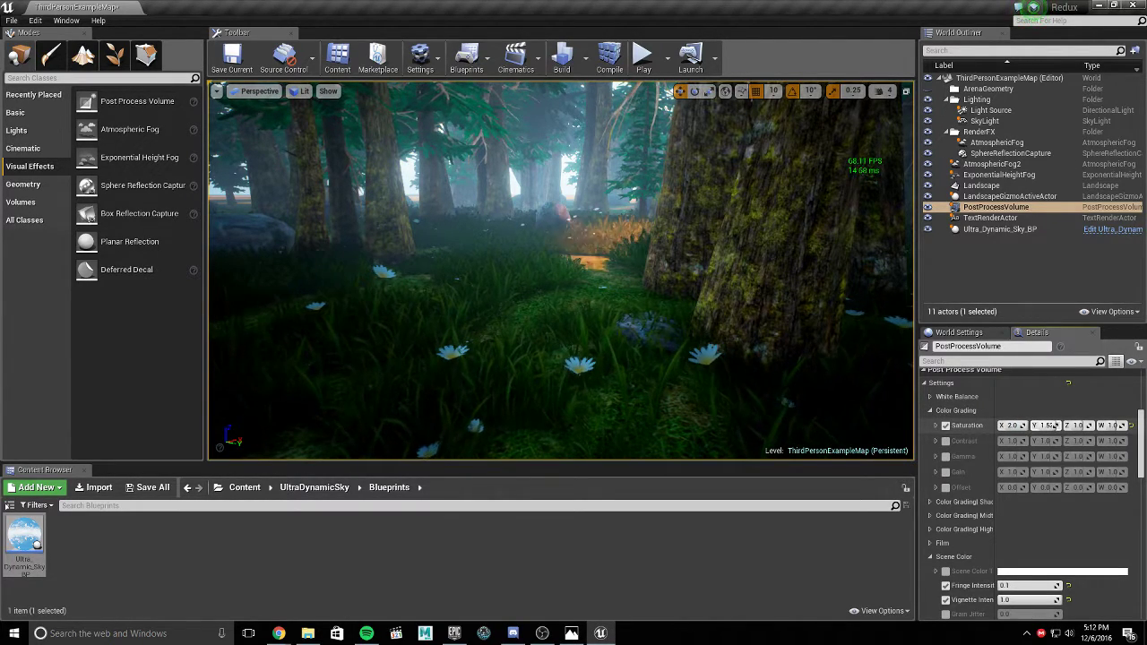
{"action": "left_click_drag", "start_coordinate": [1081, 426], "coordinate": [1122, 425]}
{"action": "right_click_drag", "start_coordinate": [595, 213], "coordinate": [439, 213]}
{"action": "left_click", "coordinate": [585, 208]}
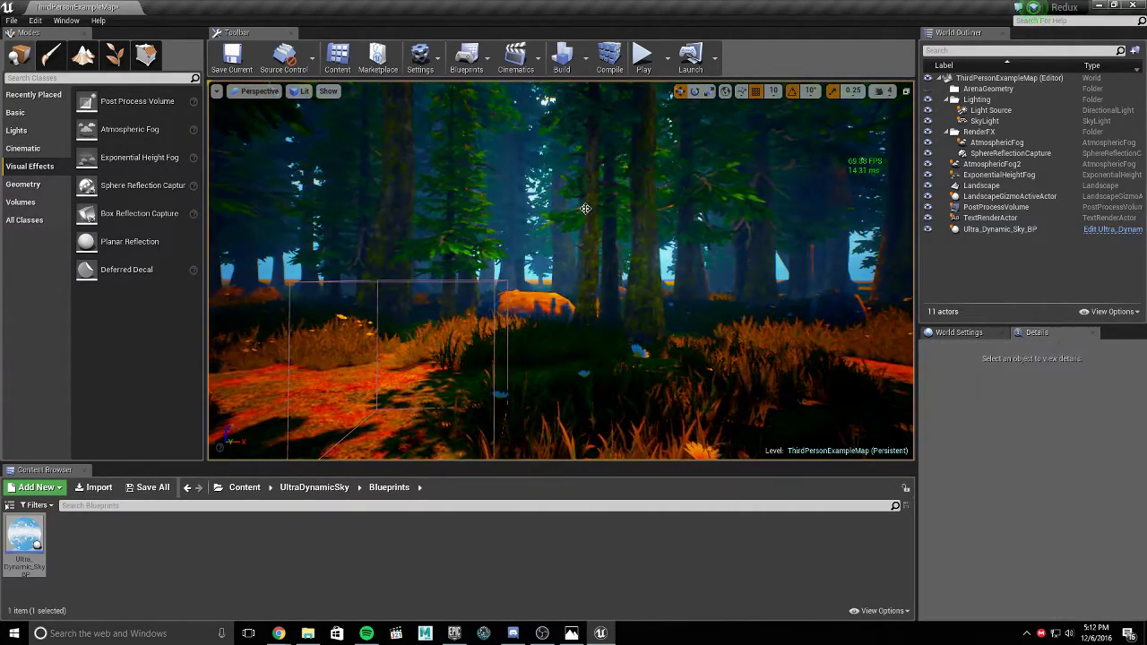
{"action": "mouse_move", "coordinate": [585, 208]}
{"action": "right_mouse_down"}
{"action": "mouse_move", "coordinate": [470, 208]}
{"action": "mouse_move", "coordinate": [596, 213]}
{"action": "right_mouse_up"}
{"action": "right_click_drag", "start_coordinate": [631, 263], "coordinate": [631, 262]}
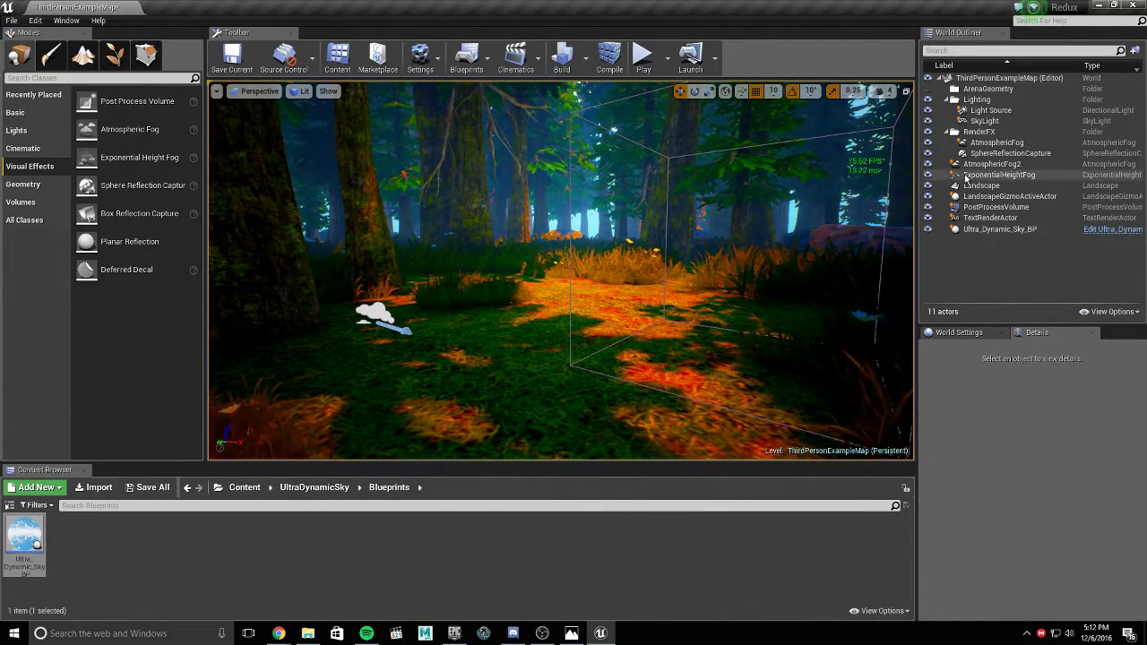
- Look through the PostProcessVolume's remaining settings, including the Blendables array, for further adjustments
{"action": "left_click", "coordinate": [1004, 207]}
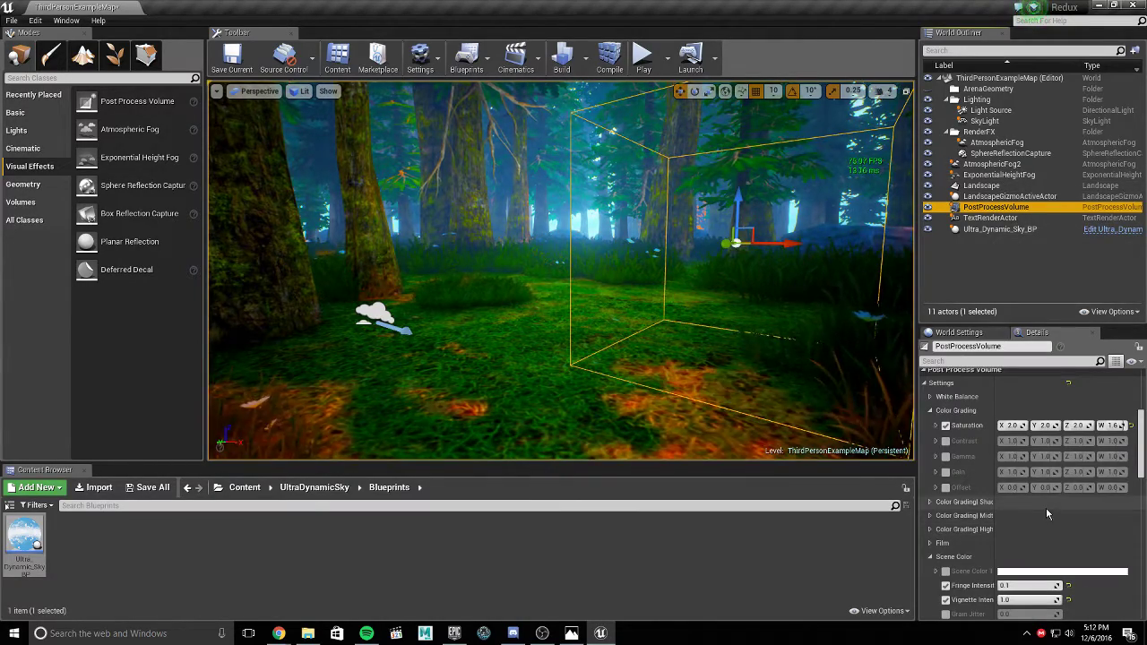
{"action": "scroll", "coordinate": [1046, 508], "scroll_direction": "down", "scroll_amount": 4}
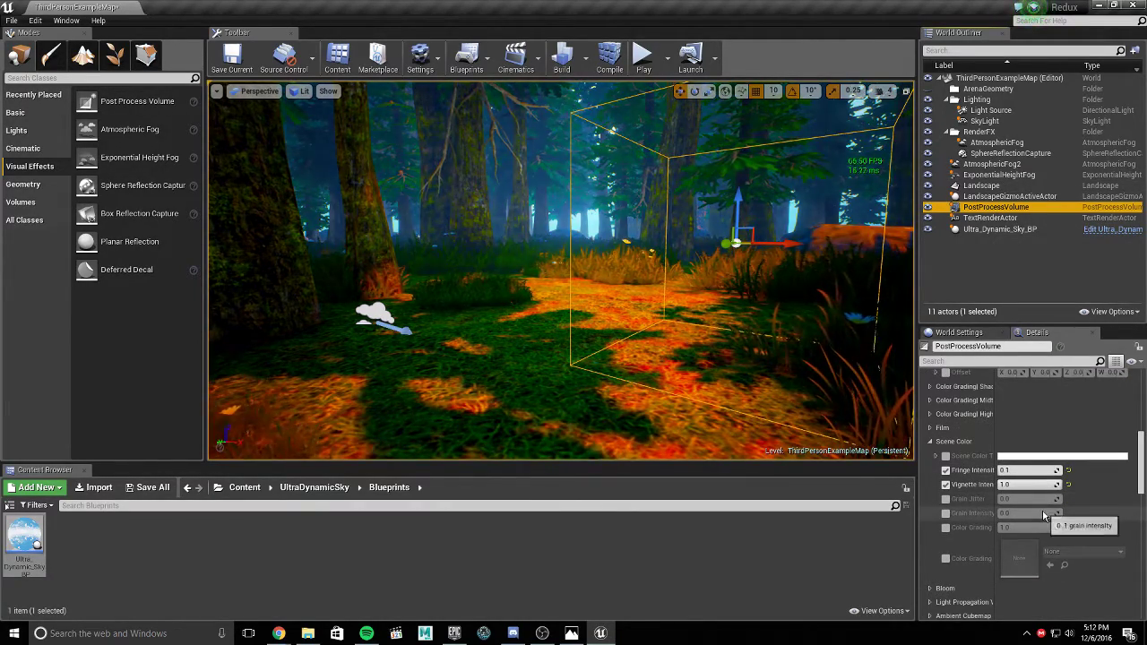
{"action": "scroll", "coordinate": [1043, 509], "scroll_direction": "down", "scroll_amount": 5}
{"action": "scroll", "coordinate": [1042, 513], "scroll_direction": "down", "scroll_amount": 4}
{"action": "scroll", "coordinate": [1042, 513], "scroll_direction": "down", "scroll_amount": 10}
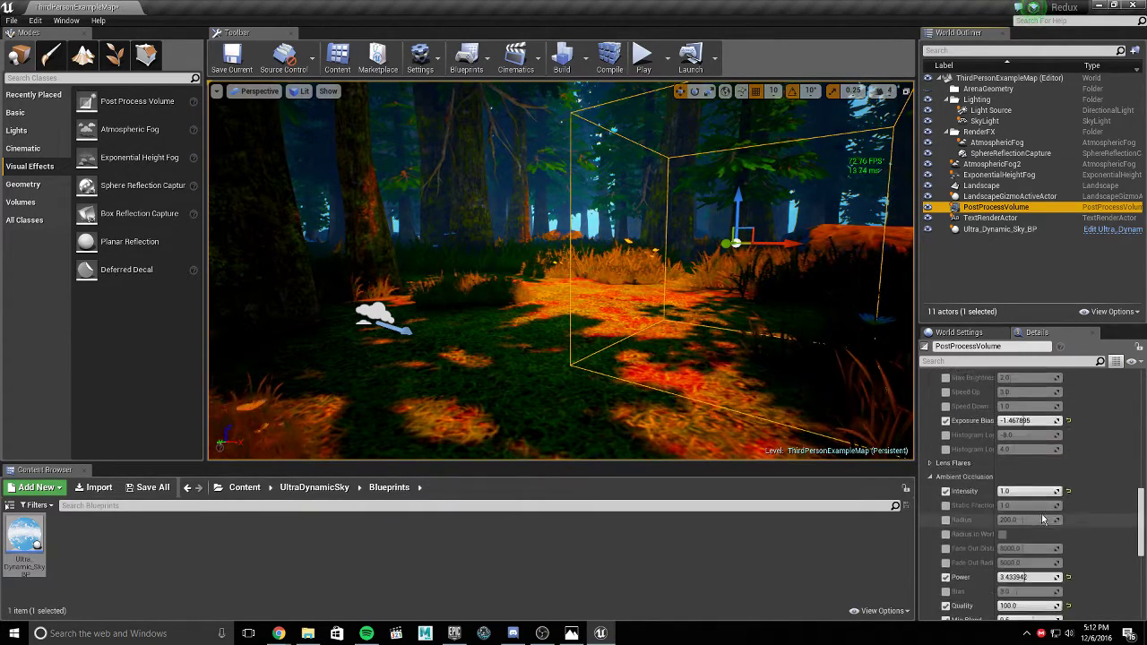
{"action": "scroll", "coordinate": [1041, 514], "scroll_direction": "down", "scroll_amount": 2}
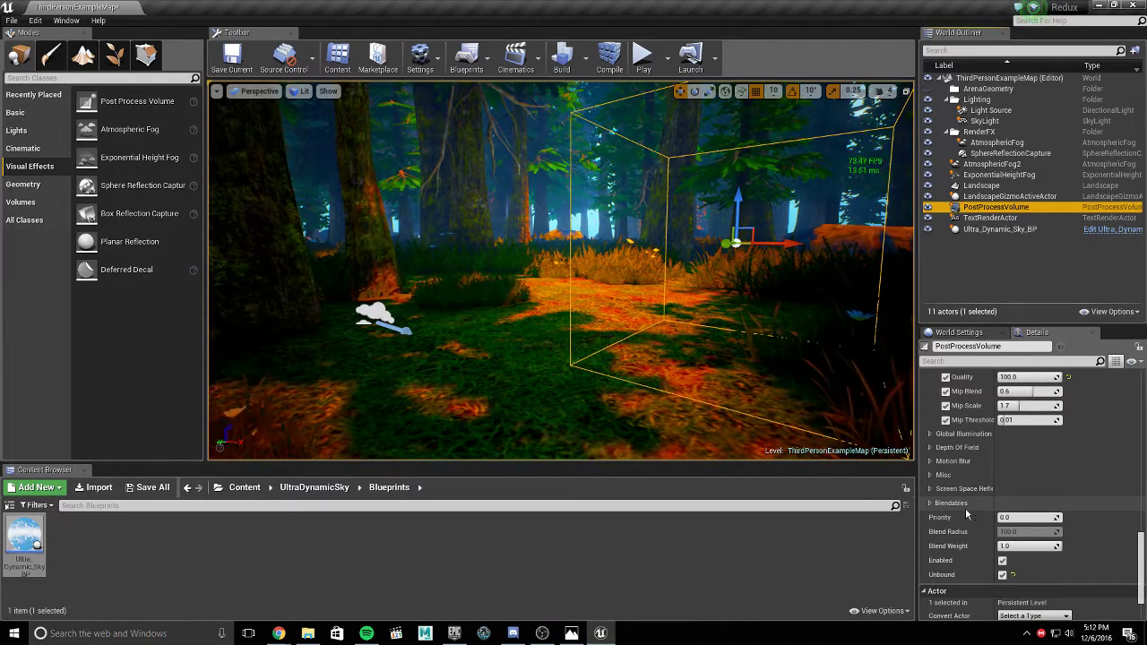
{"action": "left_click", "coordinate": [930, 504]}
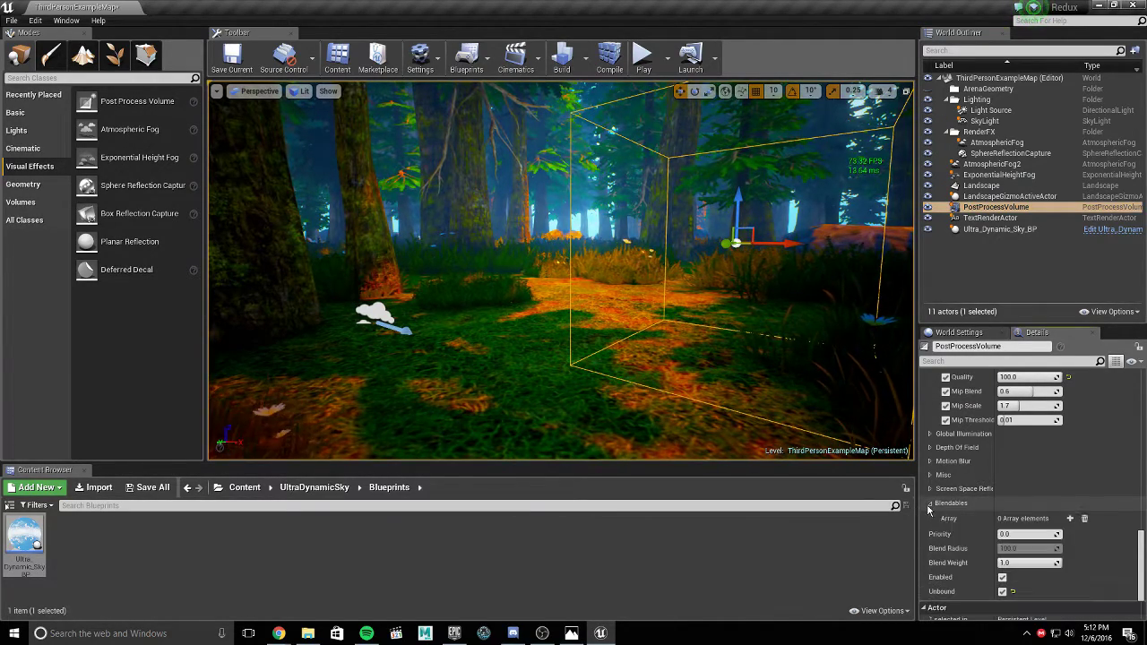
{"action": "scroll", "coordinate": [1002, 509], "scroll_direction": "down", "scroll_amount": 2}
{"action": "scroll", "coordinate": [1009, 510], "scroll_direction": "up", "scroll_amount": 10}
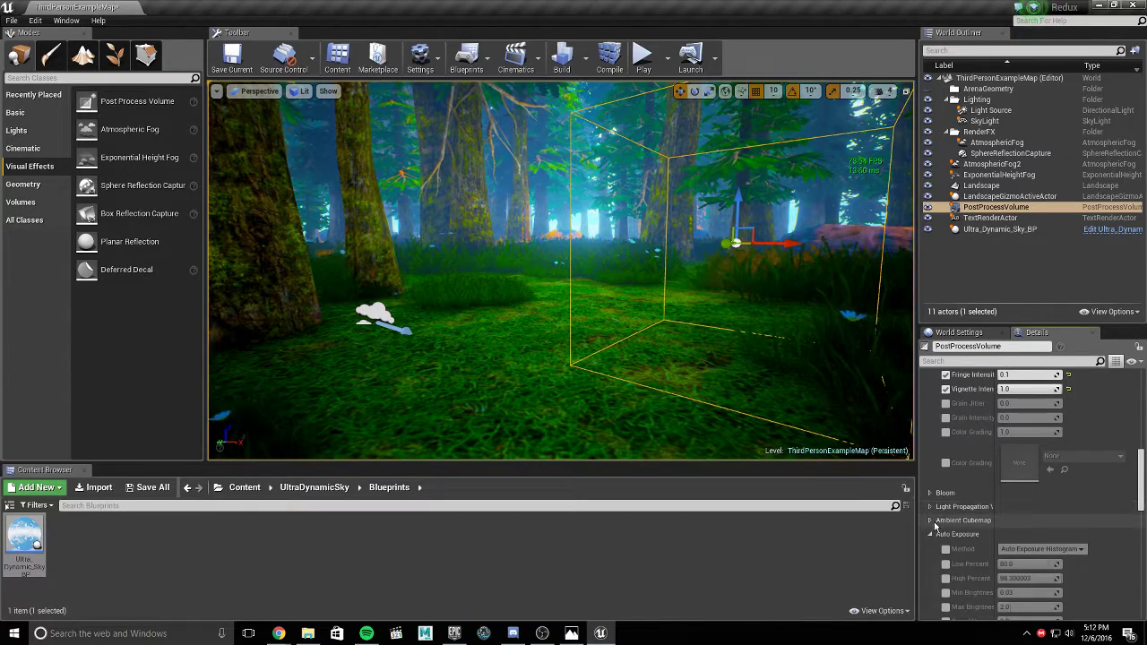
{"action": "scroll", "coordinate": [949, 495], "scroll_direction": "up", "scroll_amount": 5}
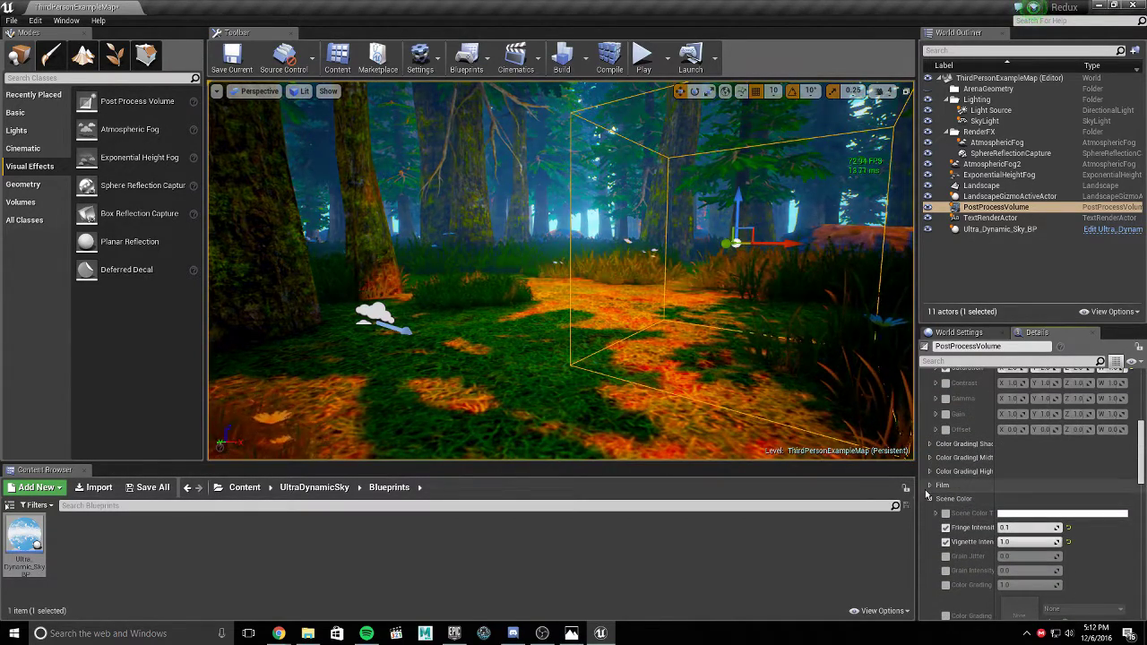
- In the PostProcessVolume's Film settings, enable Crush Shadows, try it at 0.0 and set it to 1.0
{"action": "left_click", "coordinate": [930, 486]}
{"action": "scroll", "coordinate": [955, 520], "scroll_direction": "down", "scroll_amount": 3}
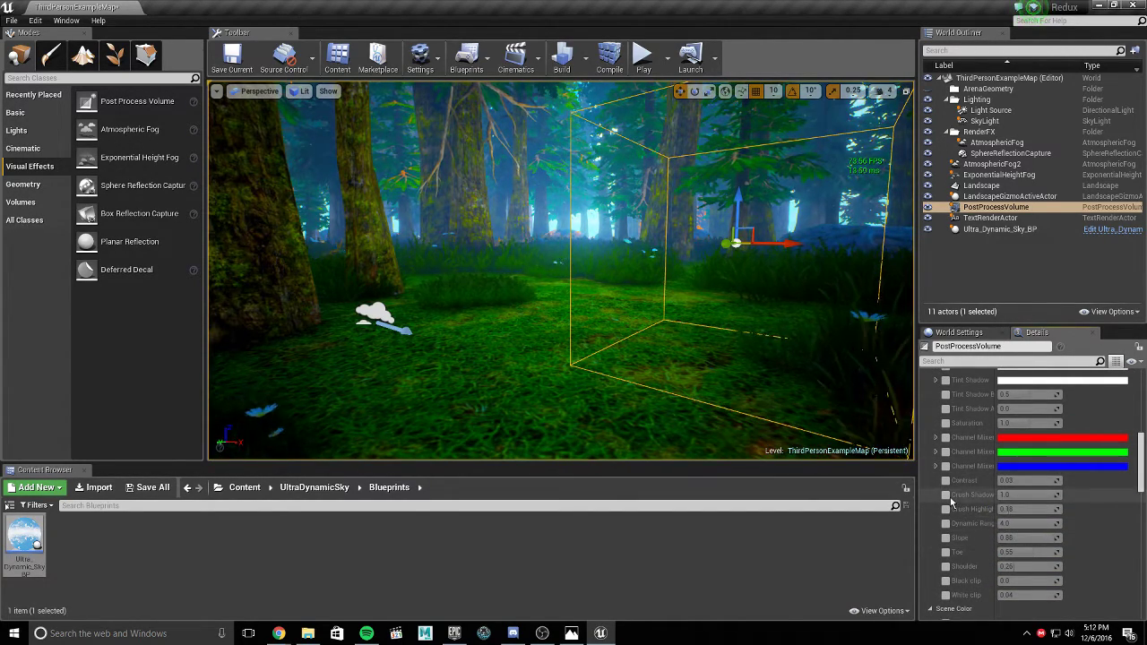
{"action": "left_click", "coordinate": [945, 495]}
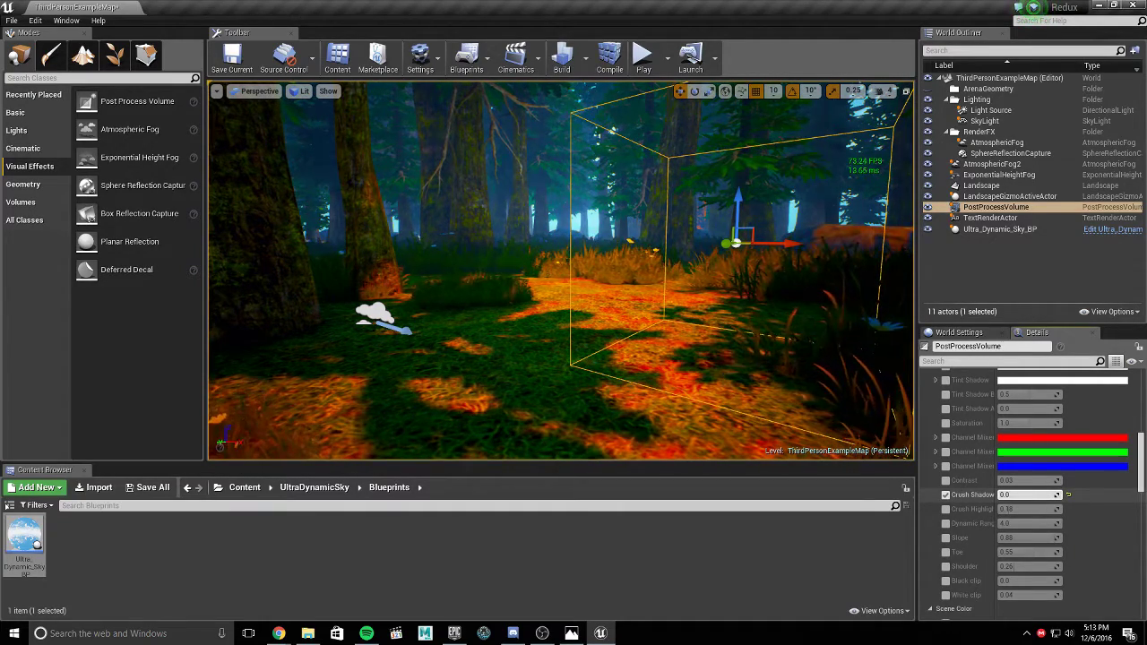
{"action": "left_click_drag", "start_coordinate": [1031, 495], "coordinate": [1000, 495]}
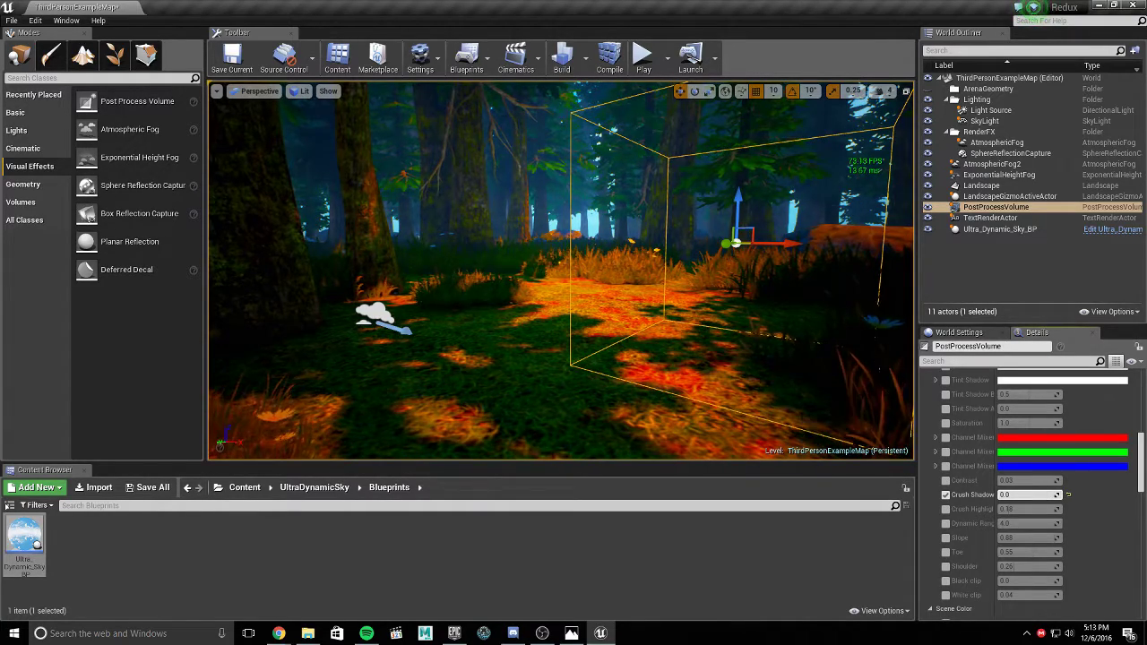
{"action": "left_click_drag", "start_coordinate": [1058, 495], "coordinate": [1000, 495]}
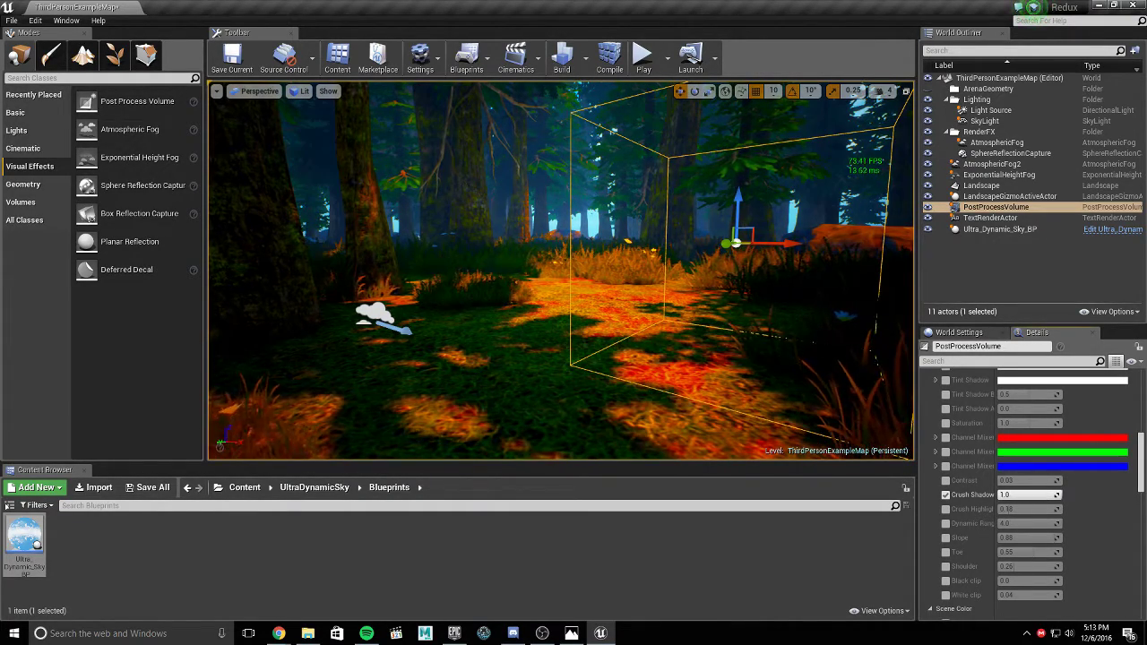
- Enable the Film Crush Highlights at 1.0 and the Dynamic Range at 4.0
{"action": "left_click", "coordinate": [945, 509]}
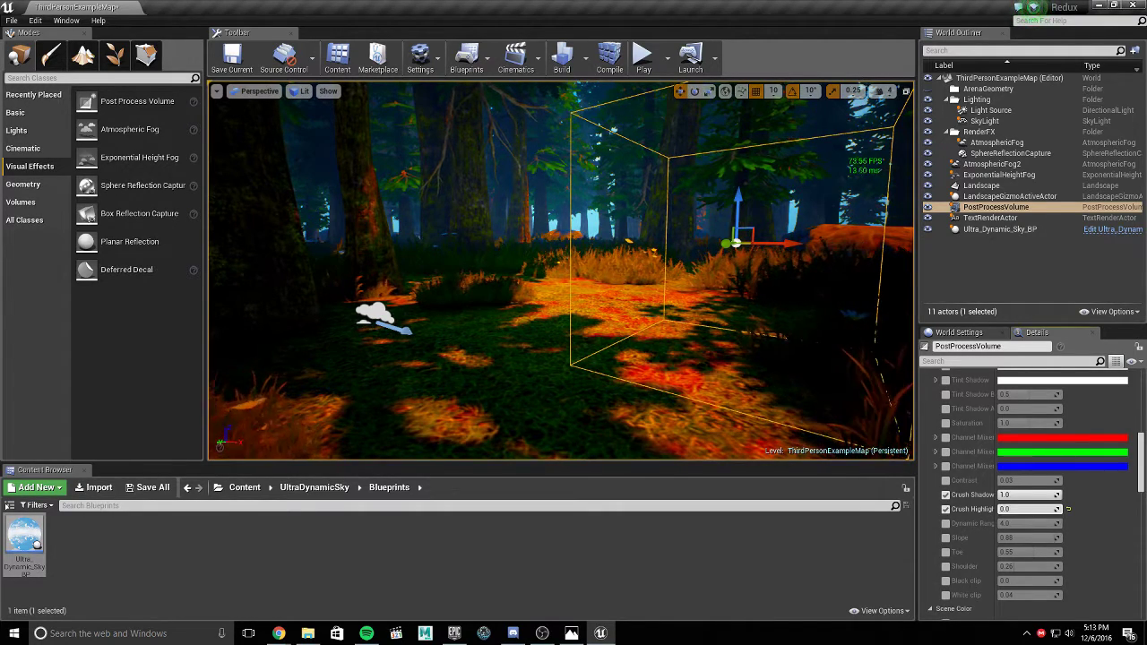
{"action": "left_click_drag", "start_coordinate": [1027, 509], "coordinate": [1061, 509]}
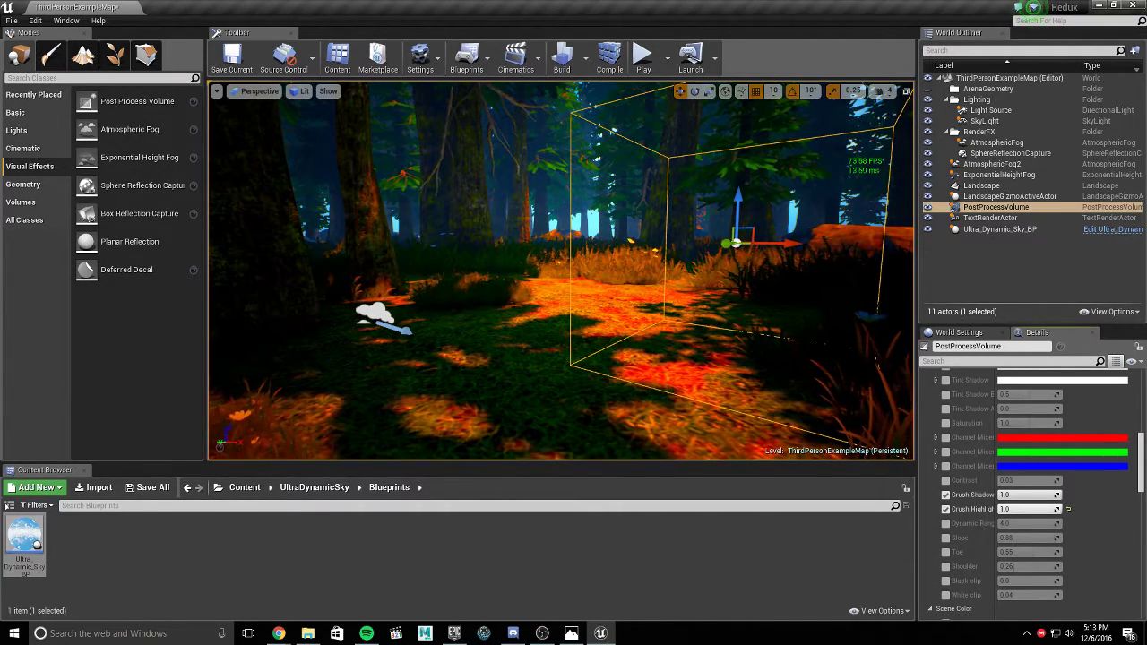
{"action": "left_click", "coordinate": [945, 524]}
{"action": "left_click_drag", "start_coordinate": [1029, 523], "coordinate": [1062, 524]}
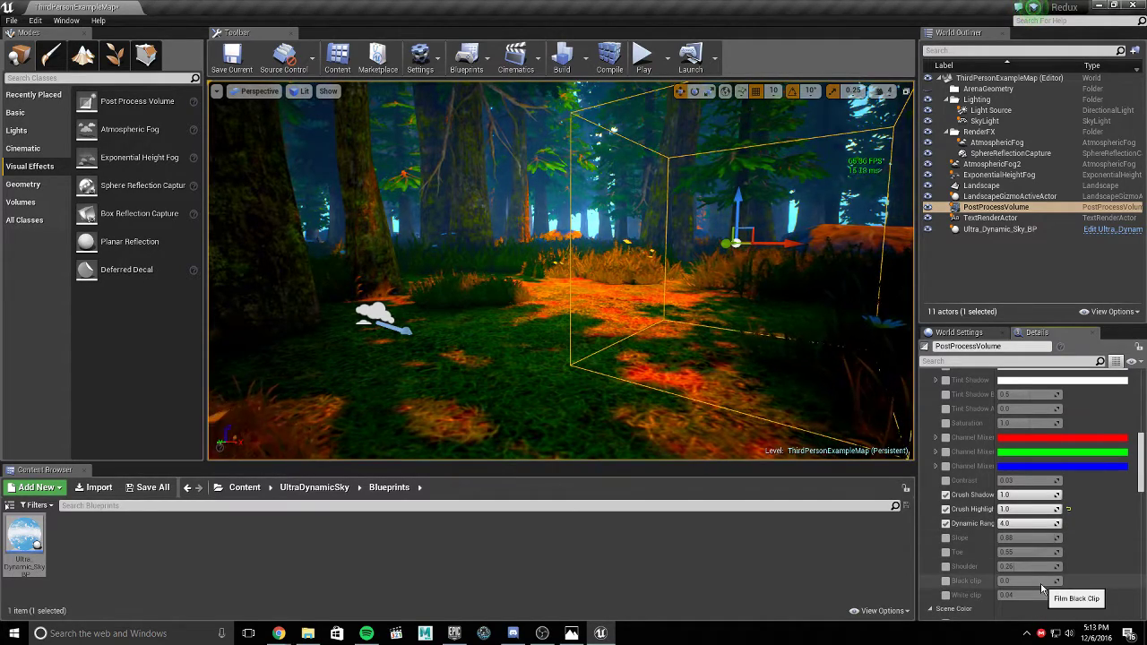
- Review the Scene Color settings and look around the forest in game view to check the graded colours
{"action": "scroll", "coordinate": [1099, 578], "scroll_direction": "down", "scroll_amount": 4}
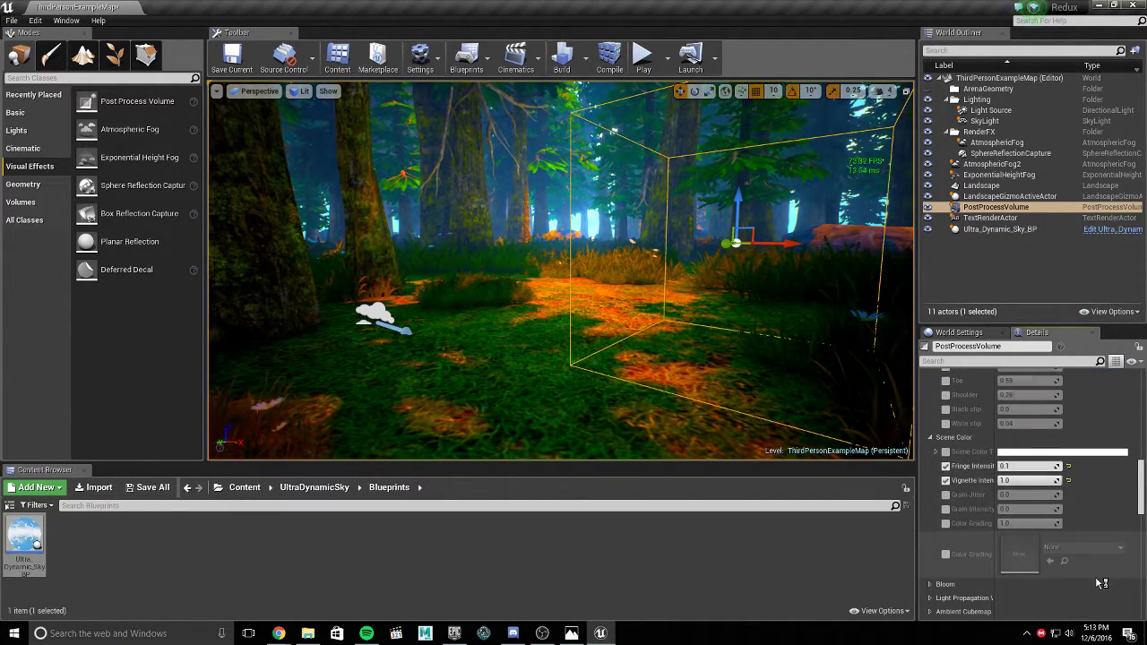
{"action": "scroll", "coordinate": [1095, 578], "scroll_direction": "down", "scroll_amount": 2}
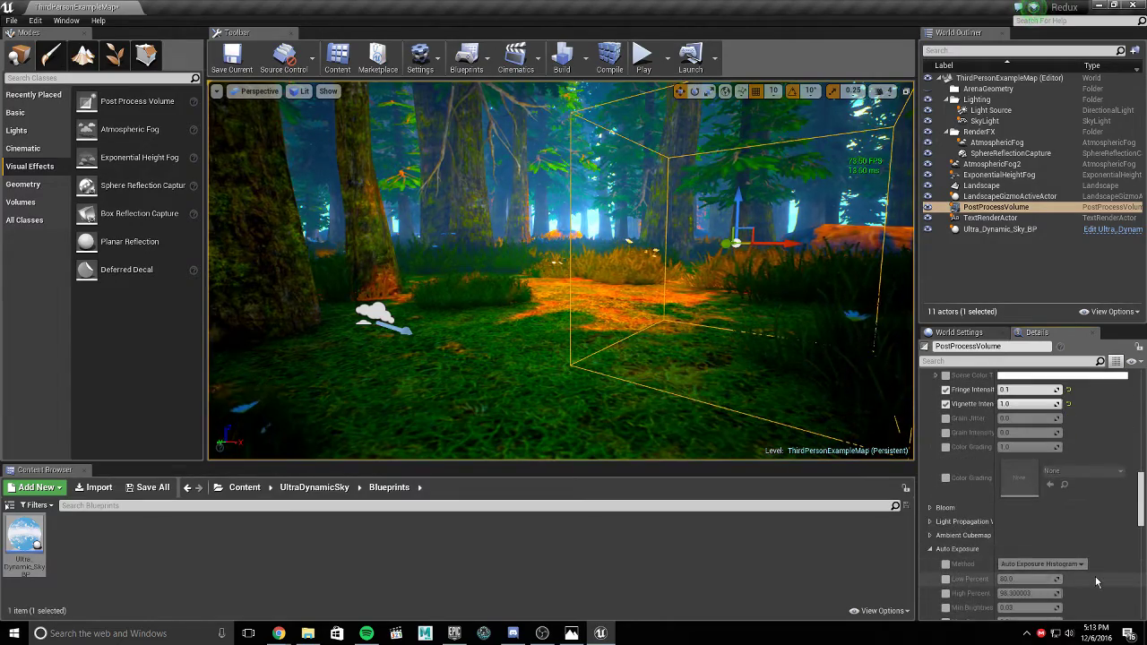
{"action": "right_click_drag", "start_coordinate": [517, 274], "coordinate": [677, 296]}
{"action": "left_click", "coordinate": [517, 274]}
{"action": "key", "text": "w"}
{"action": "key", "text": "w"}
{"action": "left_click_drag", "start_coordinate": [582, 283], "coordinate": [572, 290]}
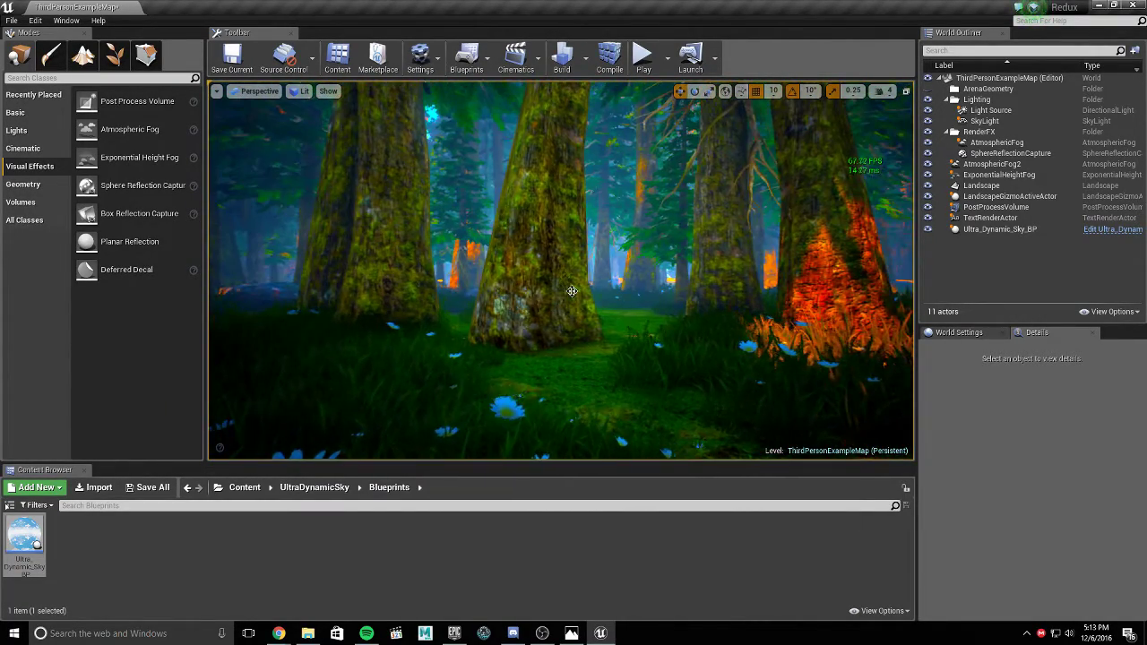
{"action": "right_click_drag", "start_coordinate": [572, 290], "coordinate": [697, 294]}
{"action": "key", "text": "g"}
{"action": "right_click_drag", "start_coordinate": [574, 291], "coordinate": [522, 309]}
- Play-test the level, running the character through the sunlit and shaded forest to examine the graded lighting and fog, and end the session
{"action": "left_click", "coordinate": [643, 59]}
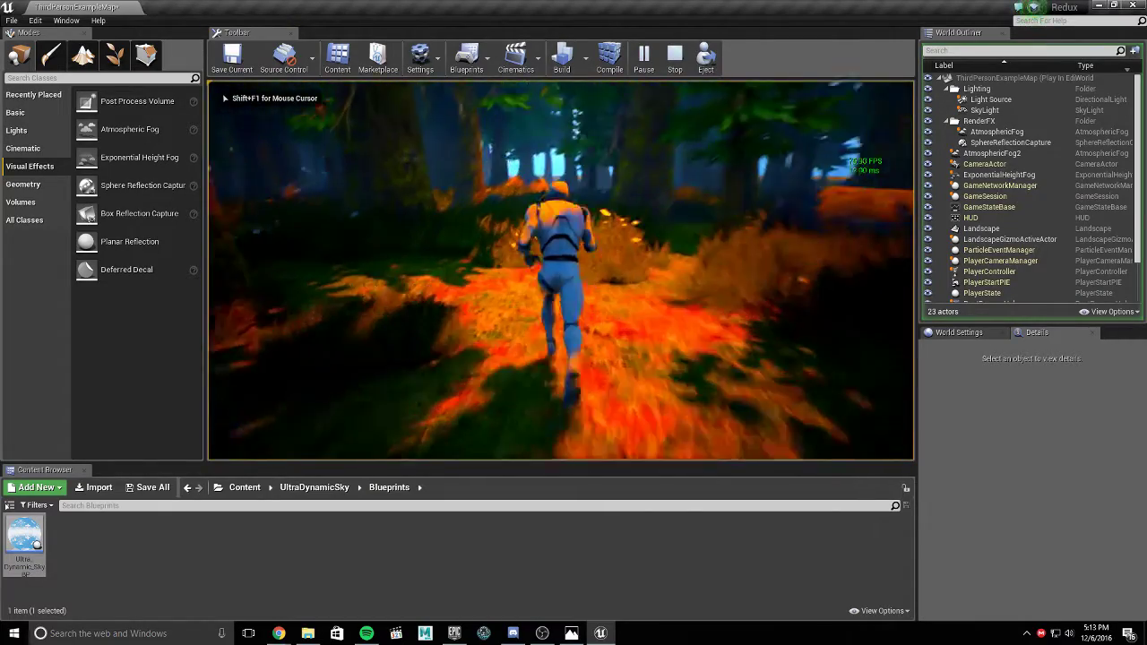
{"action": "key", "text": "d"}
{"action": "key", "text": "w"}
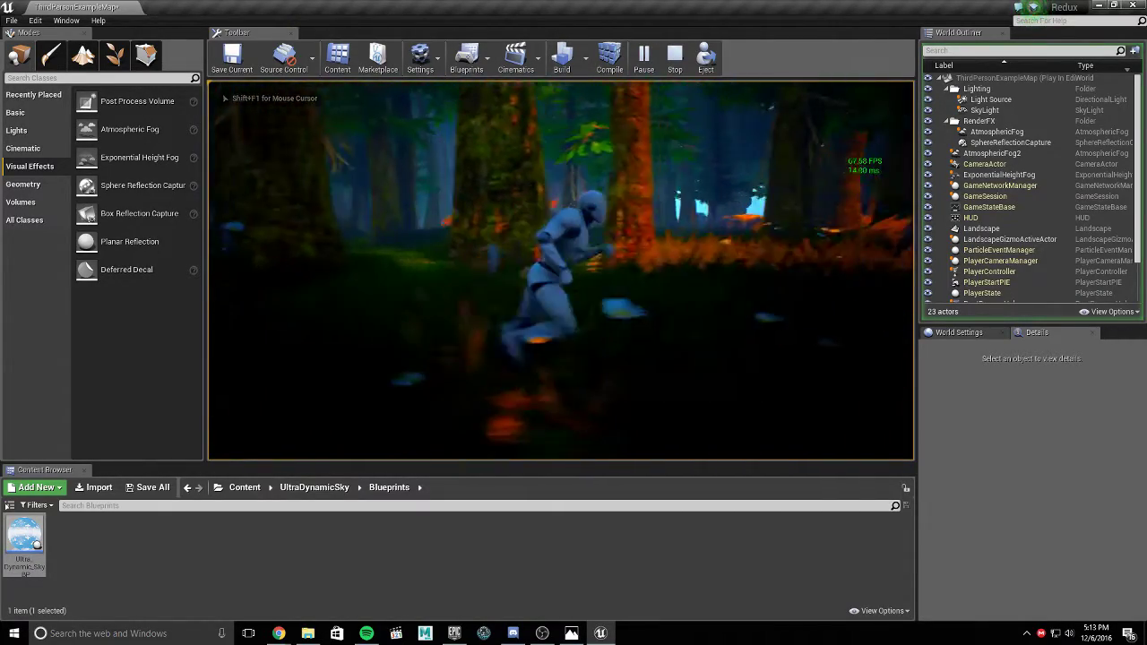
{"action": "key", "text": "w"}
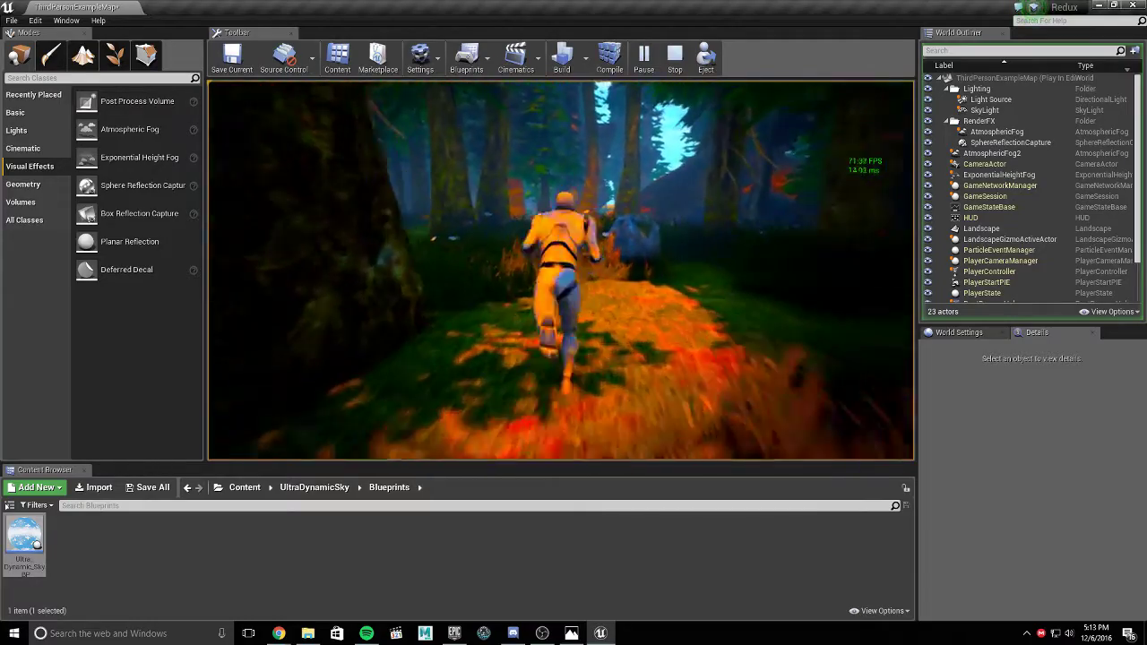
{"action": "key", "text": "w"}
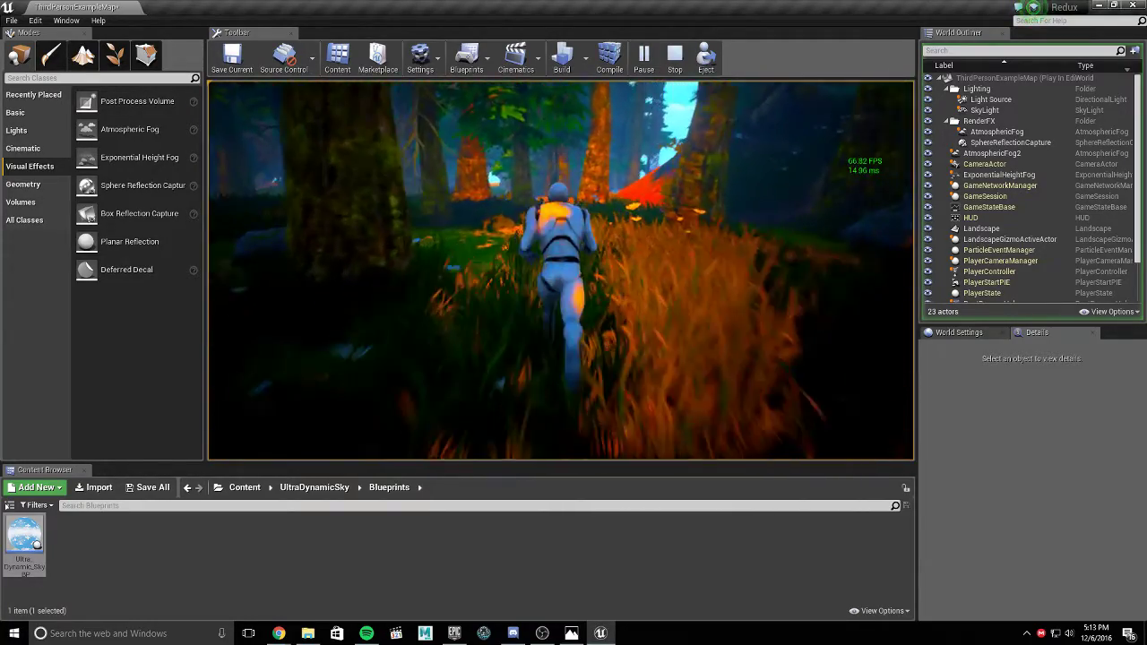
{"action": "key", "text": "w"}
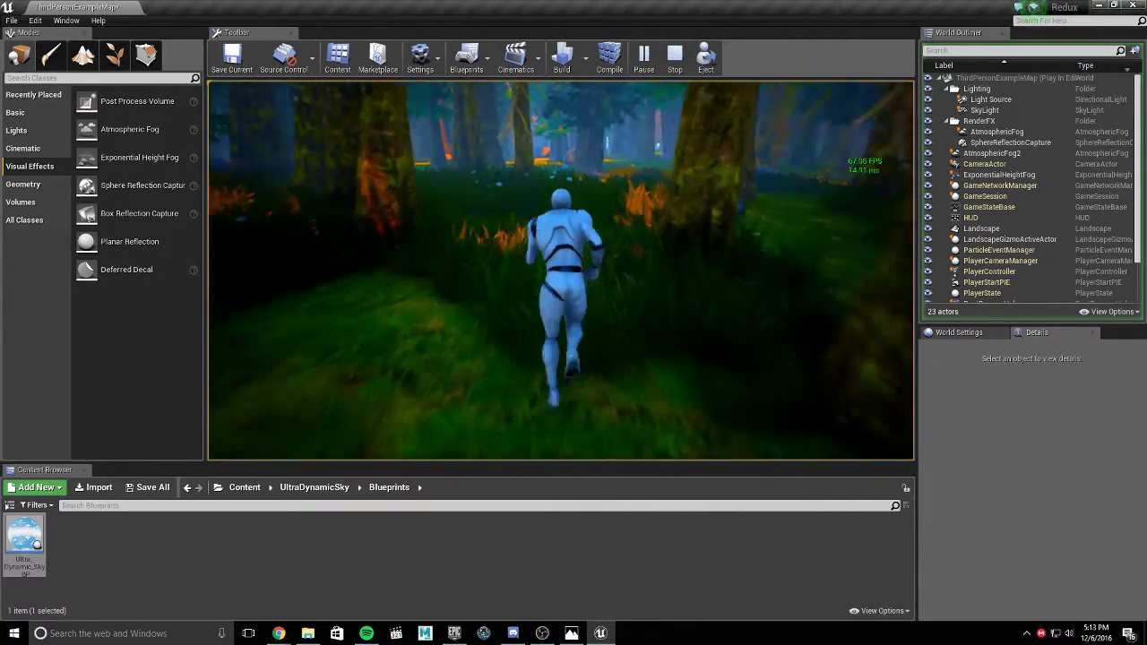
{"action": "key", "text": "w"}
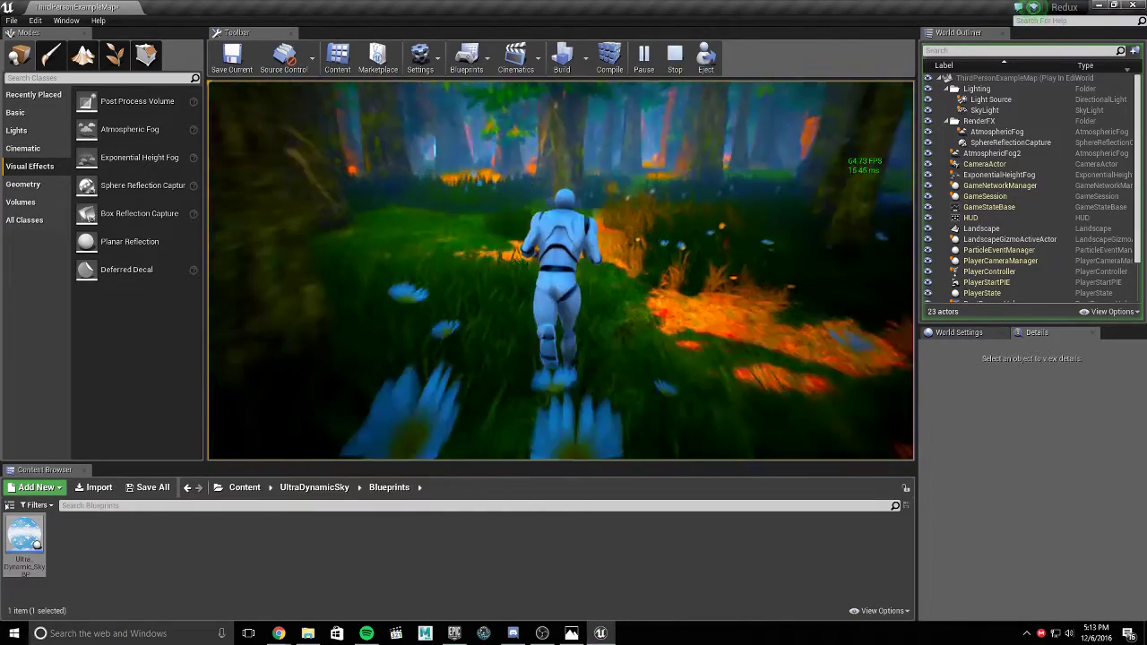
{"action": "key", "text": "w"}
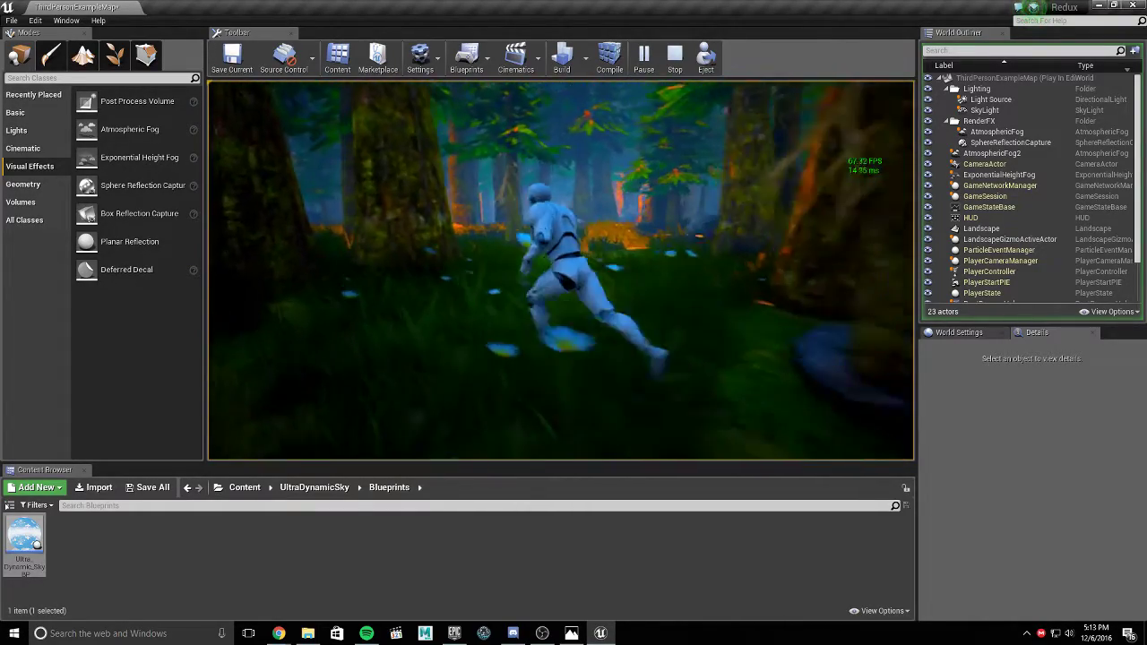
{"action": "key", "text": "w"}
{"action": "key", "text": "s"}
{"action": "key", "text": "w"}
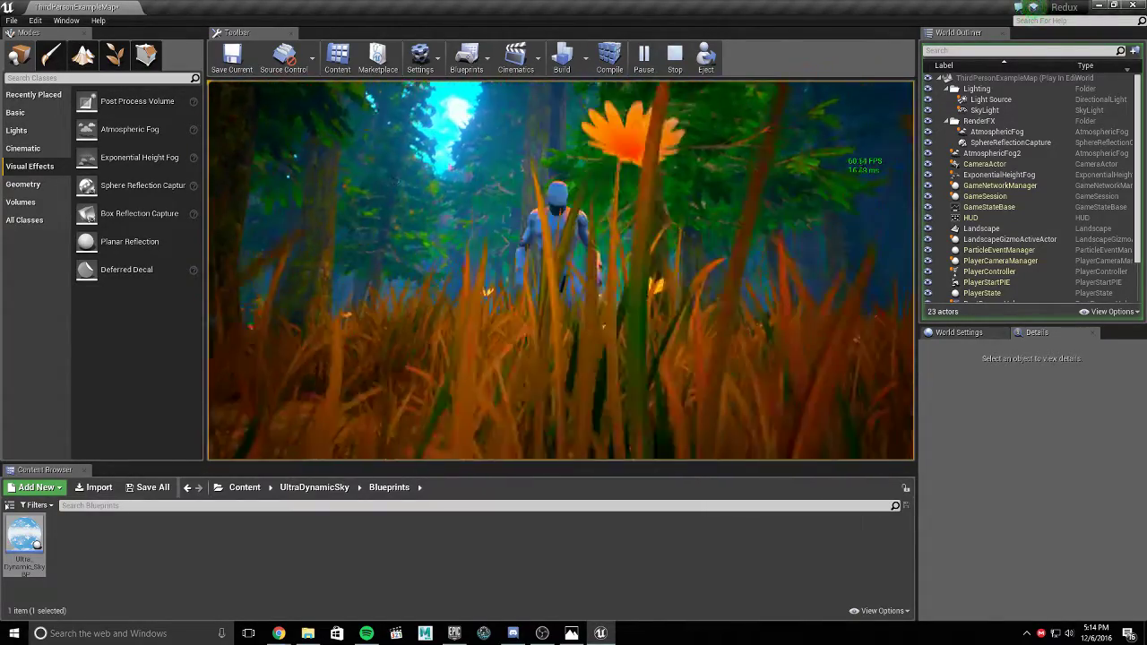
{"action": "key", "text": "s"}
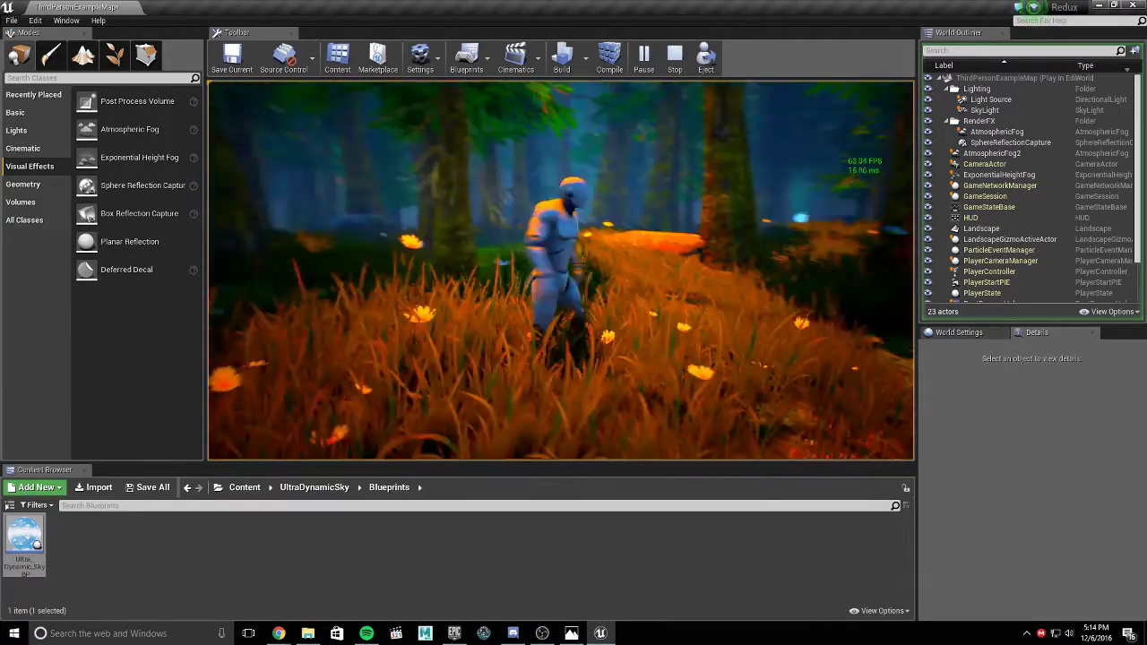
{"action": "key", "text": "w"}
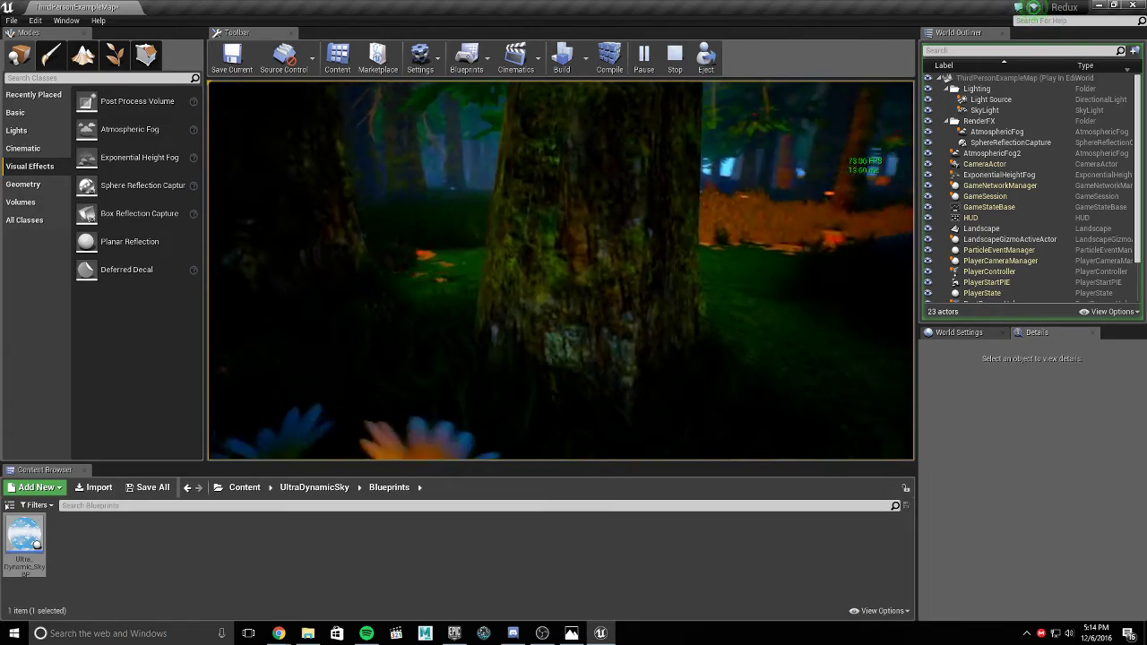
{"action": "key", "text": "w"}
{"action": "key", "text": "w"}
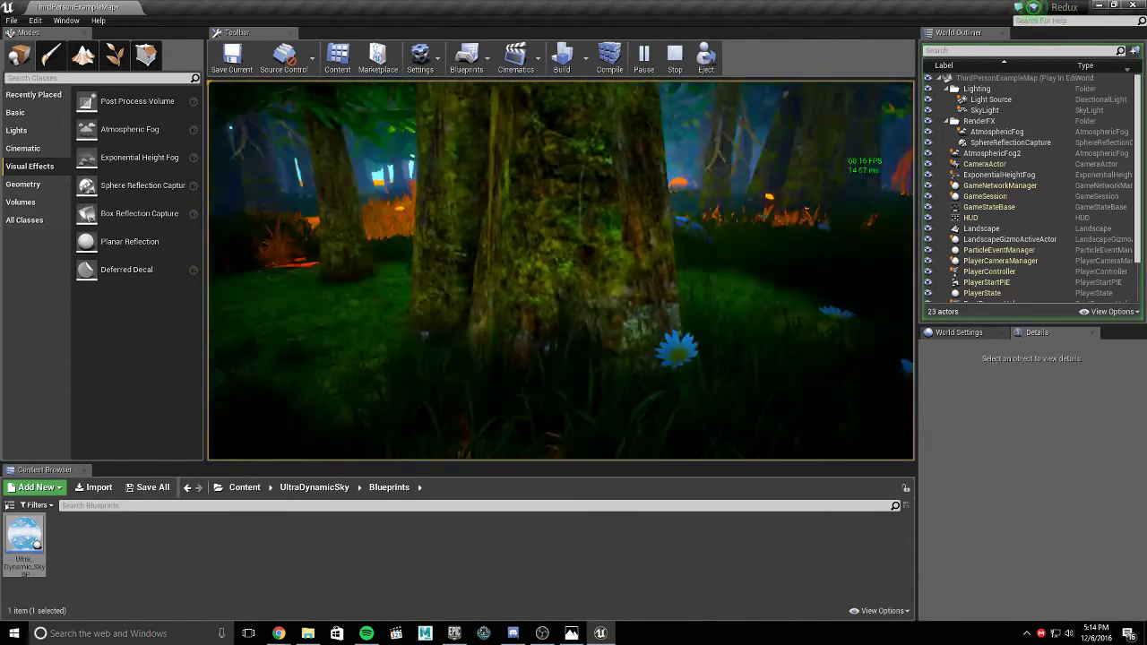
{"action": "key", "text": "w"}
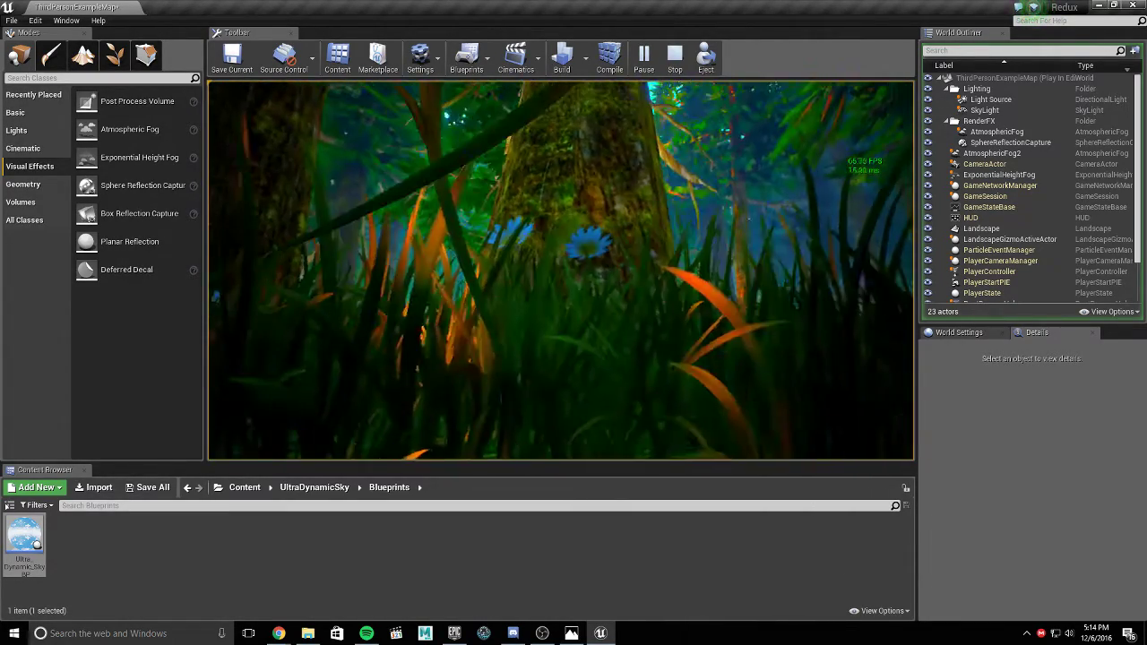
{"action": "key", "text": "w"}
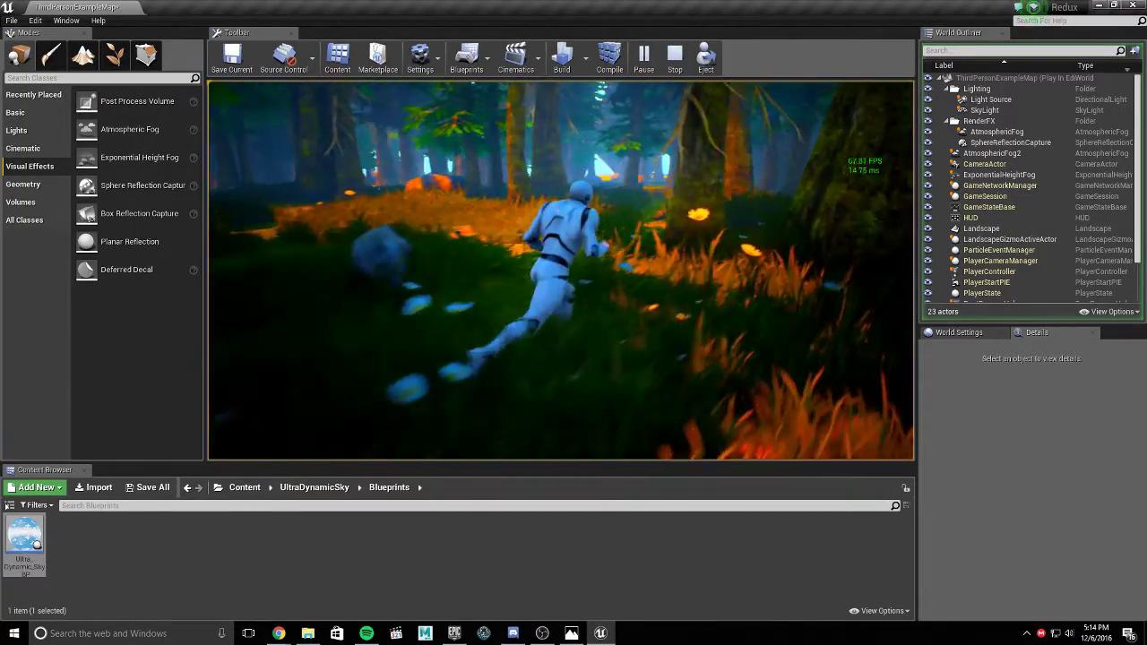
{"action": "key", "text": "w"}
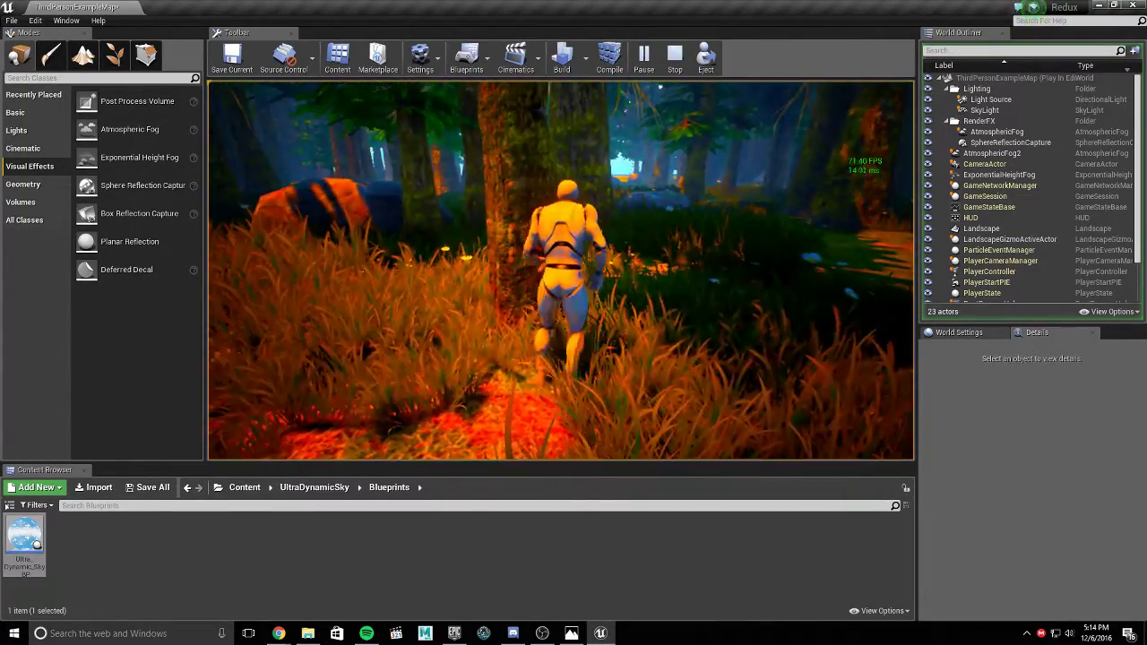
{"action": "key", "text": "w"}
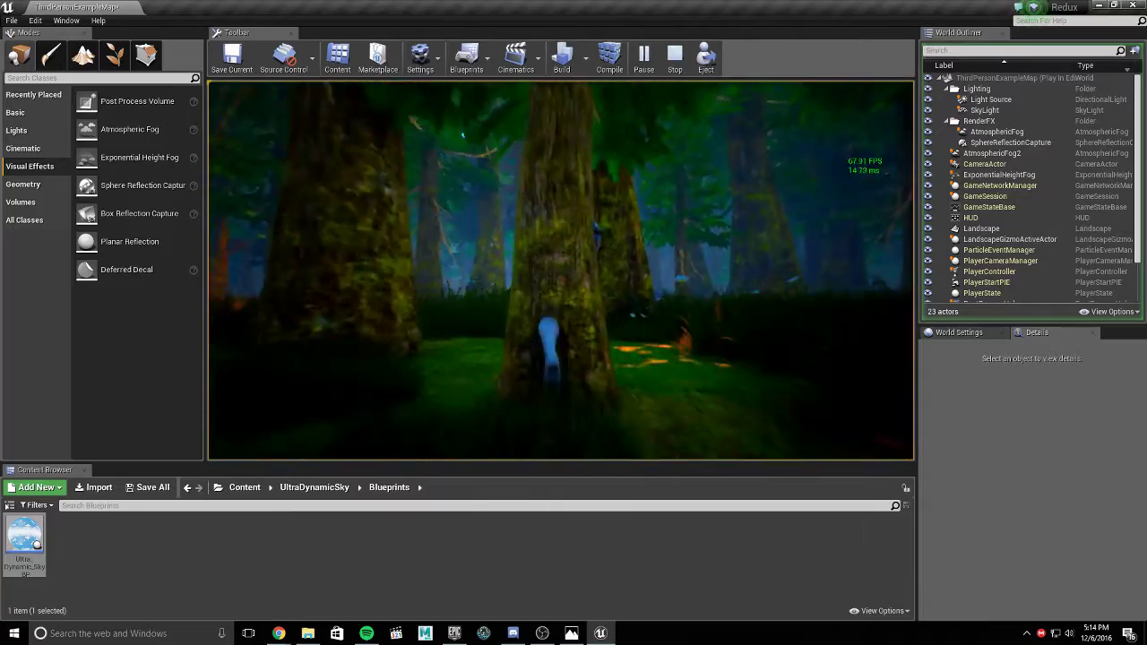
{"action": "key", "text": "w"}
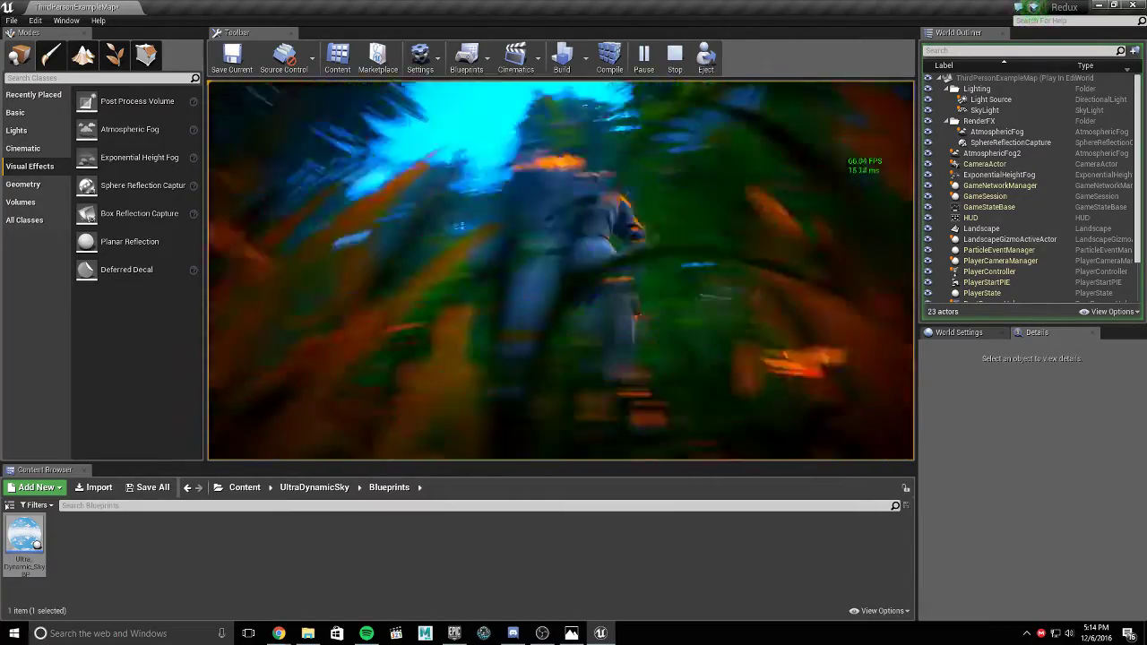
{"action": "key", "text": "w"}
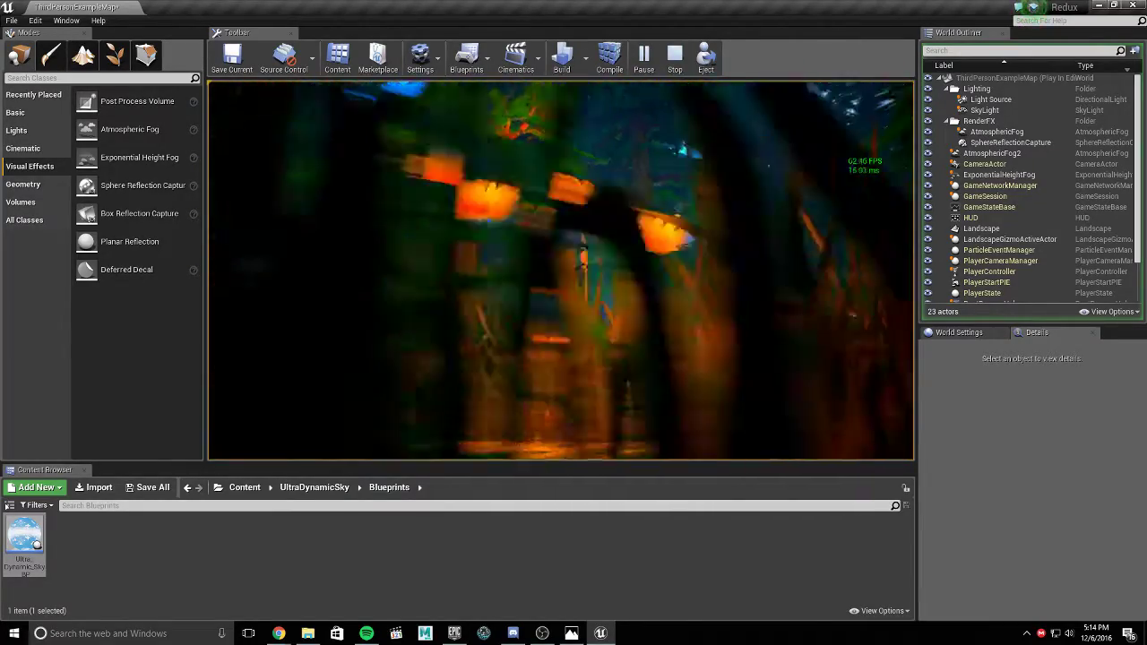
{"action": "key", "text": "w"}
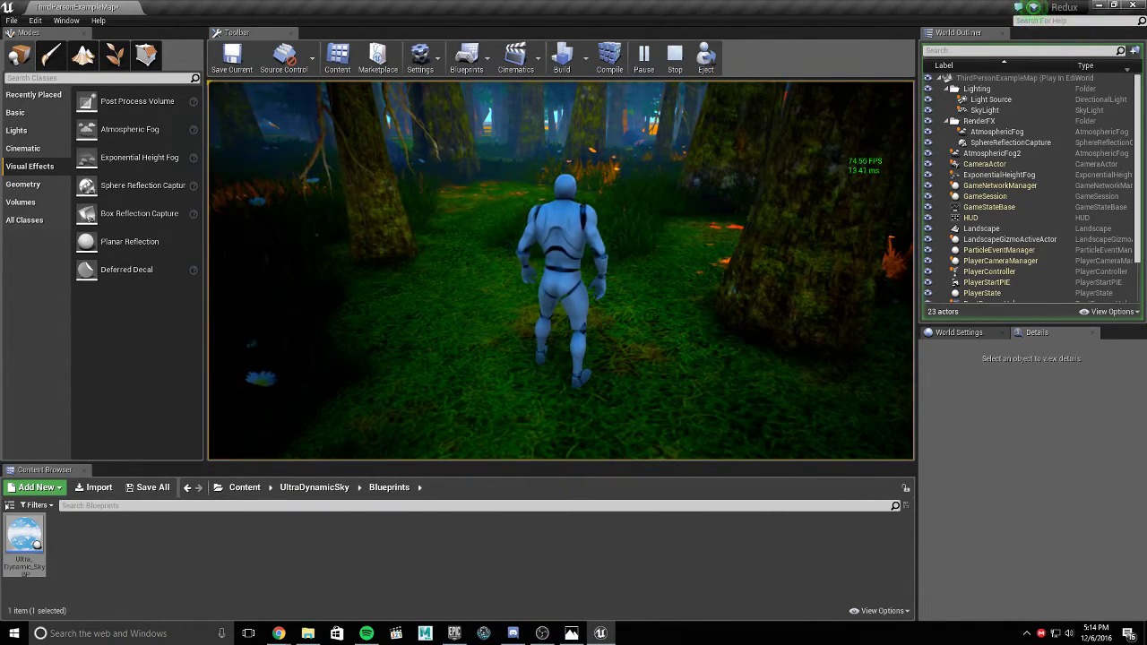
{"action": "key", "text": "w"}
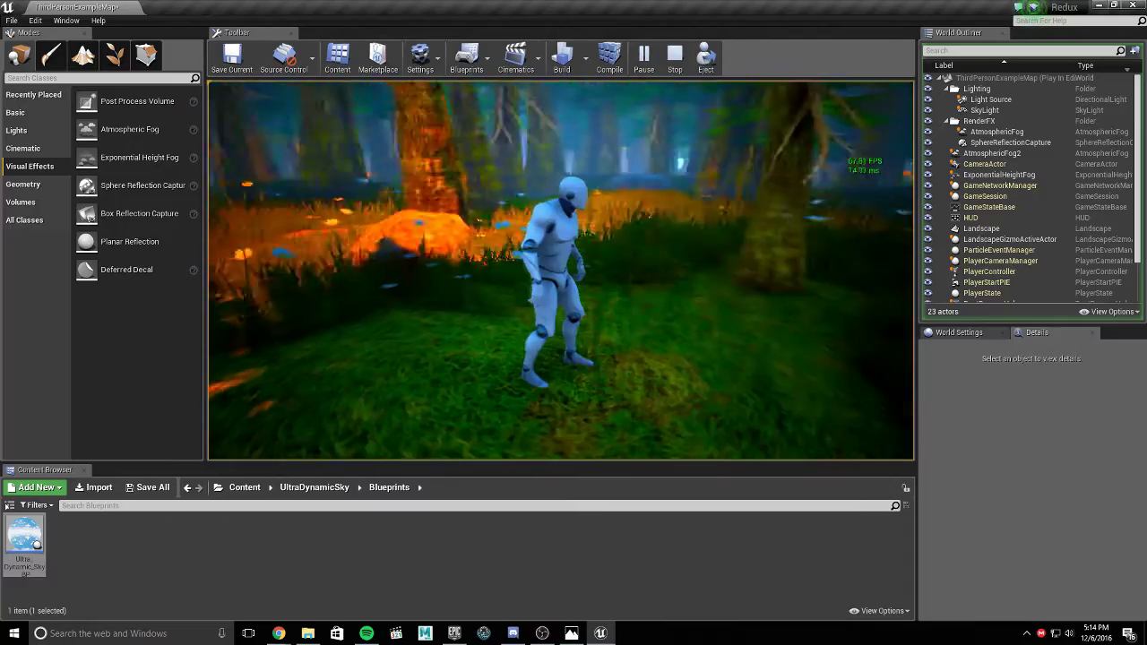
{"action": "key", "text": "w"}
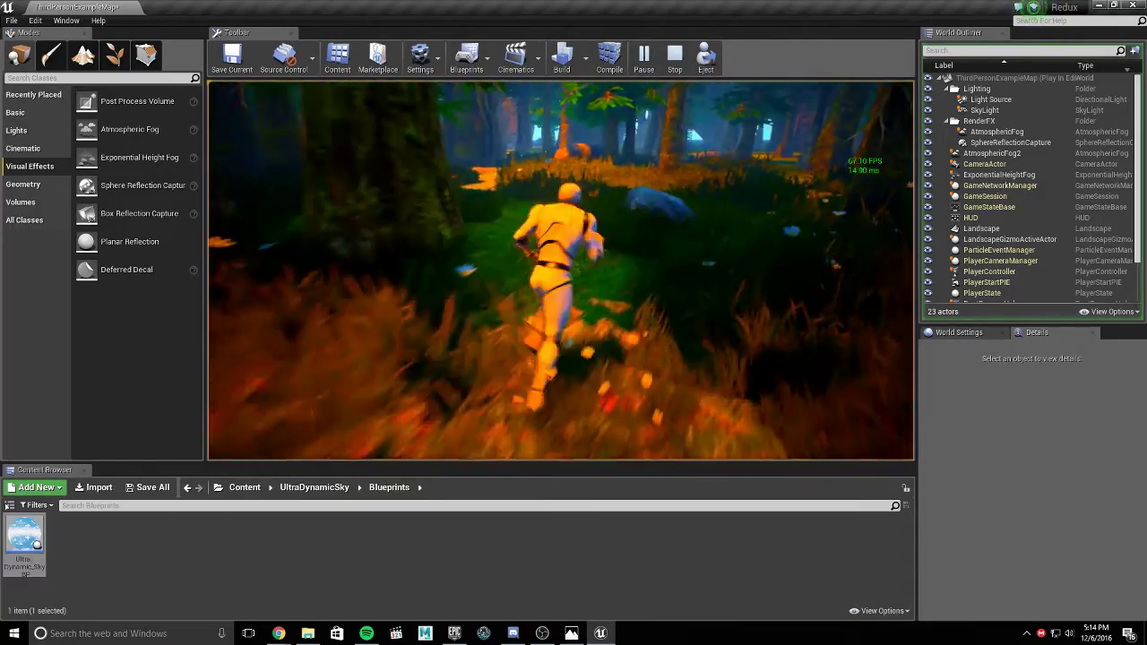
{"action": "key", "text": "w"}
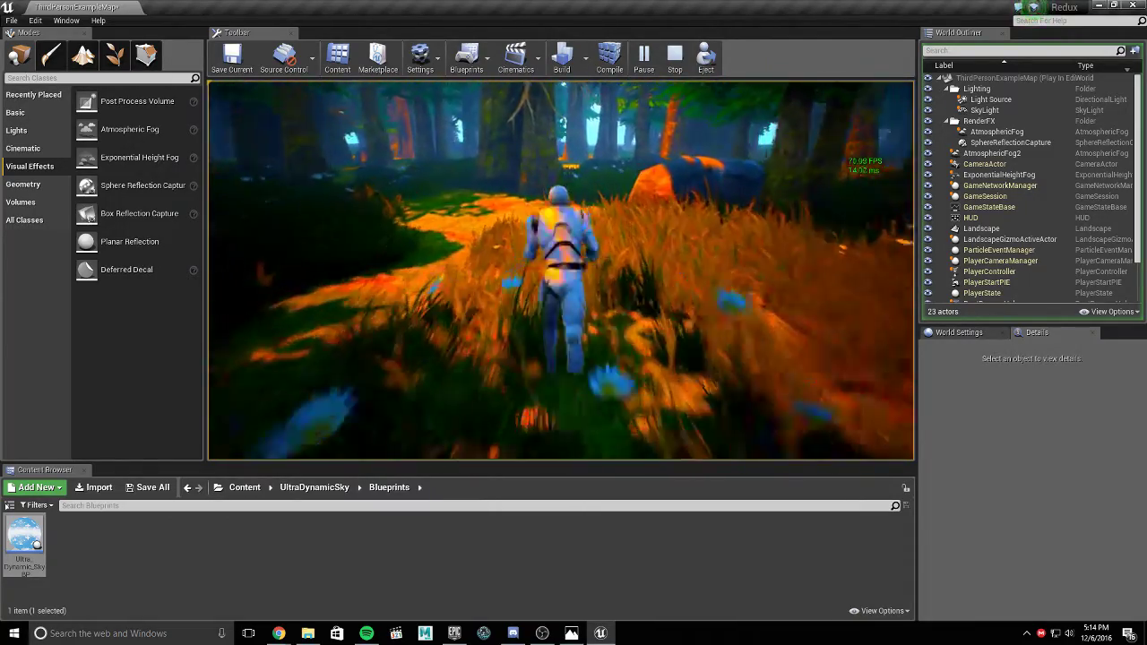
{"action": "key", "text": "w"}
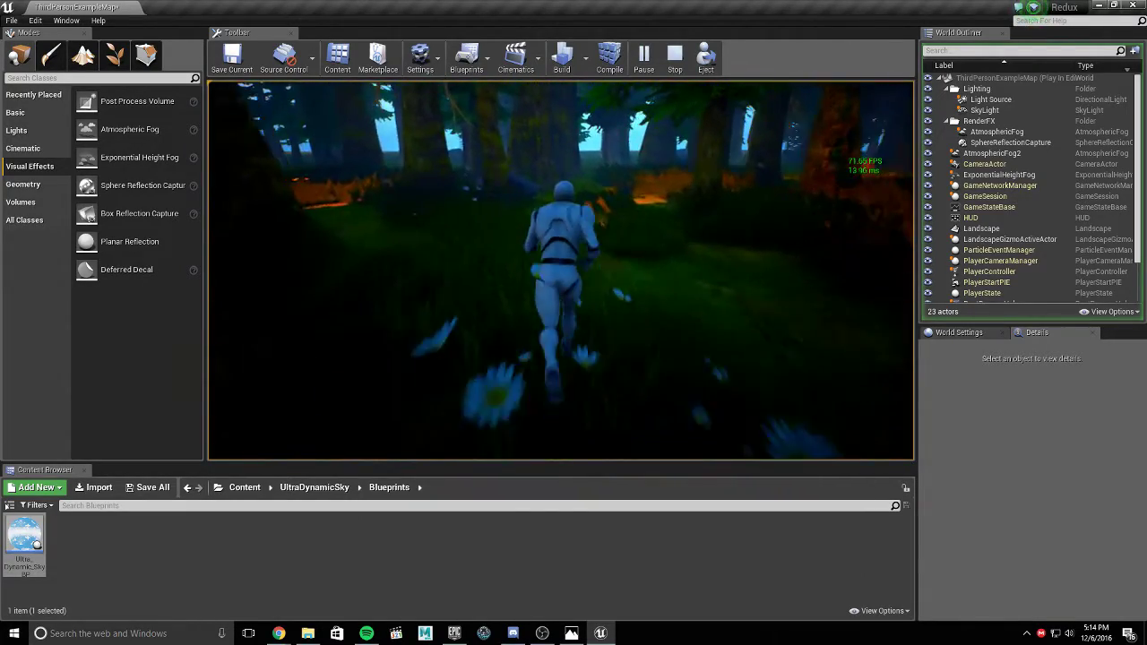
{"action": "key", "text": "w"}
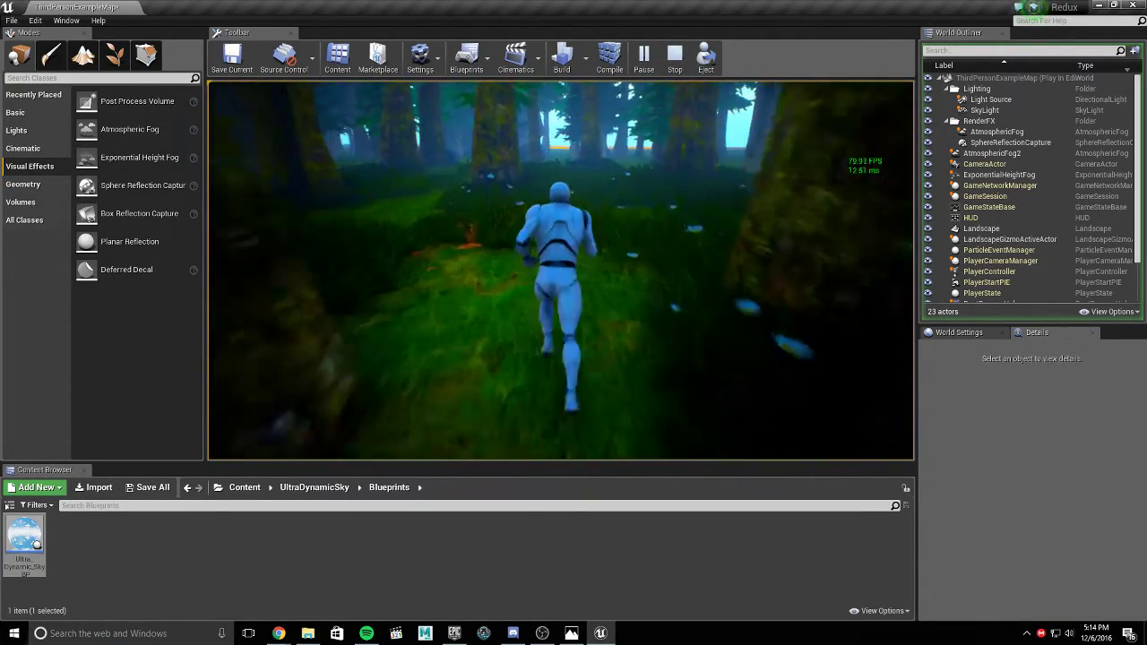
{"action": "key", "text": "w"}
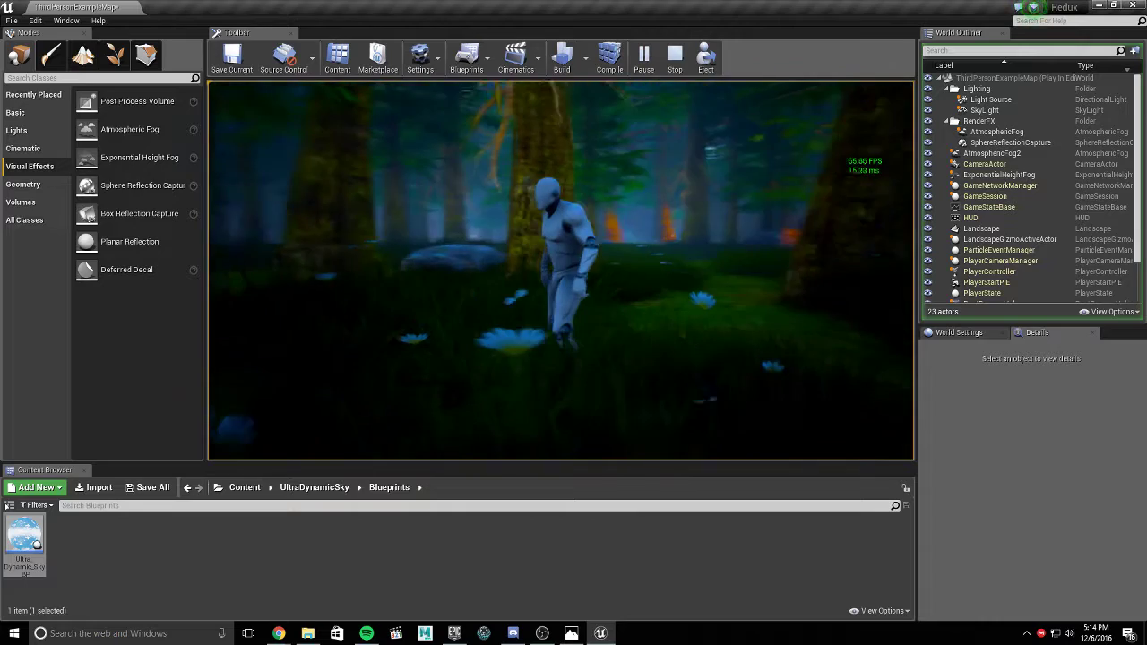
{"action": "key", "text": "w"}
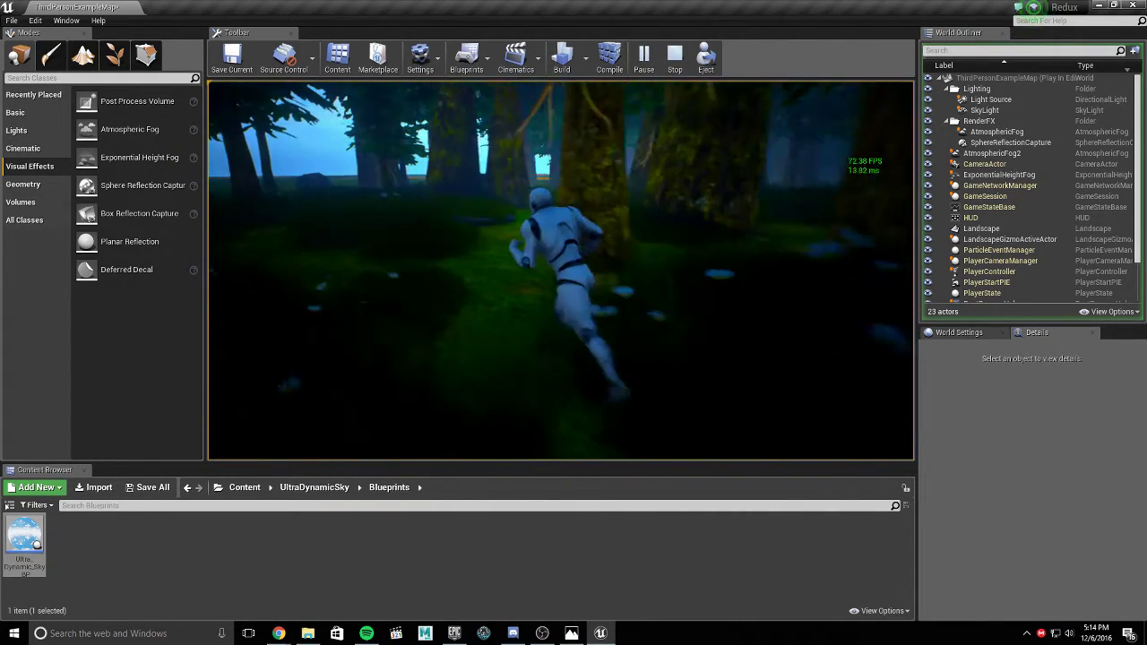
{"action": "key", "text": "w"}
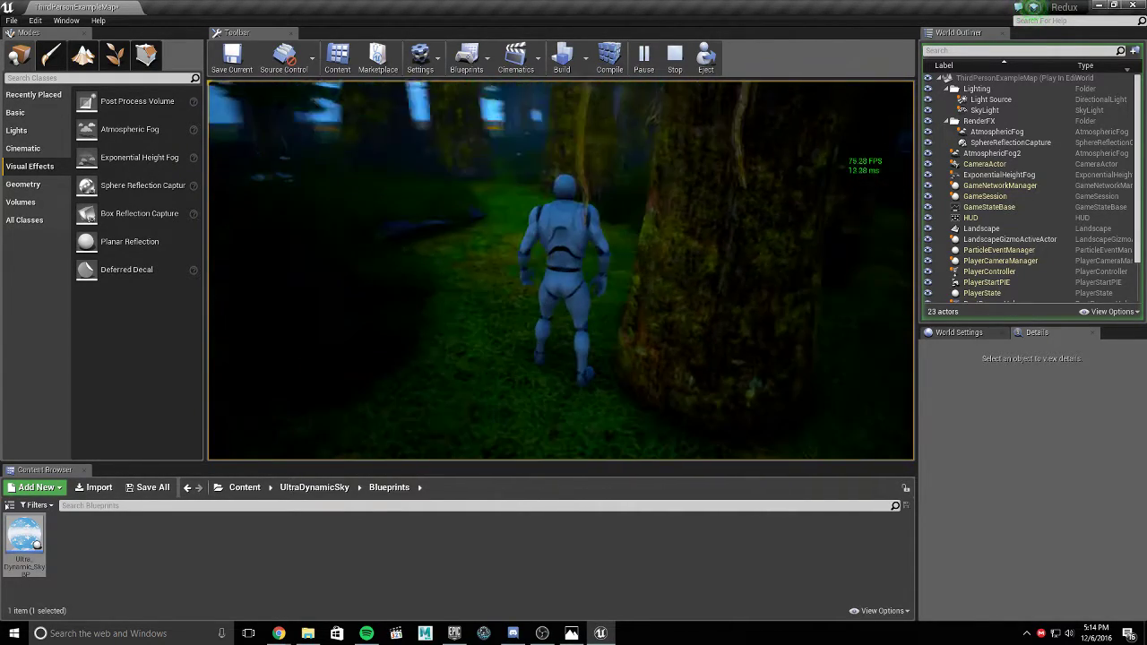
{"action": "key", "text": "w"}
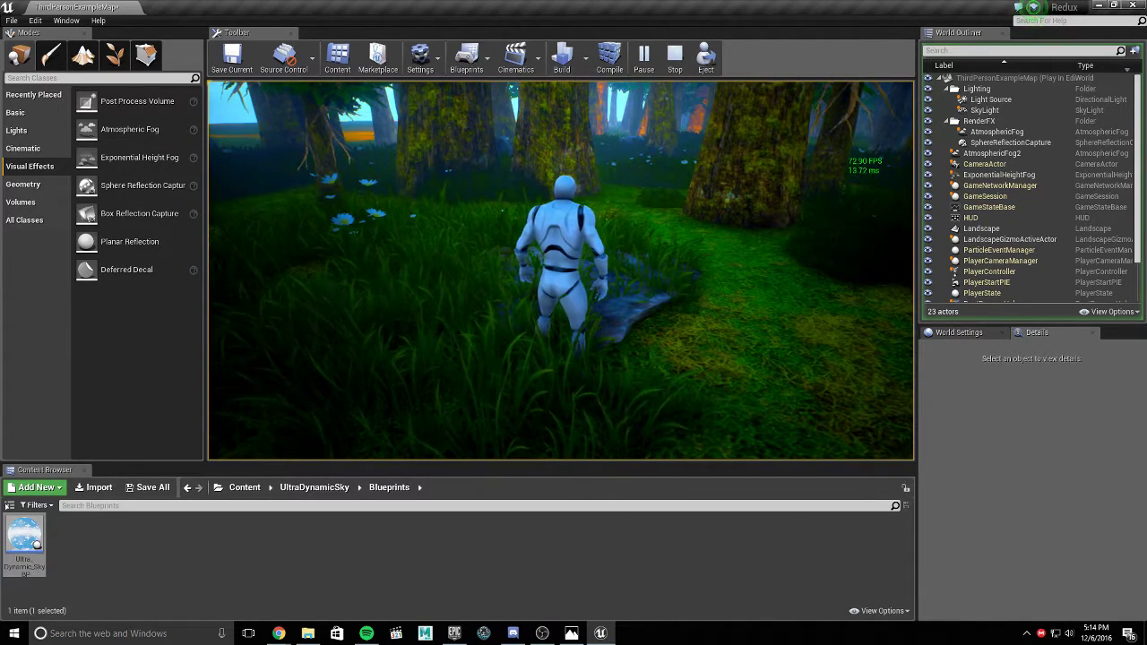
{"action": "key", "text": "Escape"}
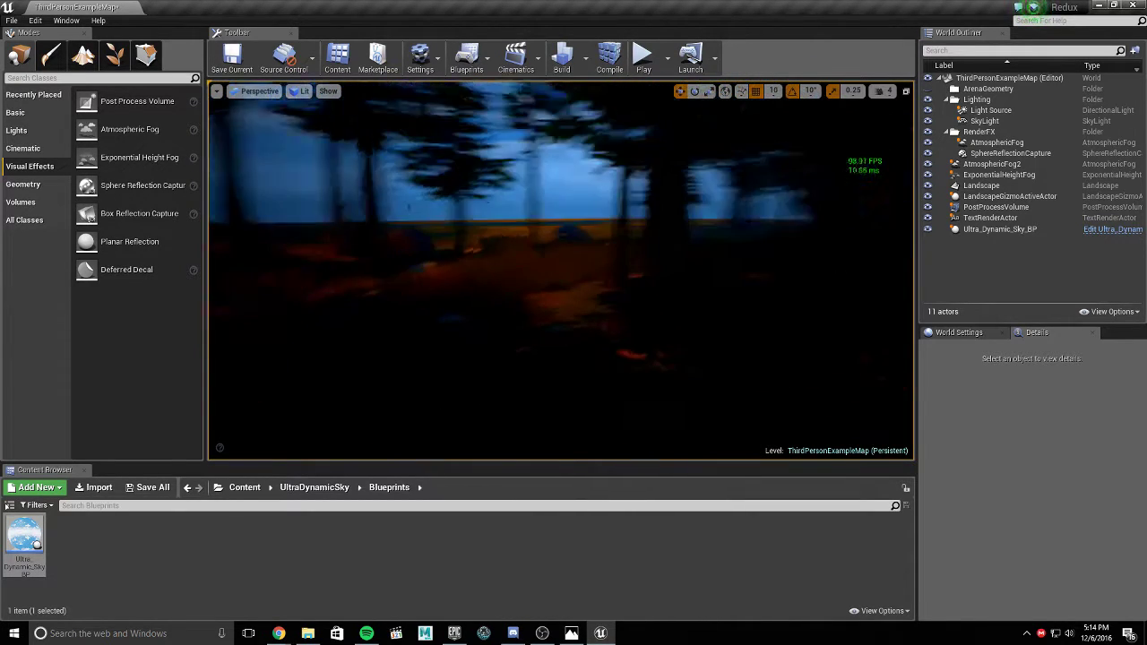
- Fly the editor view back among the trees and frame the grassy clearing to examine the final forest lighting
{"action": "key", "text": "w"}
{"action": "right_click_drag", "start_coordinate": [561, 271], "coordinate": [403, 255]}
{"action": "right_click_drag", "start_coordinate": [547, 237], "coordinate": [597, 307]}
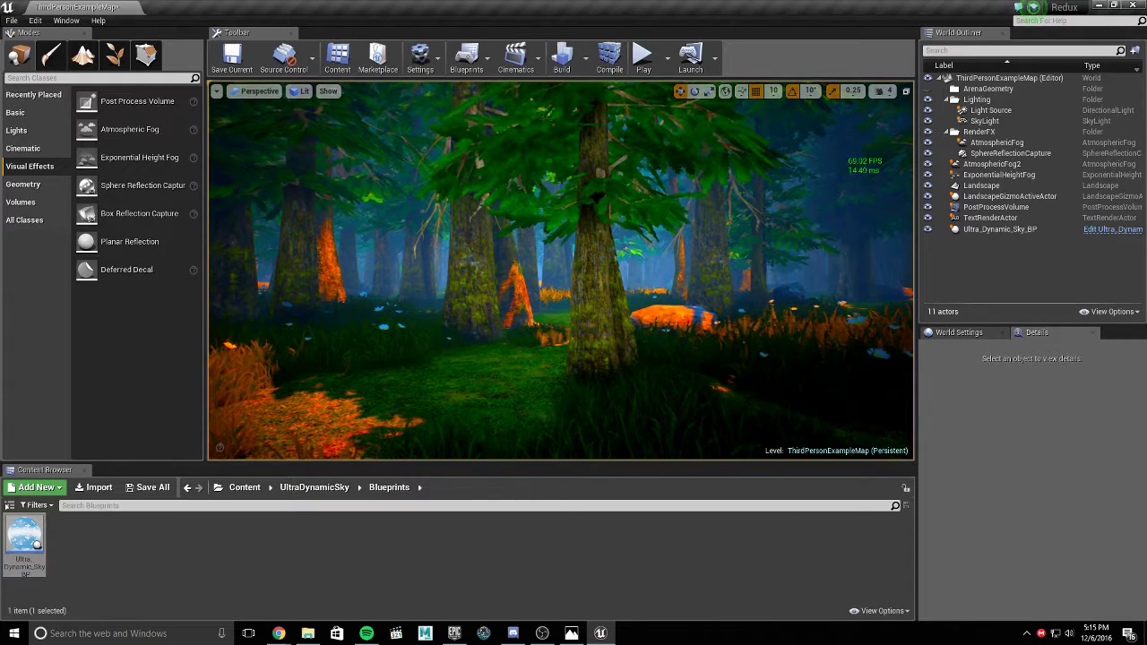
{"action": "right_click_drag", "start_coordinate": [430, 305], "coordinate": [574, 260]}
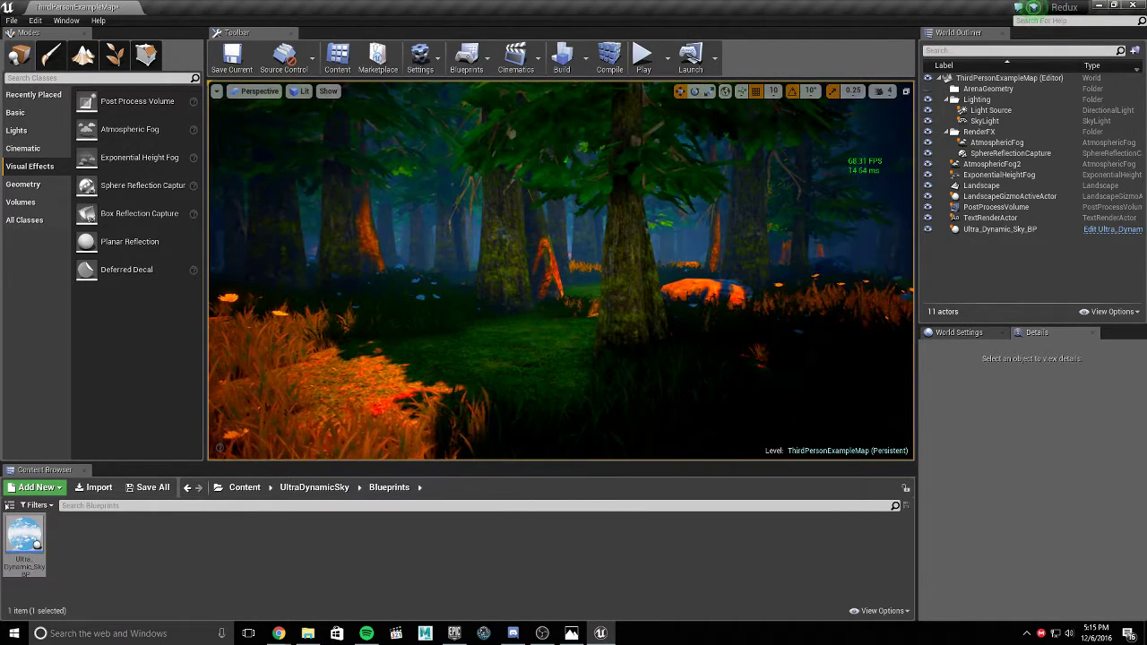